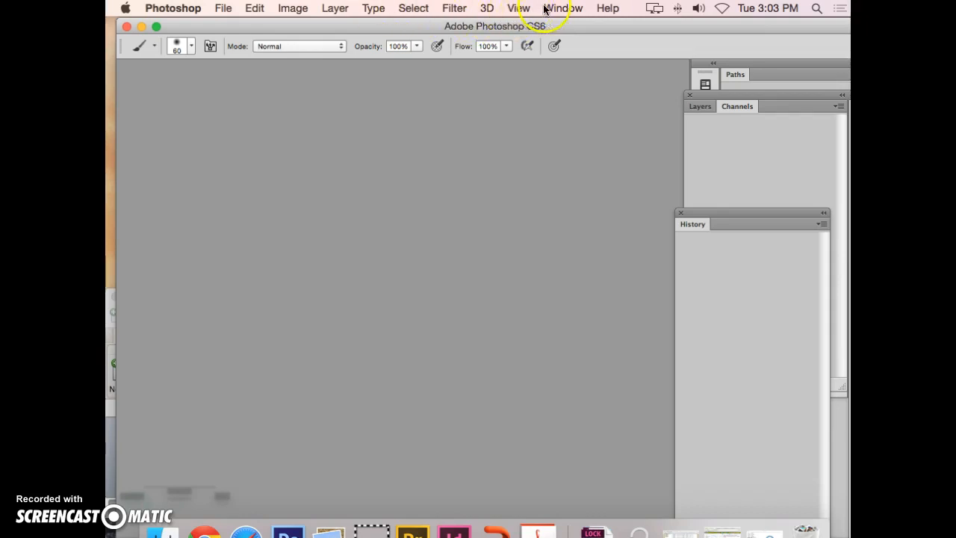
left_click(546, 8)
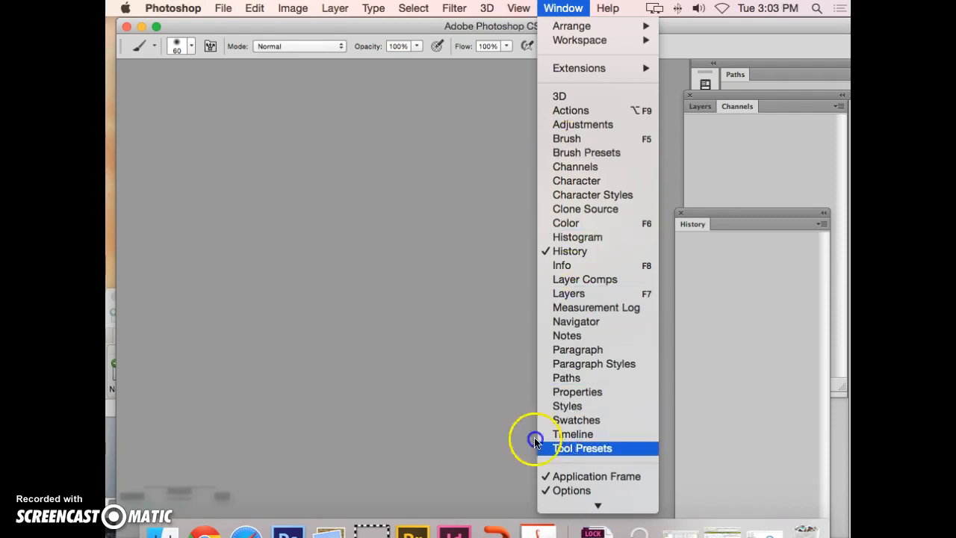
mouse_move(532, 6)
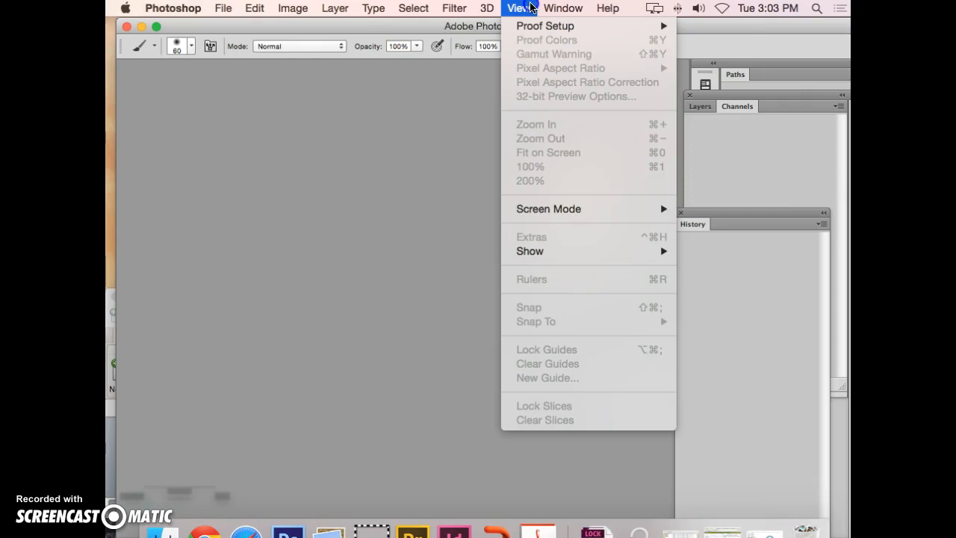
left_click(532, 6)
left_click(228, 90)
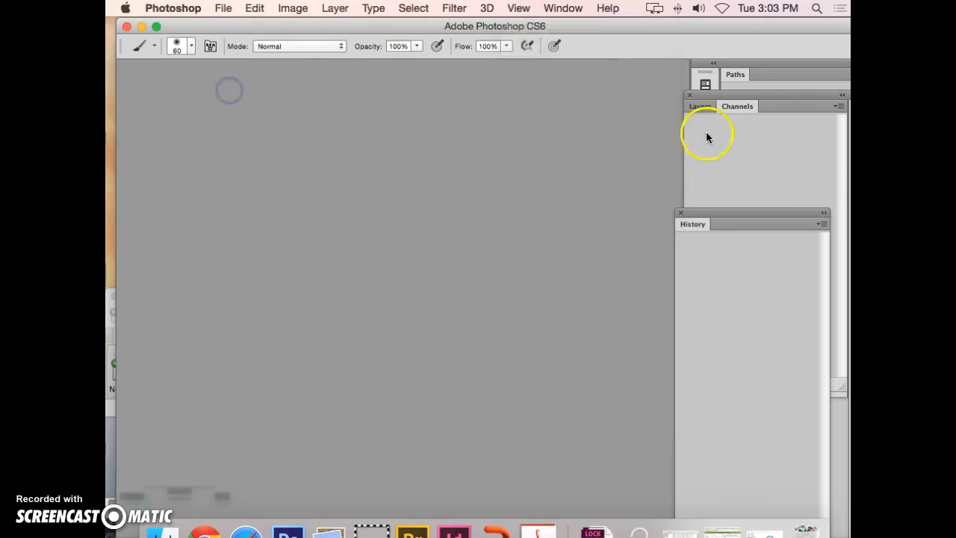
left_click(740, 101)
Step: Toggle the Tools panel off and on again, and place it along the left side of the workspace
left_click(562, 9)
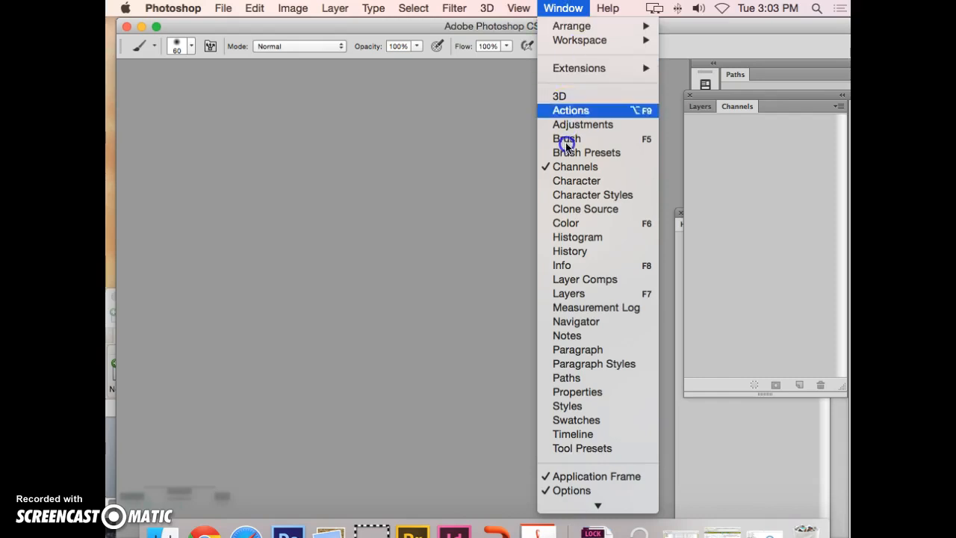
mouse_move(562, 505)
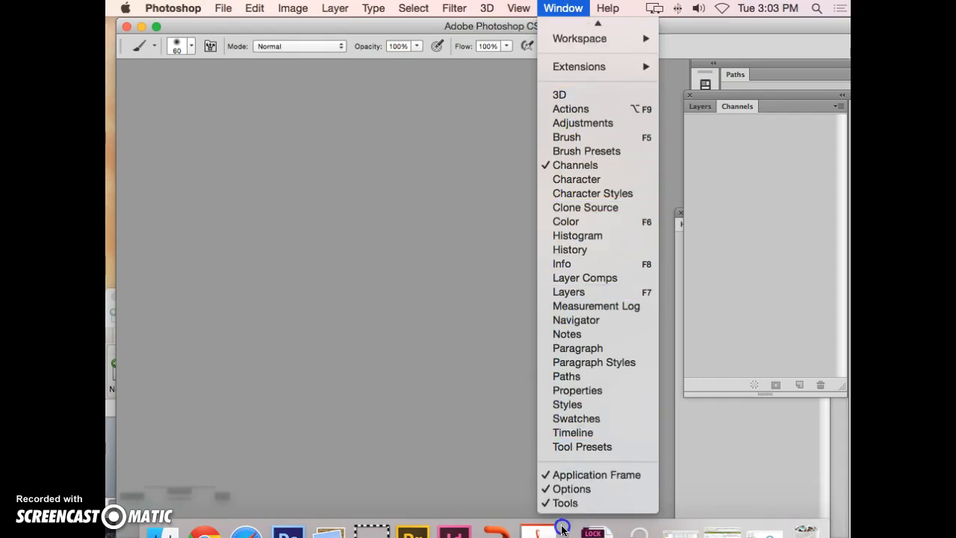
left_click(566, 502)
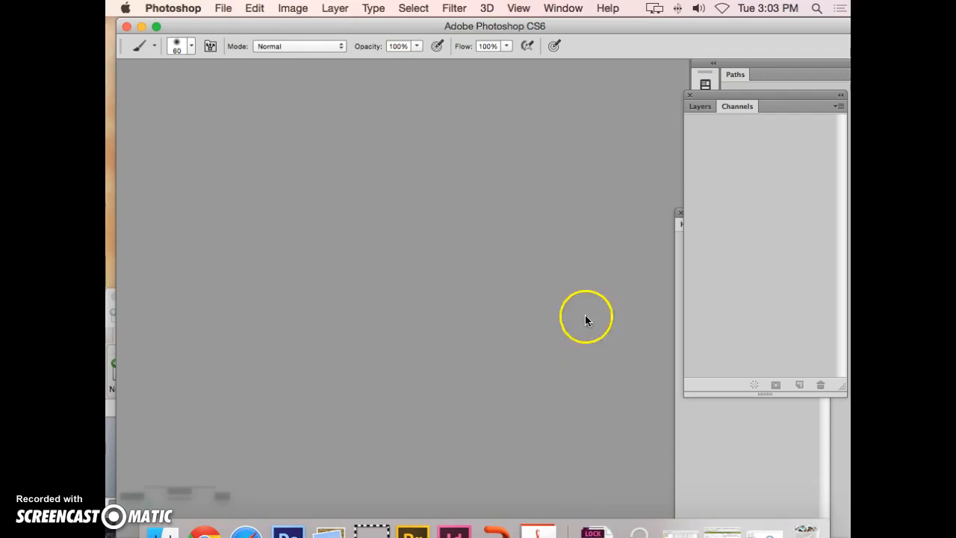
left_click(562, 9)
mouse_move(561, 505)
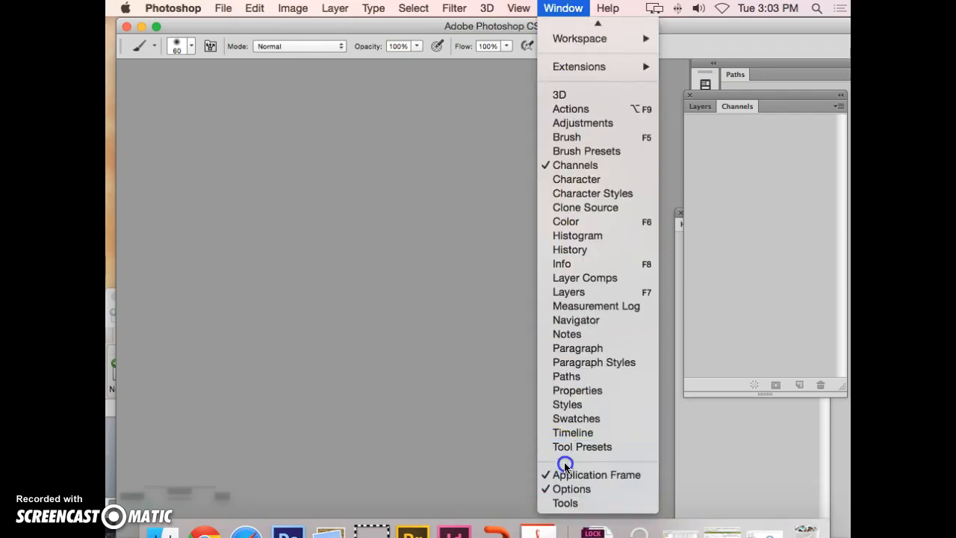
left_click(566, 503)
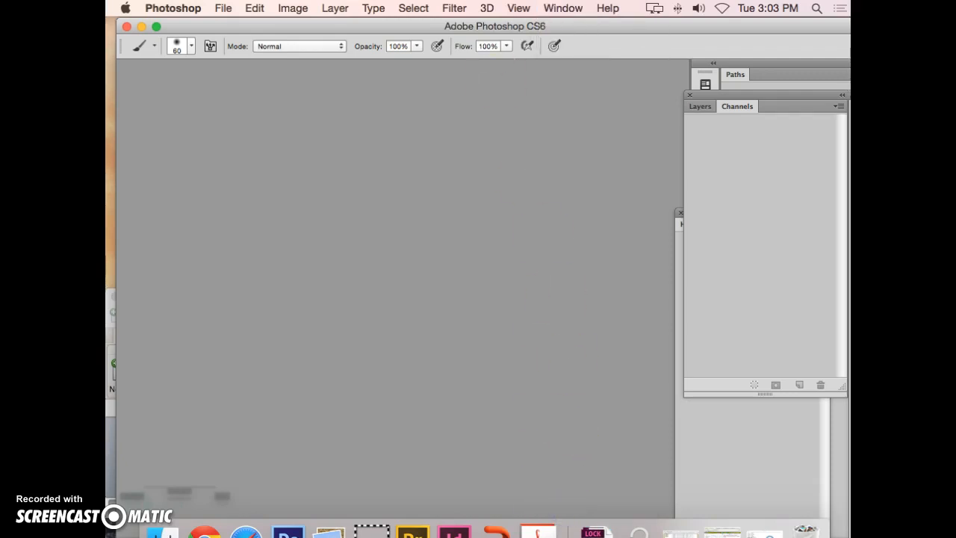
left_click_drag(666, 100, 173, 58)
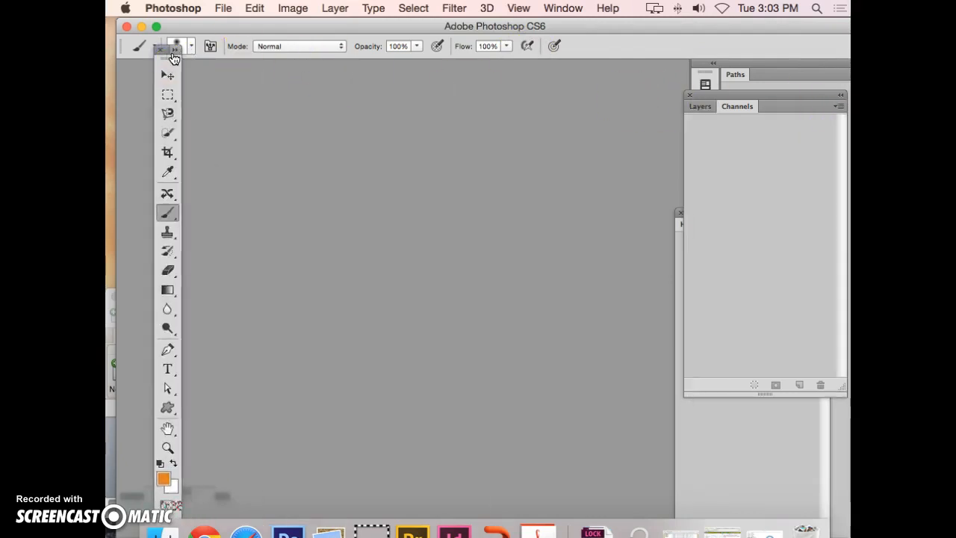
Step: In the Guides, Grid & Slices preferences, set the grid color to dark gray, hex 494646
left_click(159, 9)
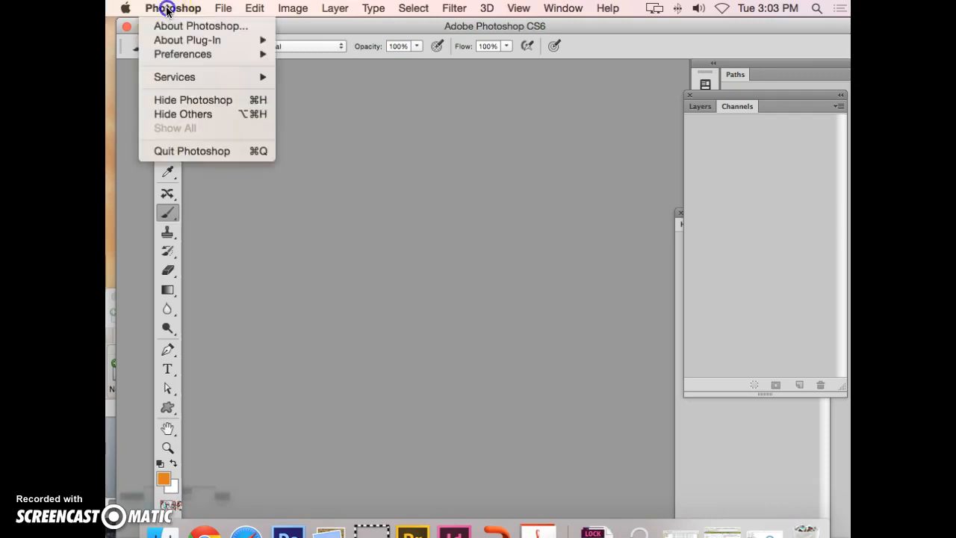
mouse_move(192, 56)
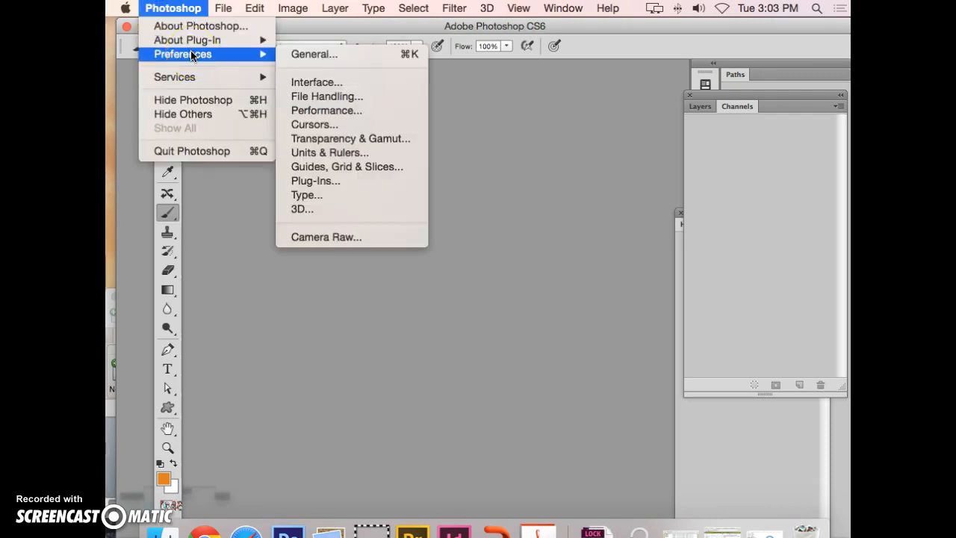
left_click(314, 57)
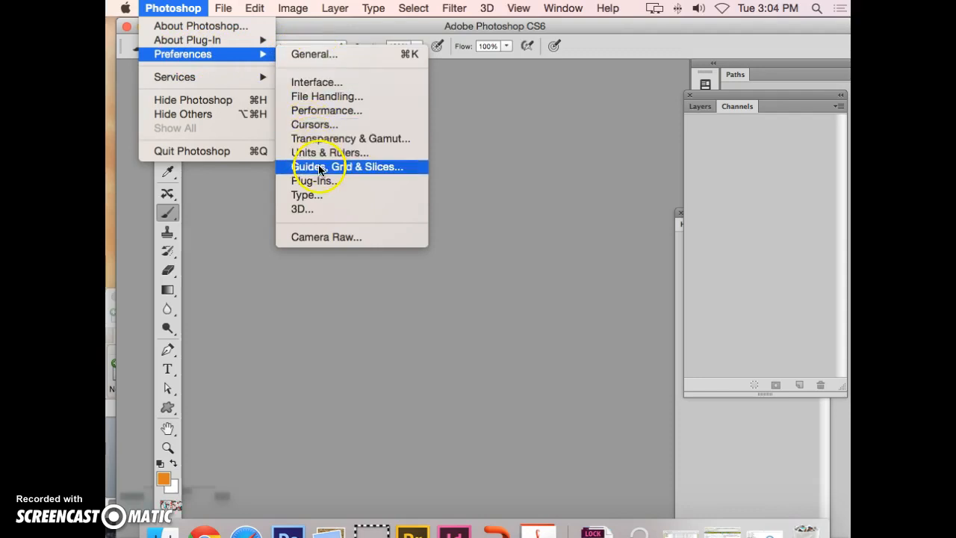
left_click(372, 170)
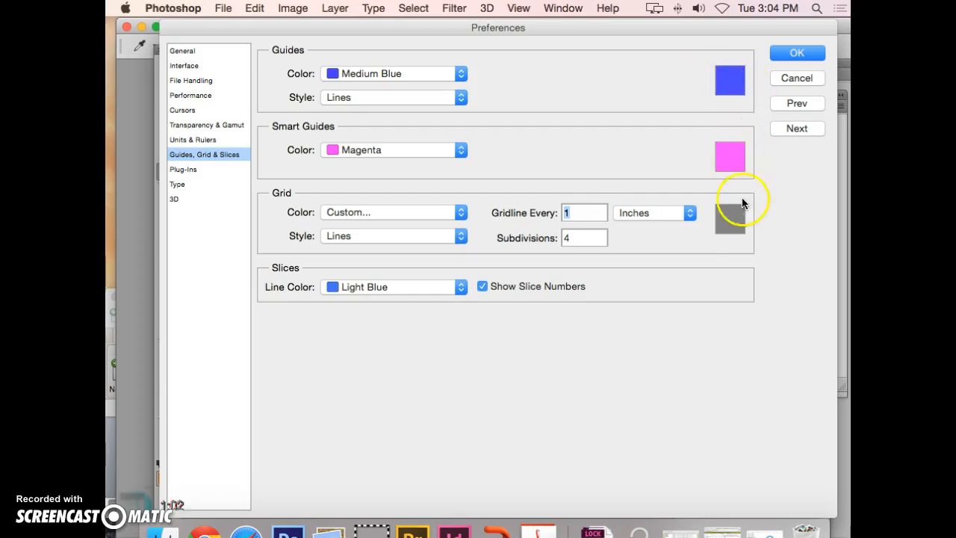
left_click(743, 232)
left_click_drag(455, 378, 439, 377)
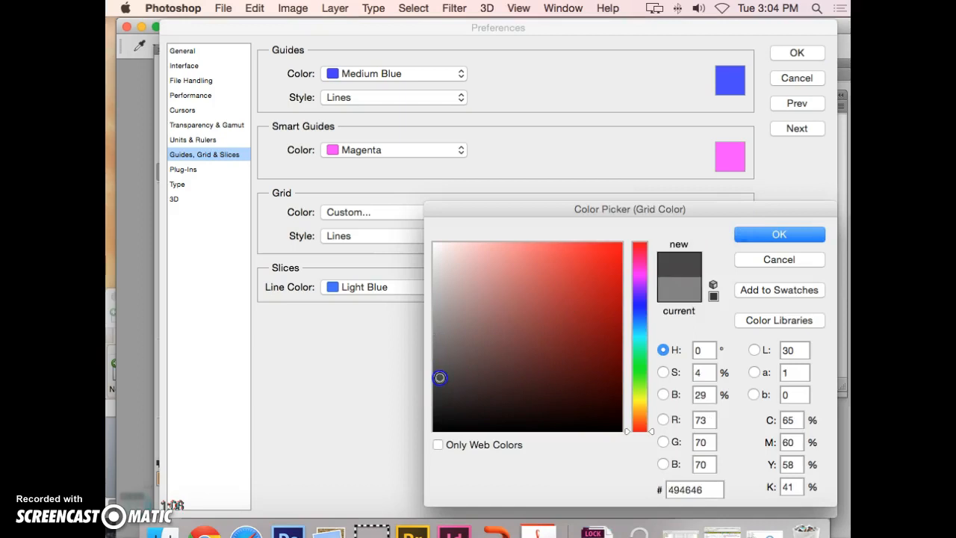
left_click(780, 235)
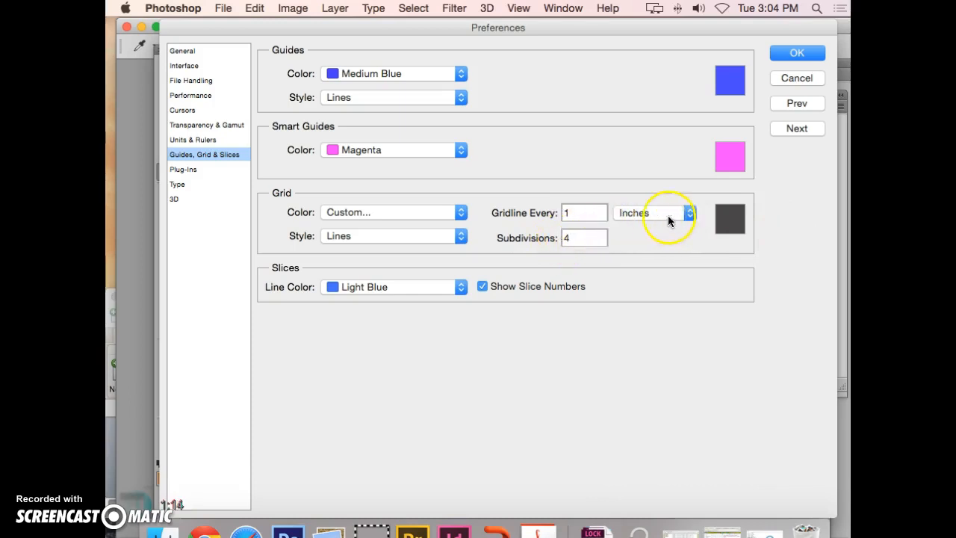
Step: Set the grid subdivisions to 6 and apply the preferences
double_click(566, 238)
type("6")
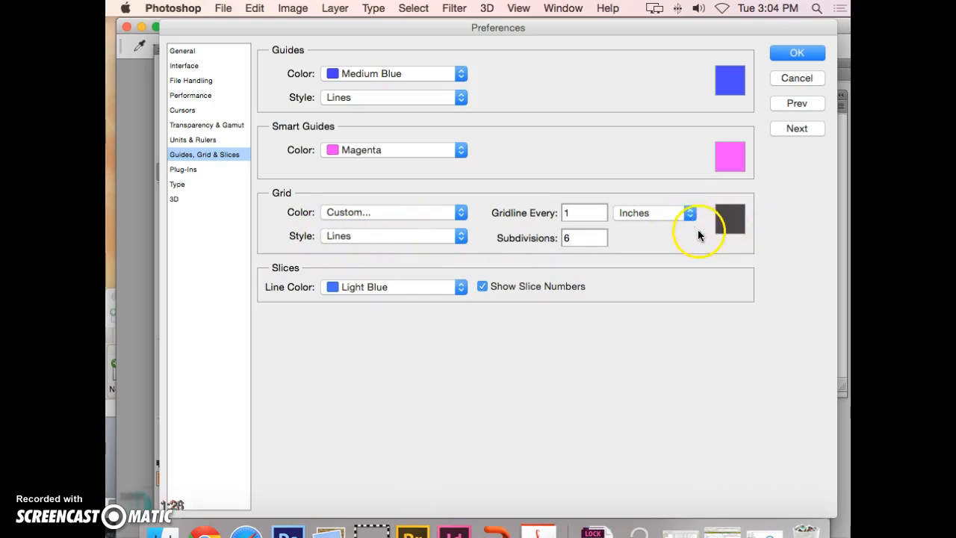
left_click(797, 52)
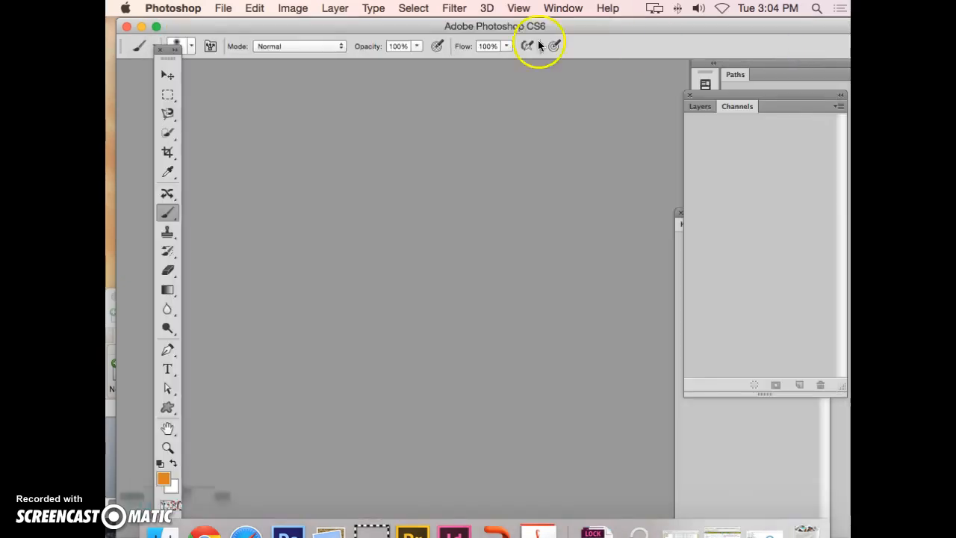
Step: Start a new document with a width of 11 inches and a height of .5 inches
left_click(223, 8)
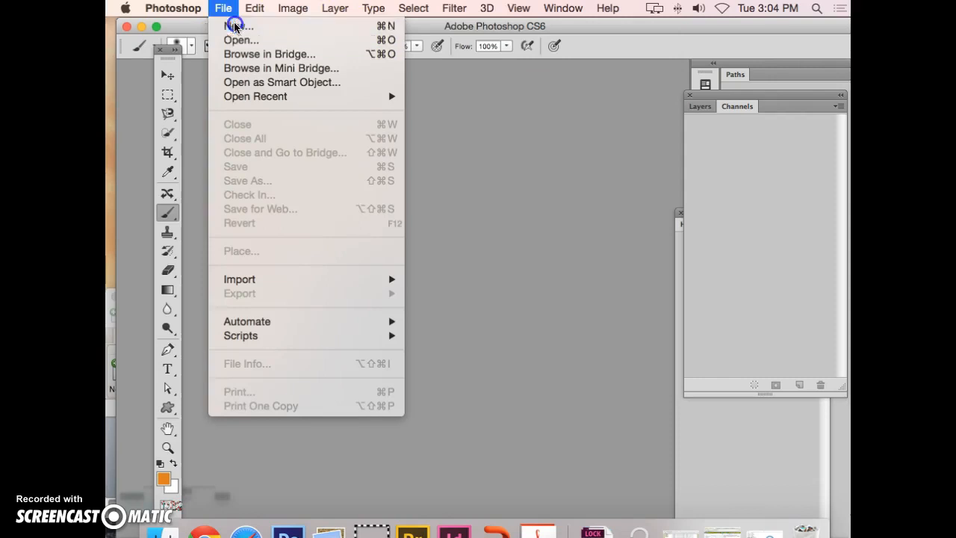
left_click(233, 27)
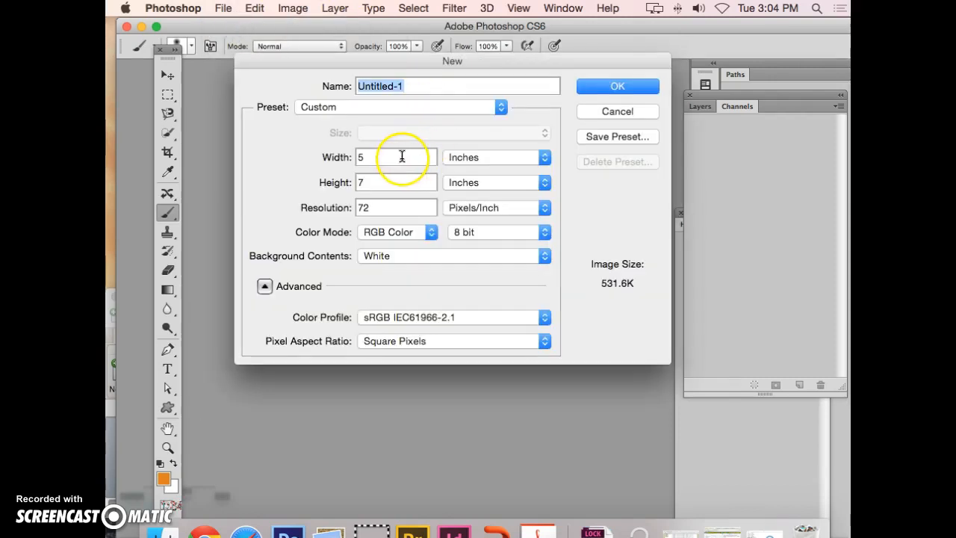
left_click(357, 157)
type("11")
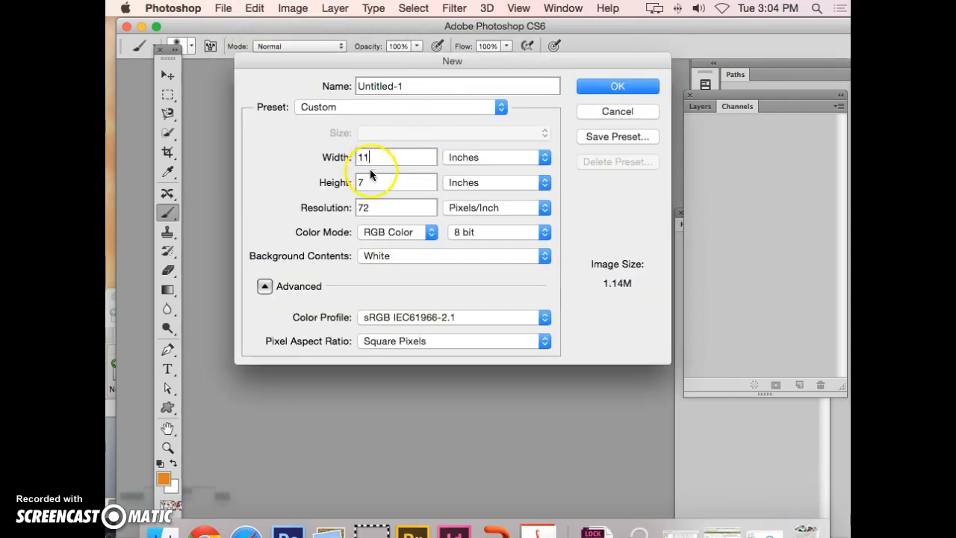
left_click_drag(377, 188, 357, 189)
type("8")
key("BackSpace")
type(".5")
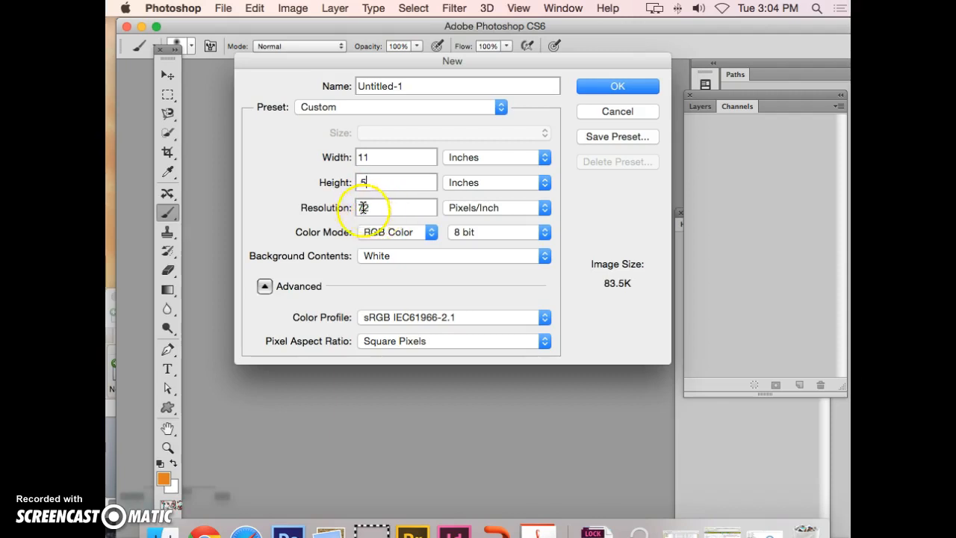
Step: Set the new document's resolution to 300 pixels/inch and its background contents to Transparent
left_click_drag(380, 208, 343, 208)
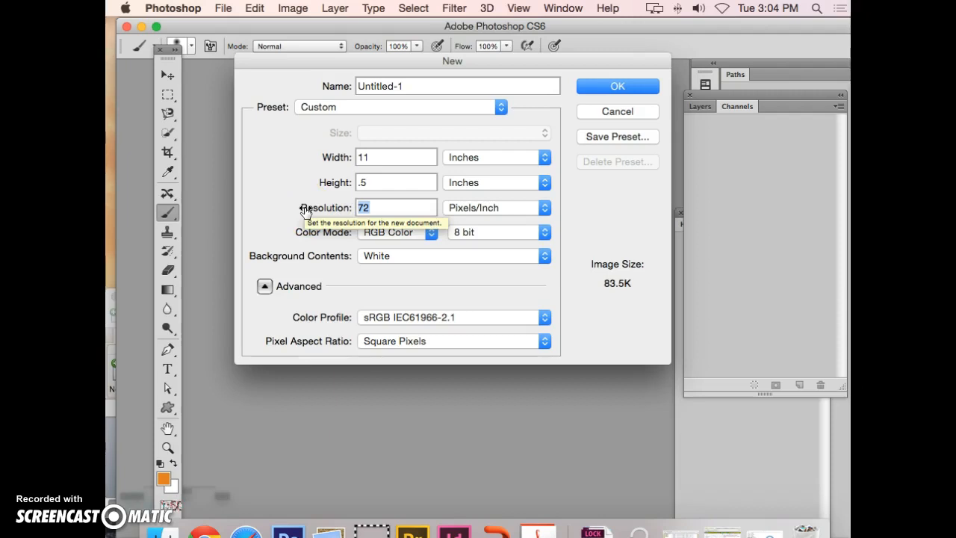
type("300")
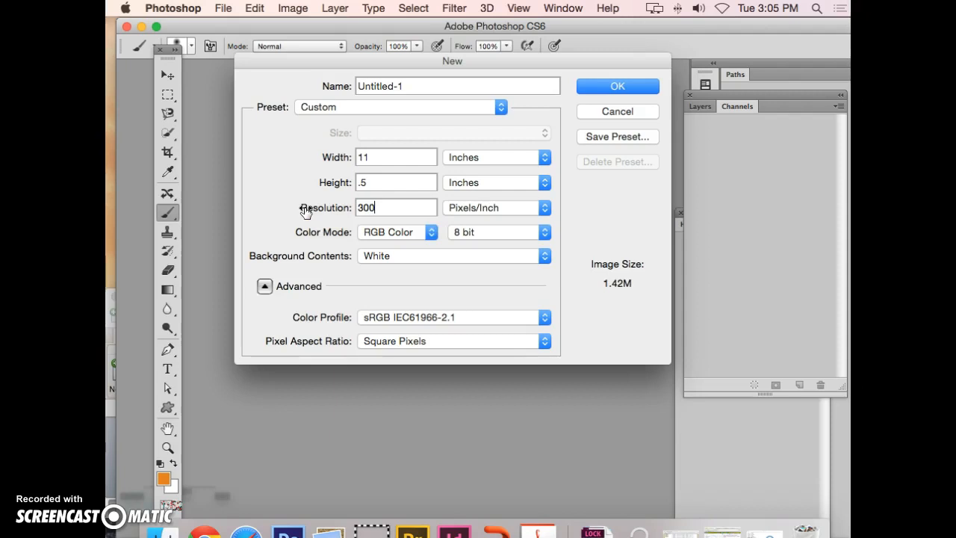
left_click(486, 259)
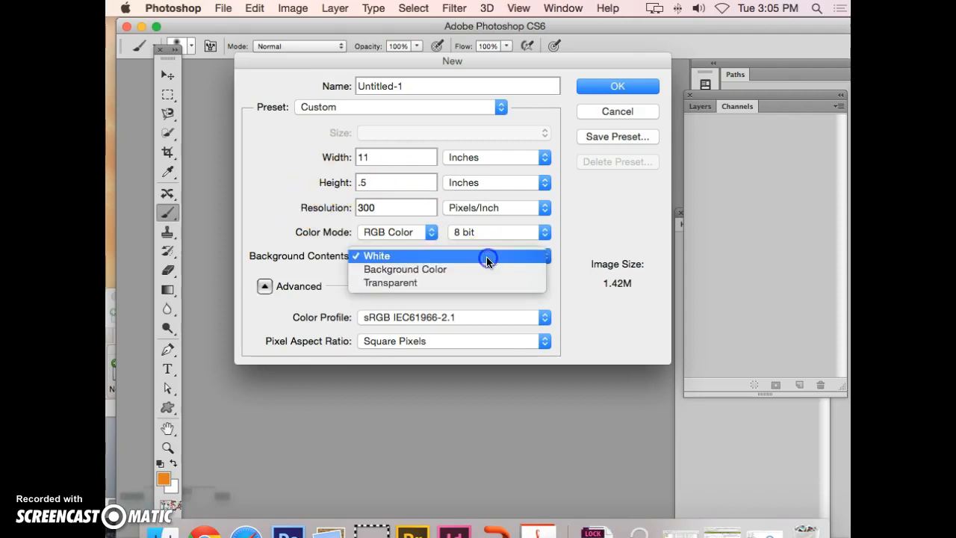
left_click(446, 283)
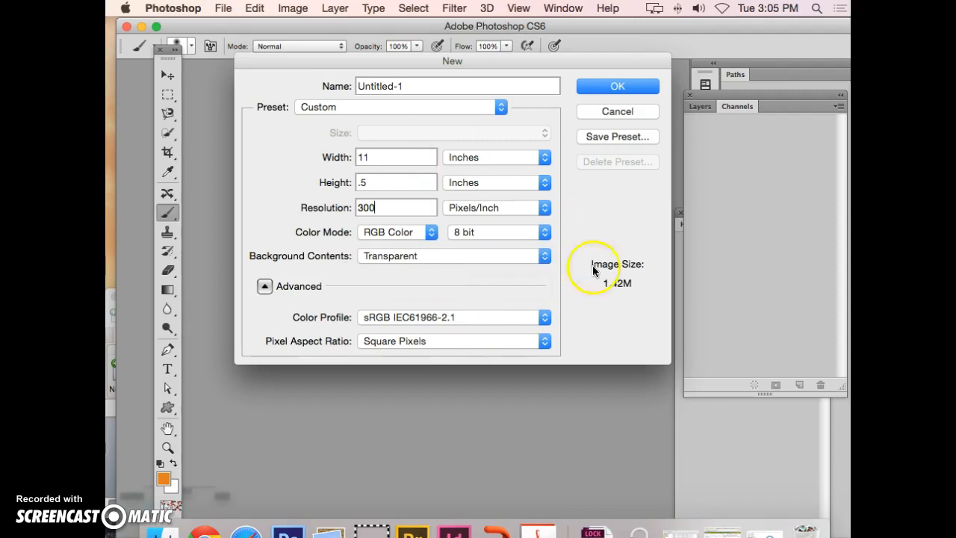
Step: Name the new document "hallowee" and create it
left_click_drag(411, 86, 228, 74)
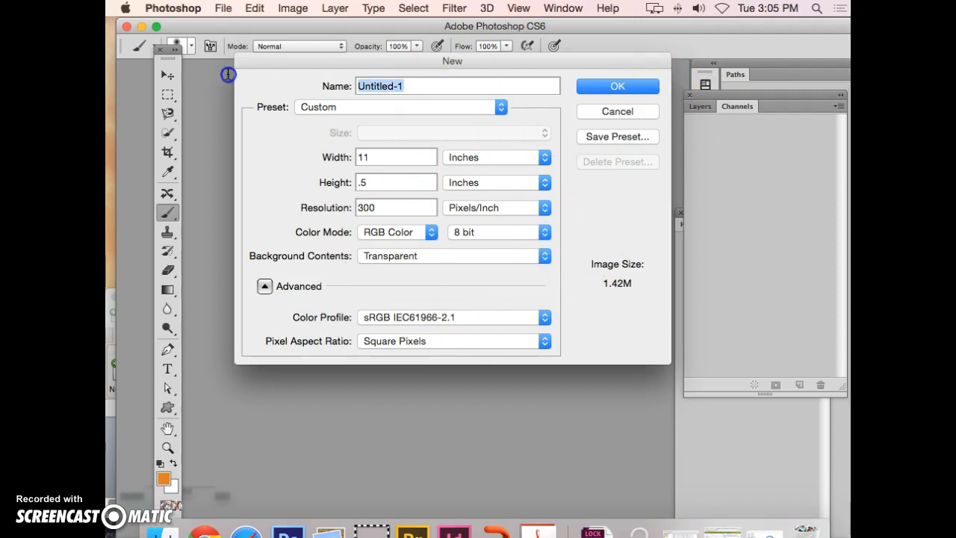
type("hallowee")
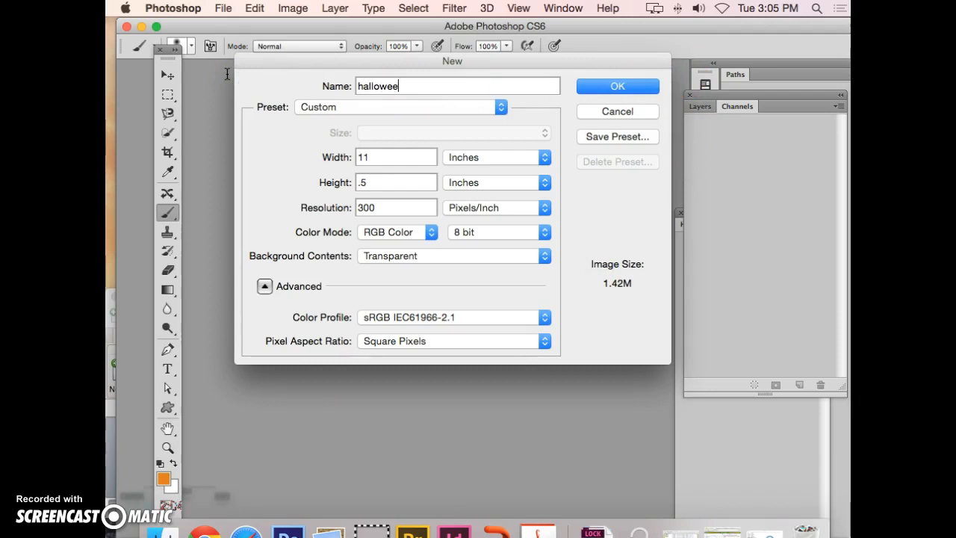
left_click(634, 85)
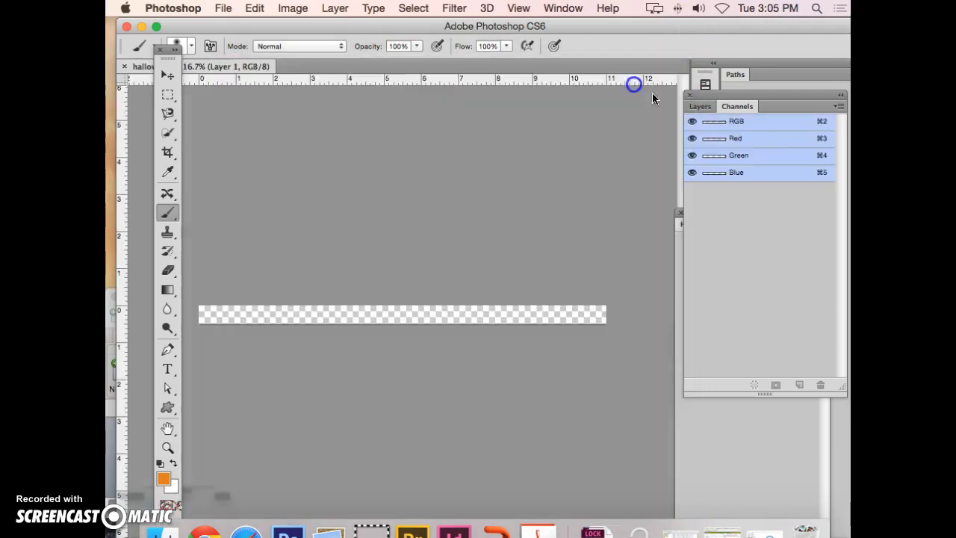
Step: Enlarge the canvas to a height of 8.5 inches, keeping the centre anchor
left_click(291, 8)
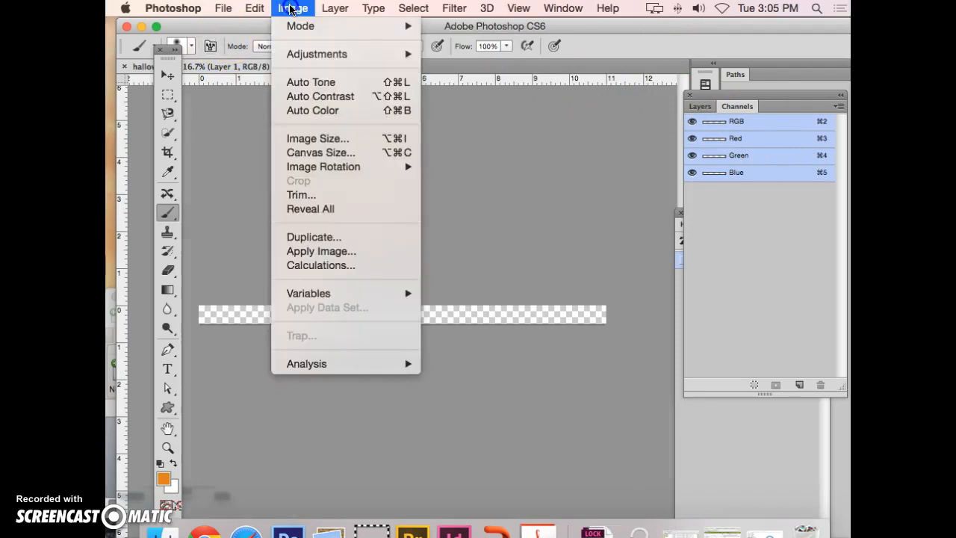
left_click(336, 153)
left_click(558, 388)
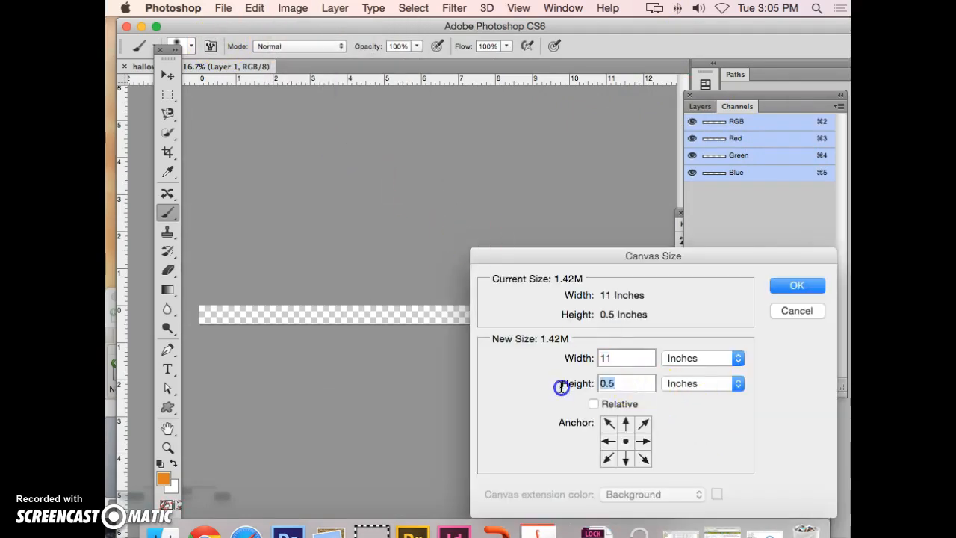
type("8")
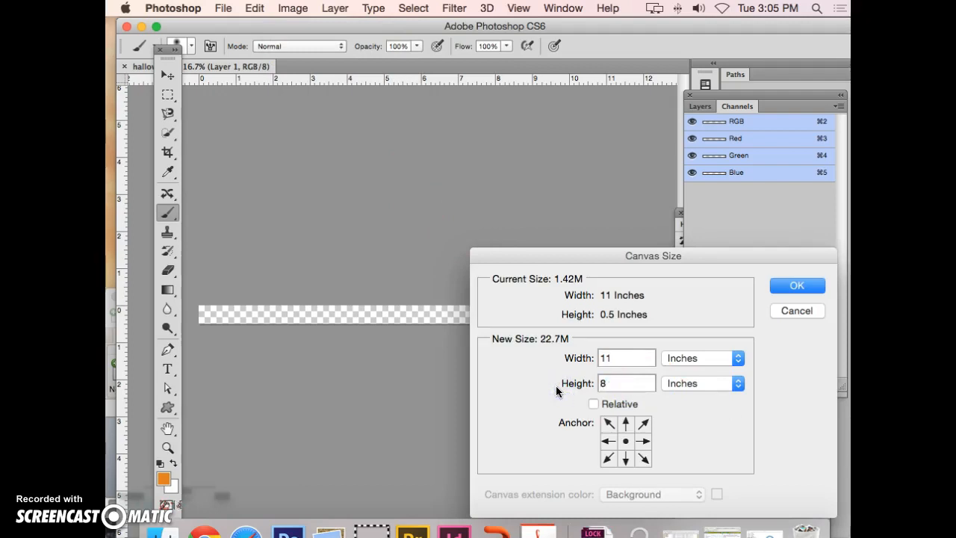
left_click(797, 287)
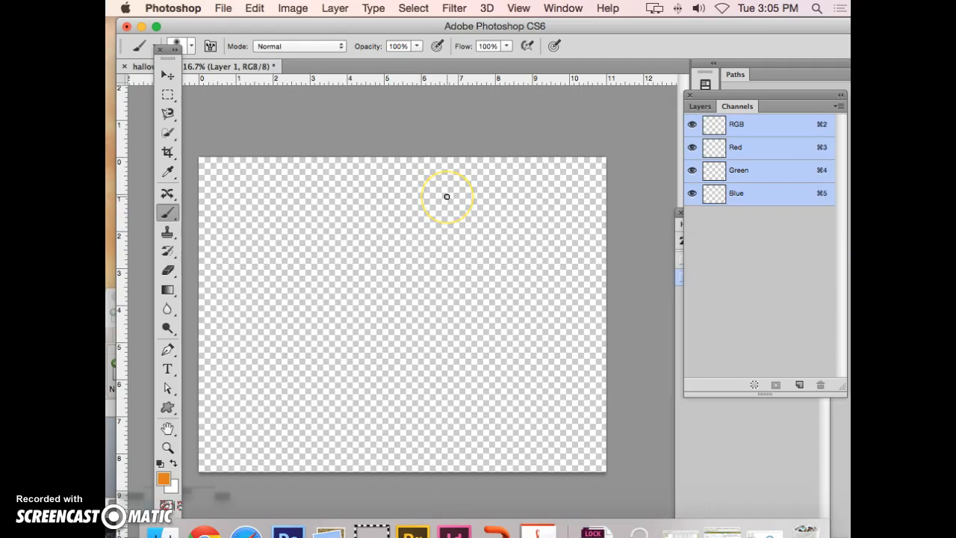
left_click(449, 240)
Step: Show the grid over the canvas
left_click(518, 9)
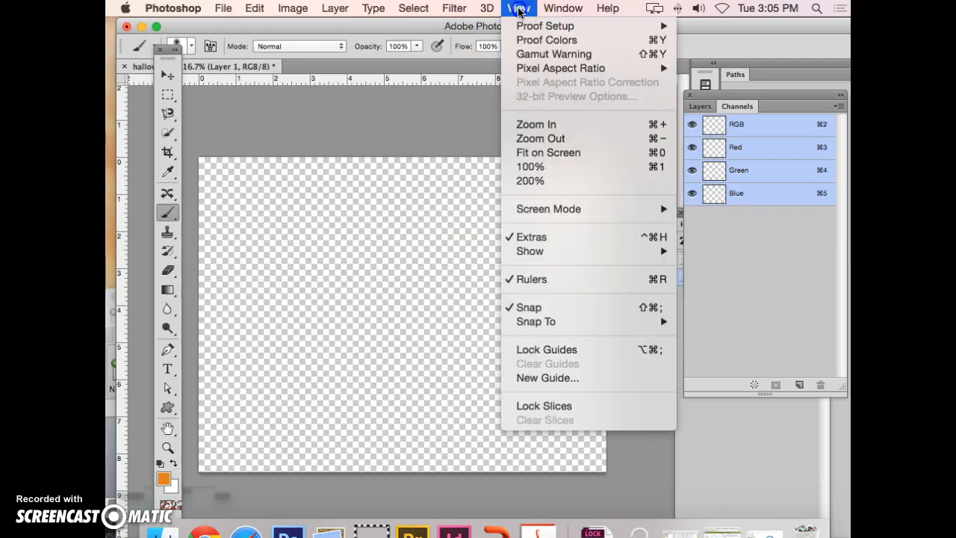
mouse_move(570, 252)
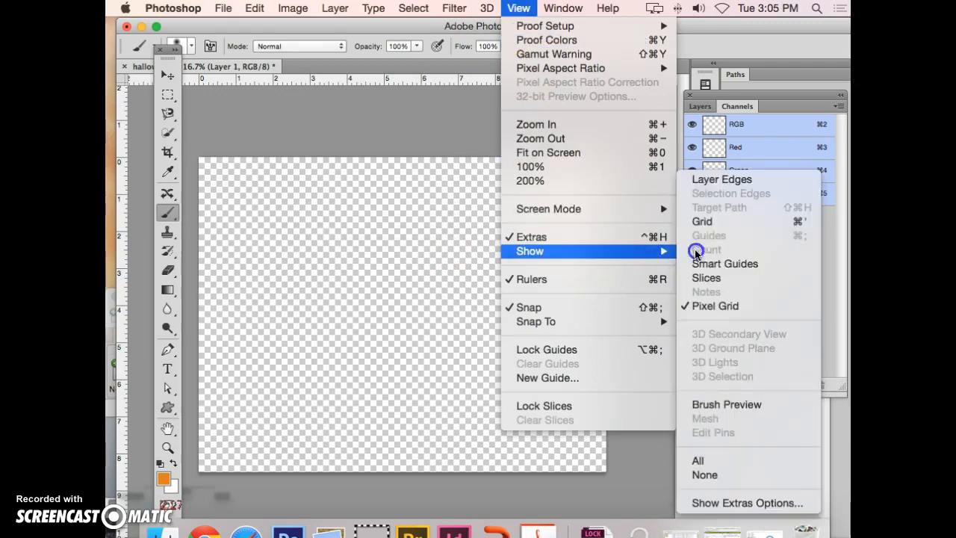
left_click(718, 221)
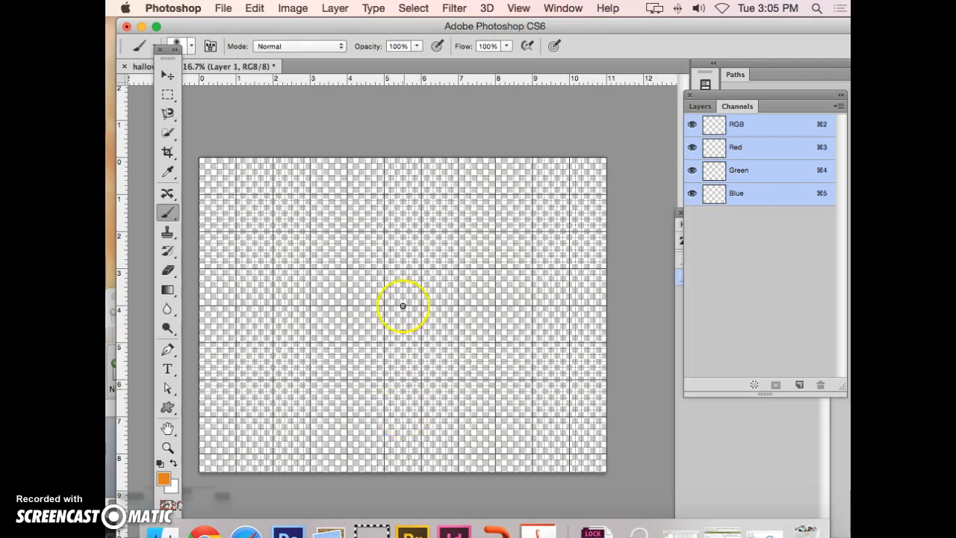
left_click(170, 449)
left_click(348, 331)
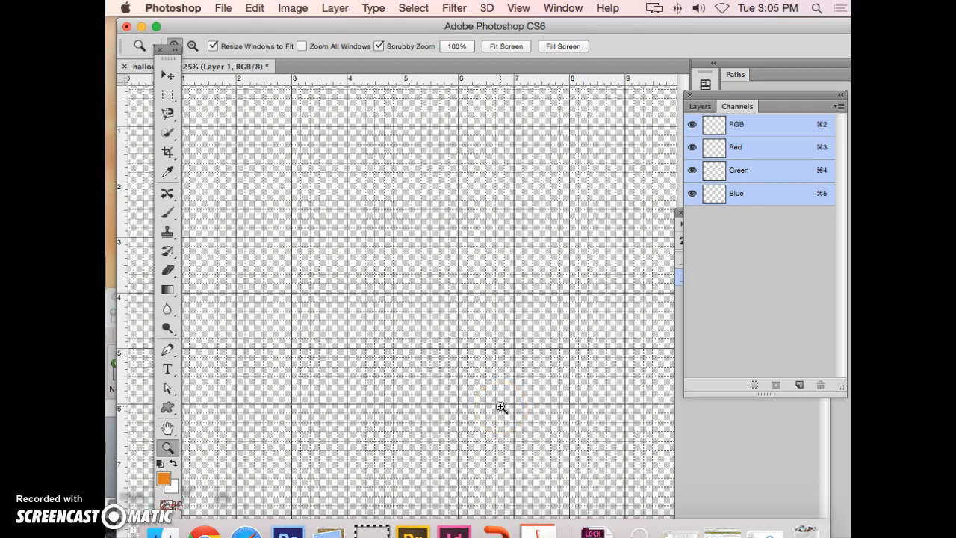
scroll(502, 407, "down", 10)
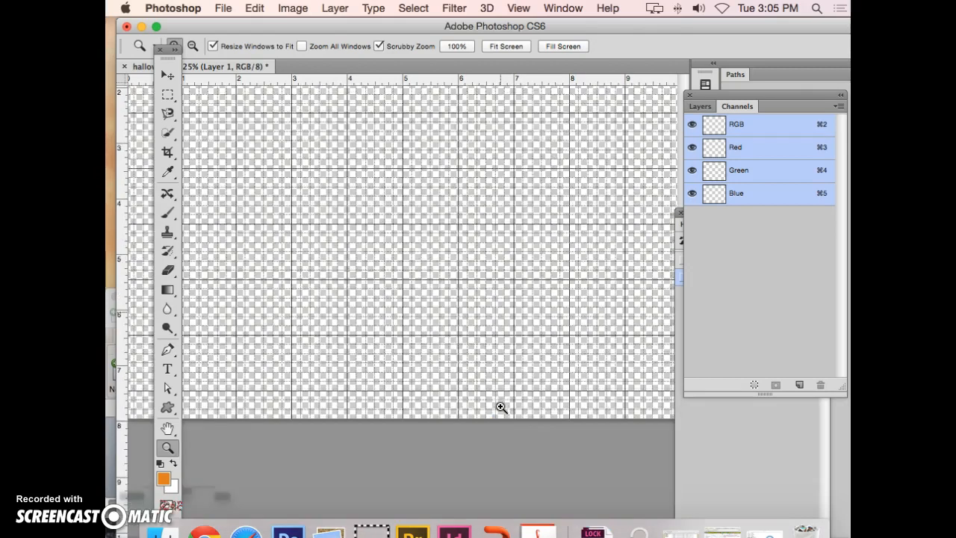
scroll(516, 405, "right", 4)
scroll(516, 405, "up", 9)
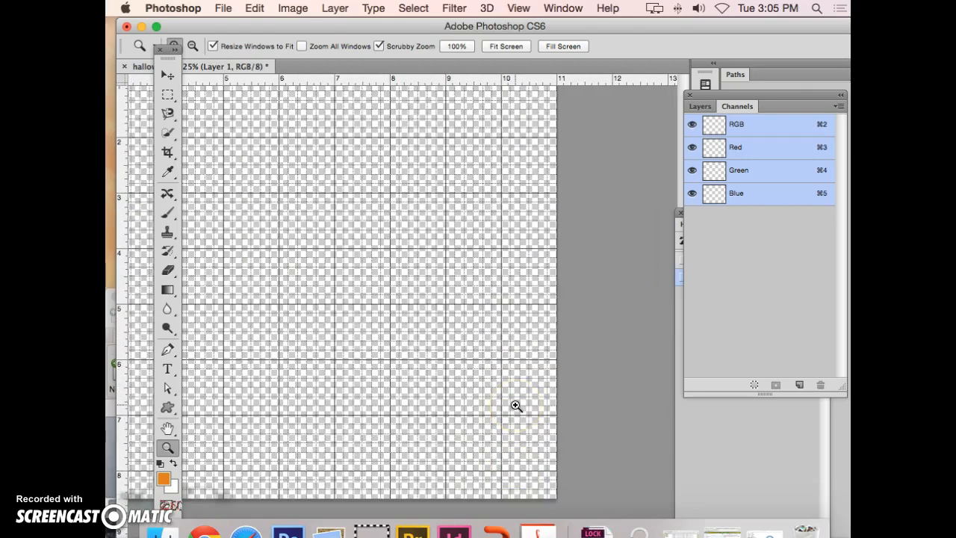
left_click_drag(516, 406, 431, 388)
Step: Draw a closed 300 by 300 px black square shape with the Pen tool, spanning 1 to 2 inches across and 4 to 5 inches down
left_click(167, 350)
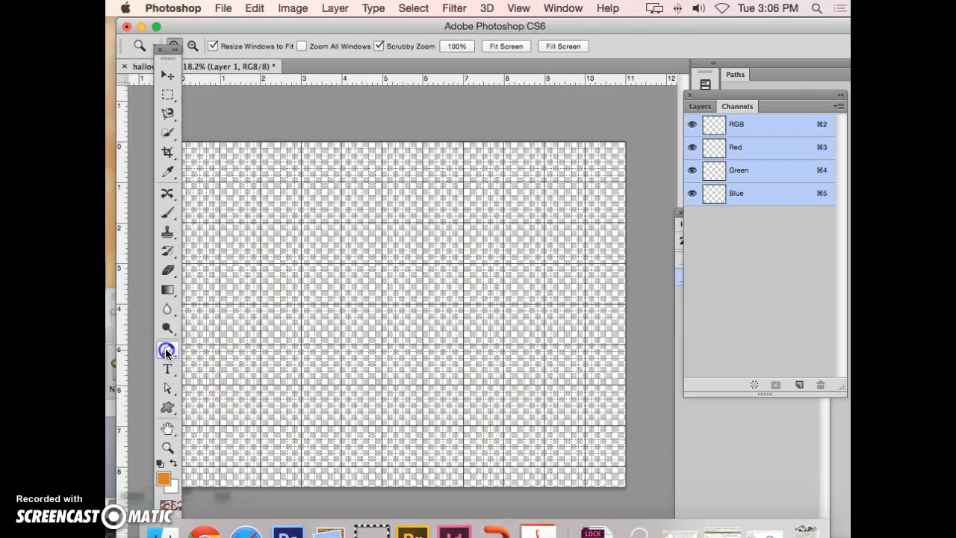
left_click_drag(222, 306, 251, 305)
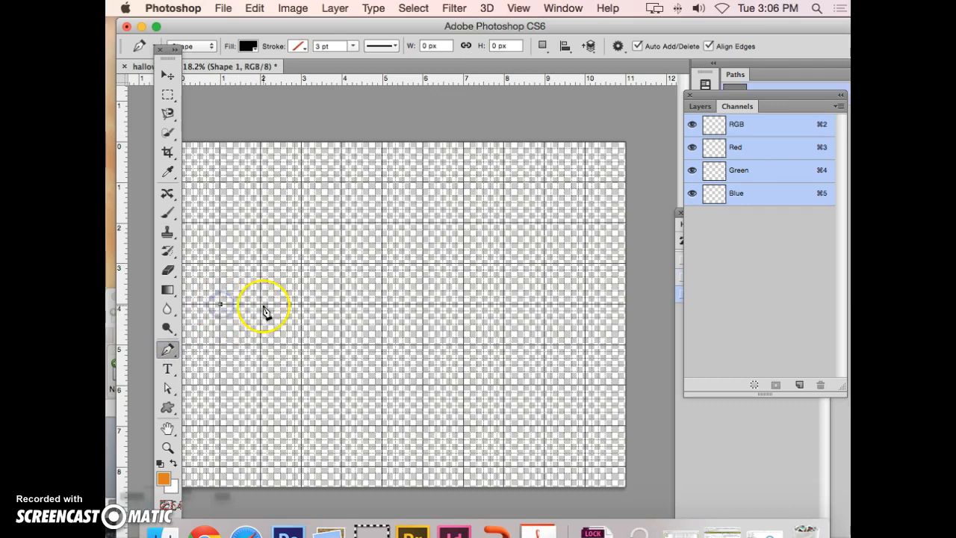
left_click(260, 306)
left_click(260, 344)
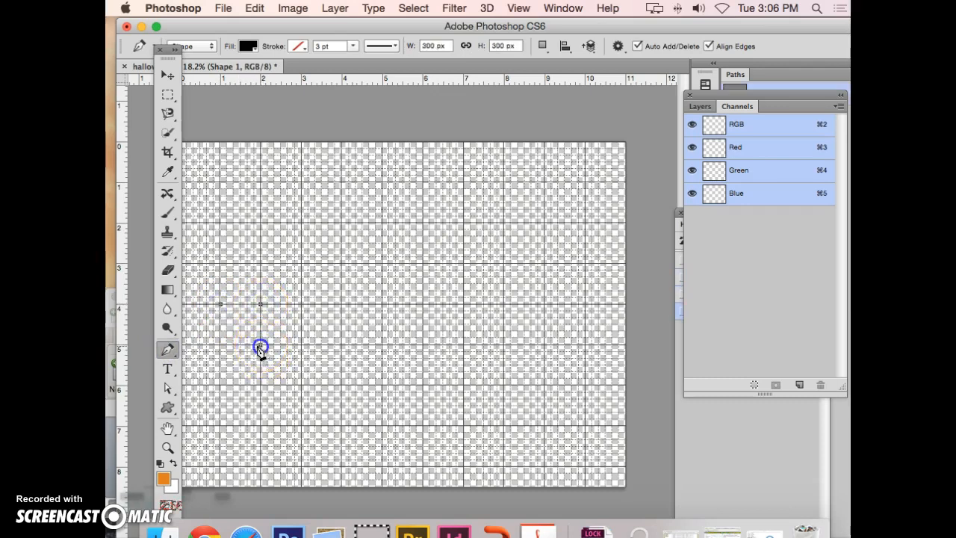
left_click(222, 344)
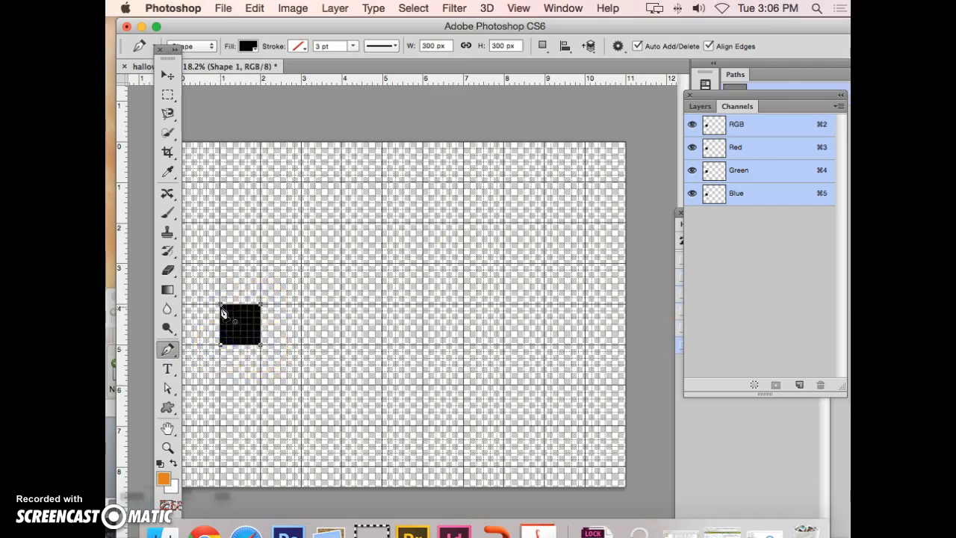
left_click(222, 306)
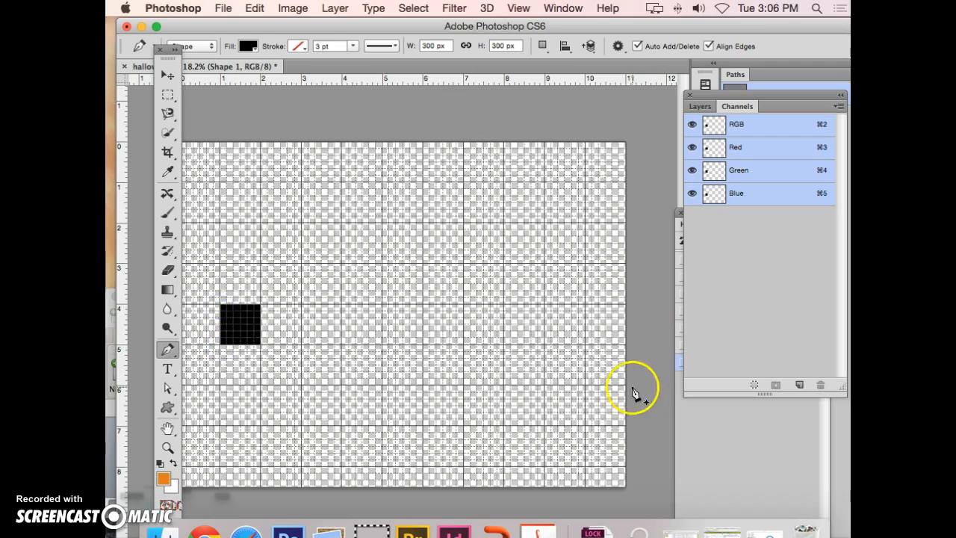
Step: Draw a second 300 by 300 px square with the Pen tool, spanning 3 to 4 inches across and 4 to 5 inches down
left_click(169, 448)
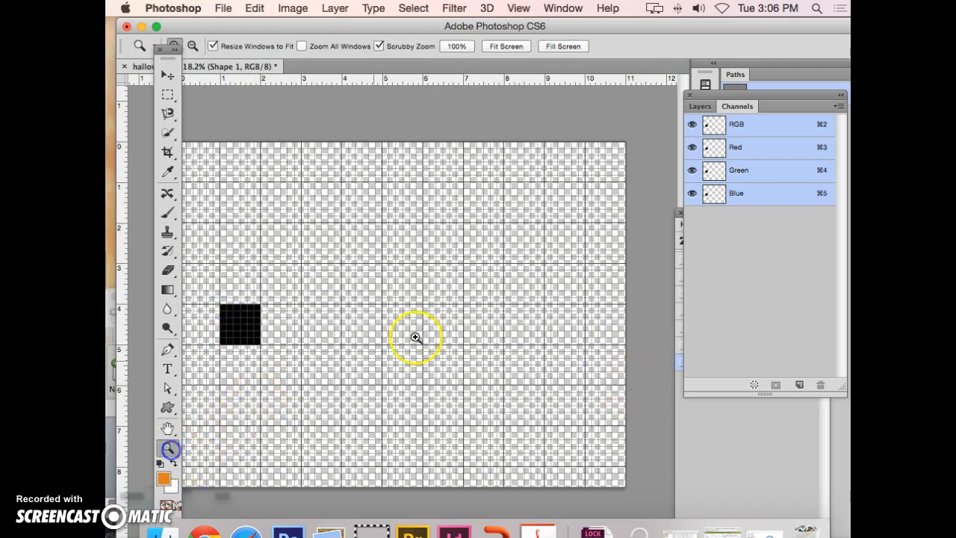
left_click(393, 285)
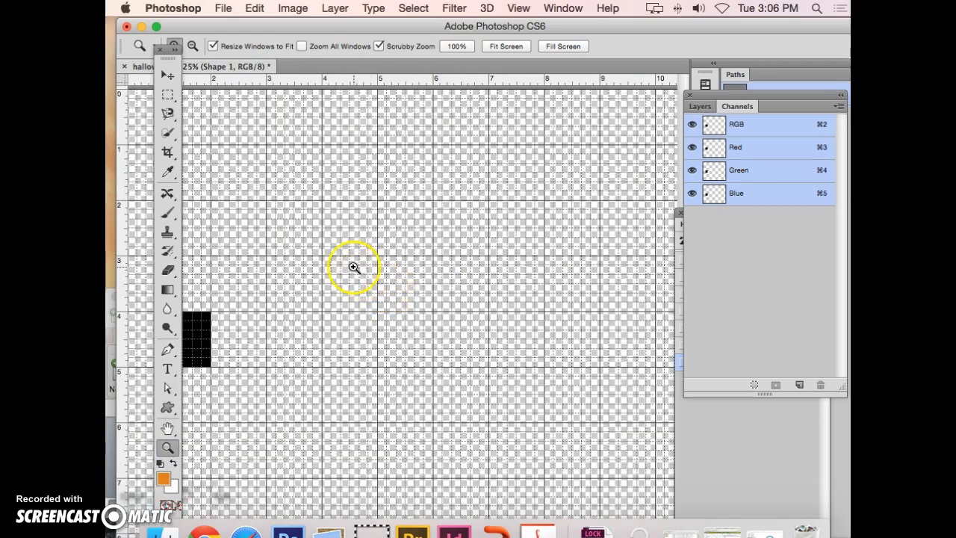
left_click(168, 351)
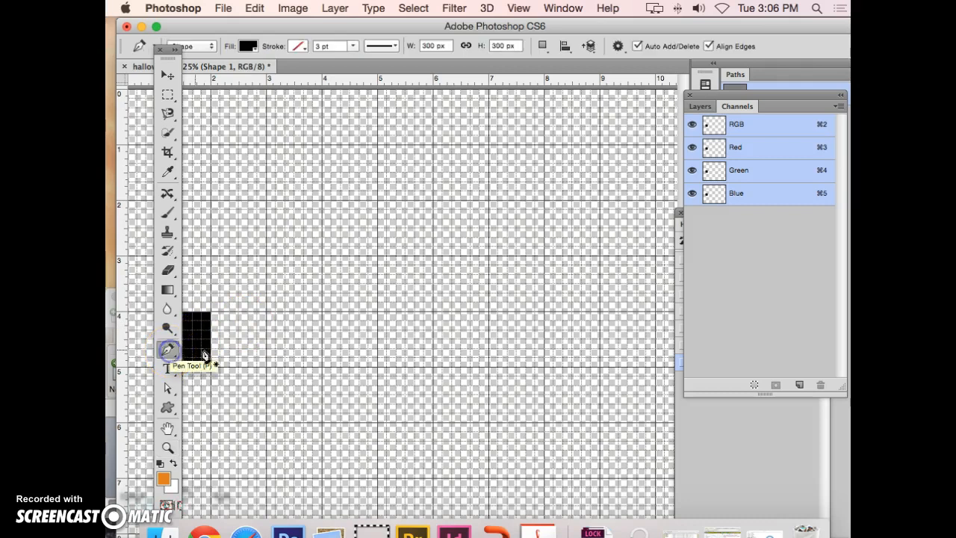
left_click(266, 311)
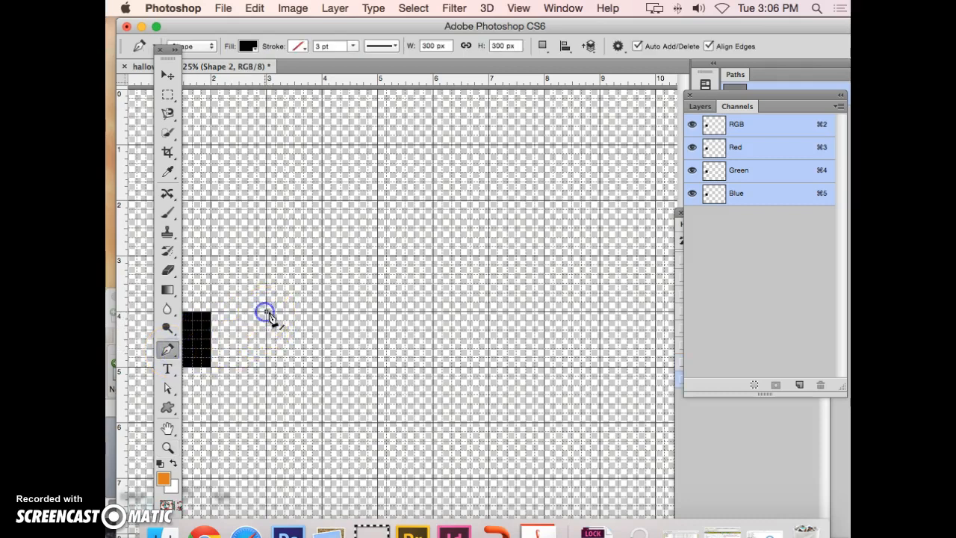
left_click(322, 312)
left_click(322, 366)
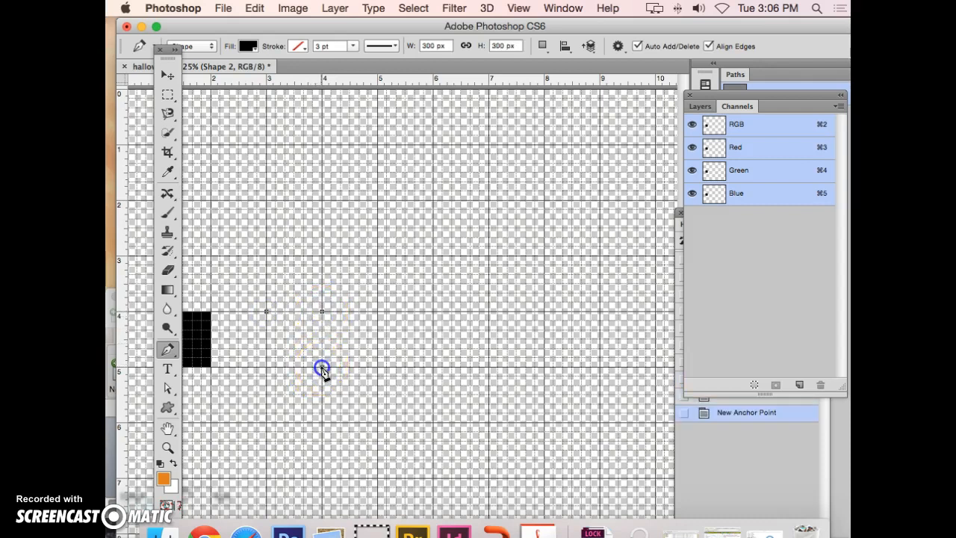
left_click(266, 367)
scroll(269, 321, "up", 2)
left_click(267, 345)
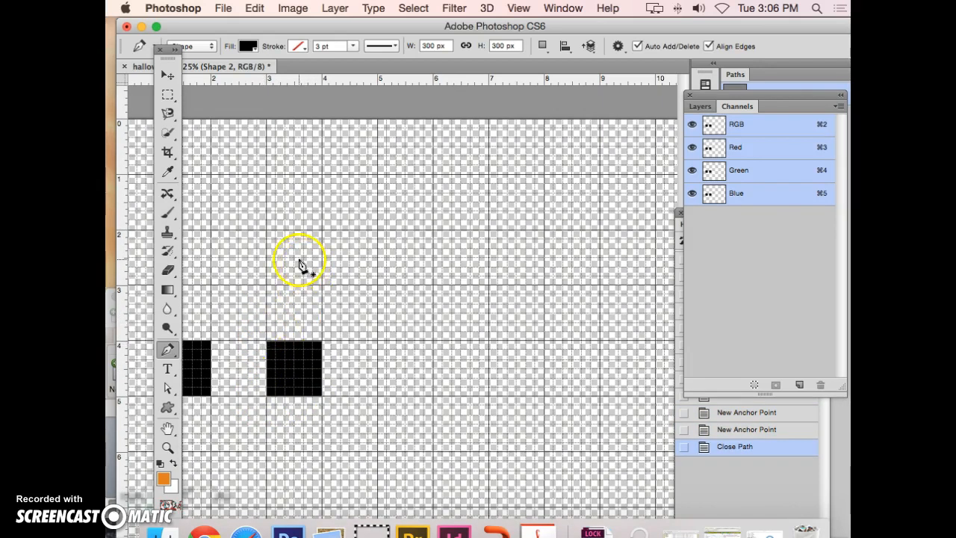
Step: Draw a circle's upper half with the Pen tool, curving from 3 inches across, 2 down, over the peak at 4, 1, to 5, 2
left_click(266, 230)
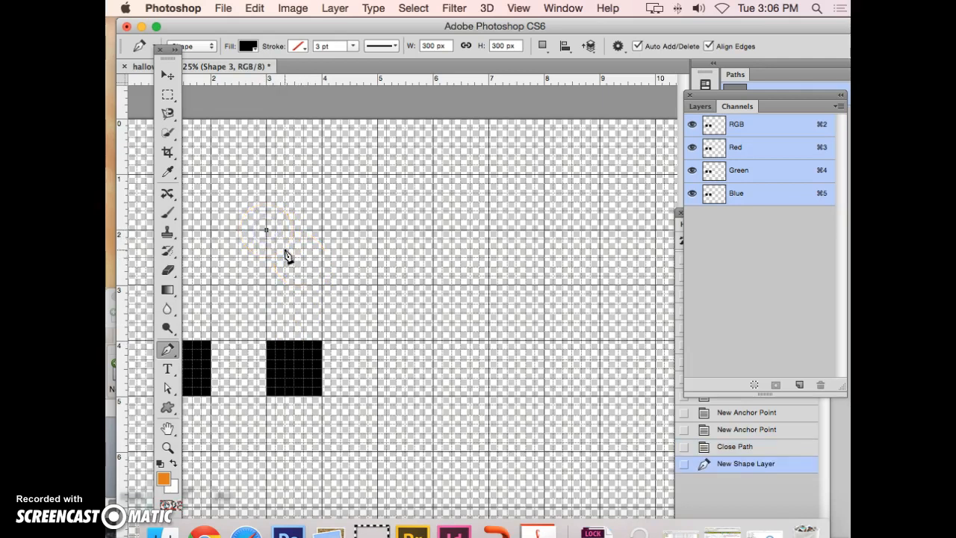
left_click(267, 233)
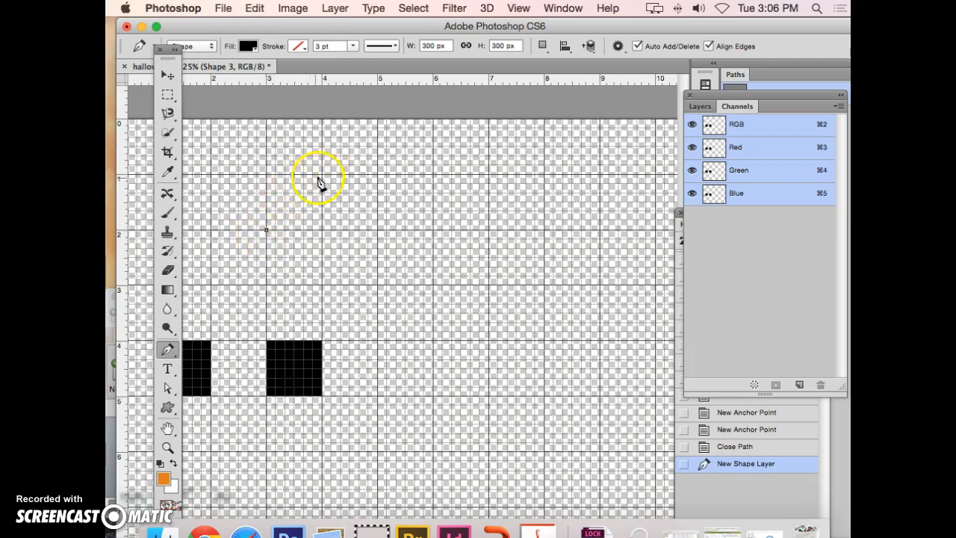
left_click(267, 229)
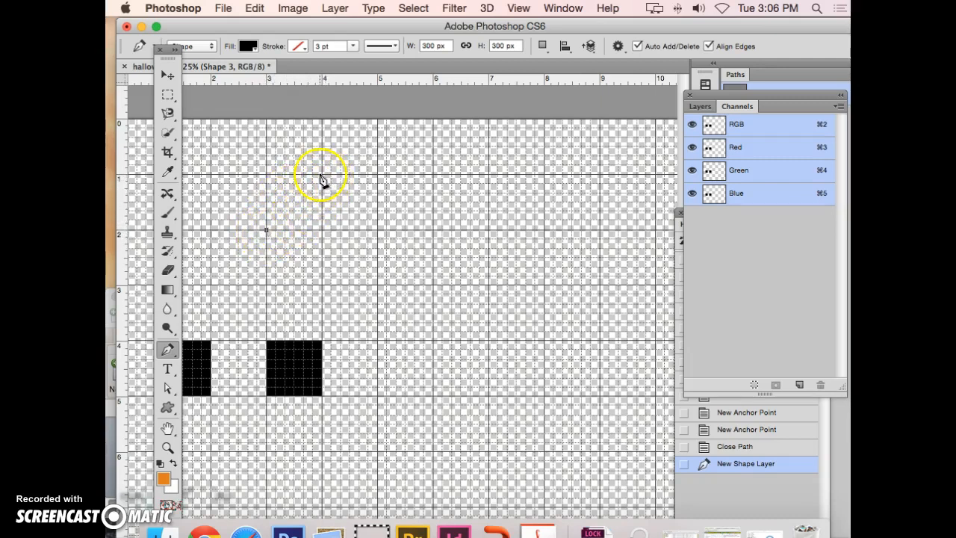
left_click(322, 175)
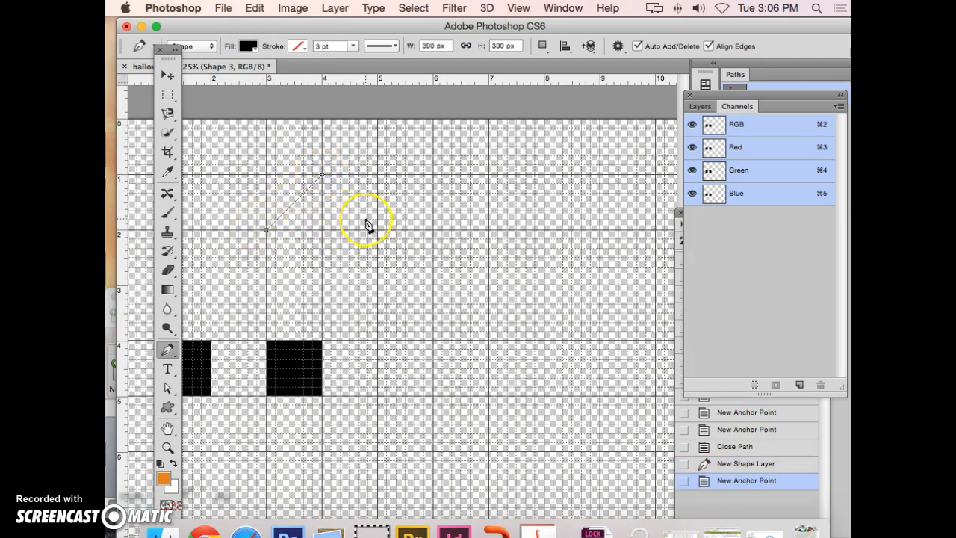
key("super+z")
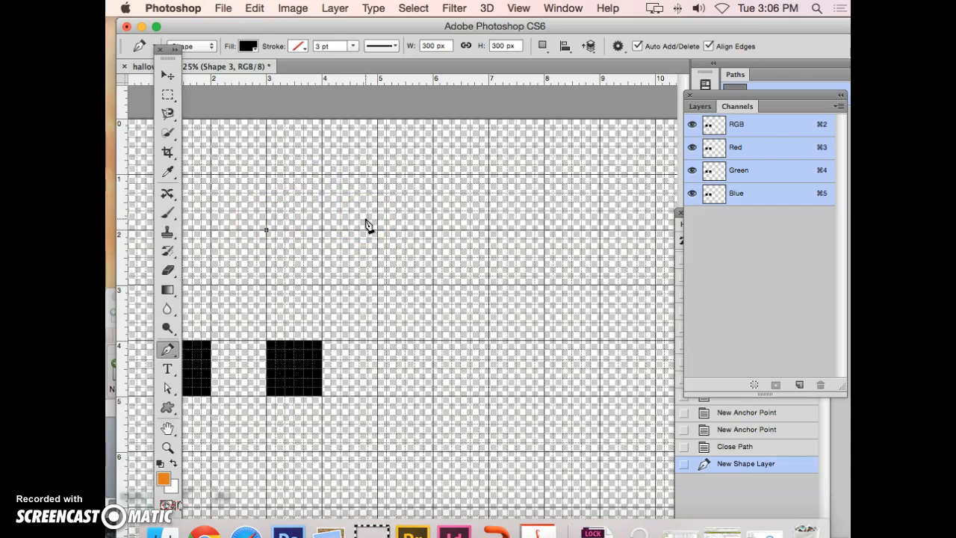
left_click(322, 176)
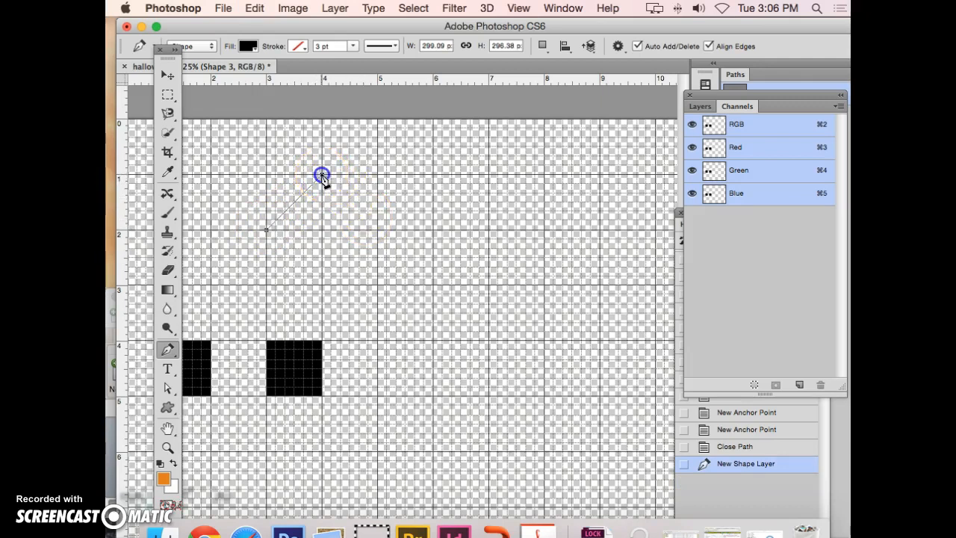
left_click_drag(322, 175, 379, 175)
scroll(378, 174, "down", 5)
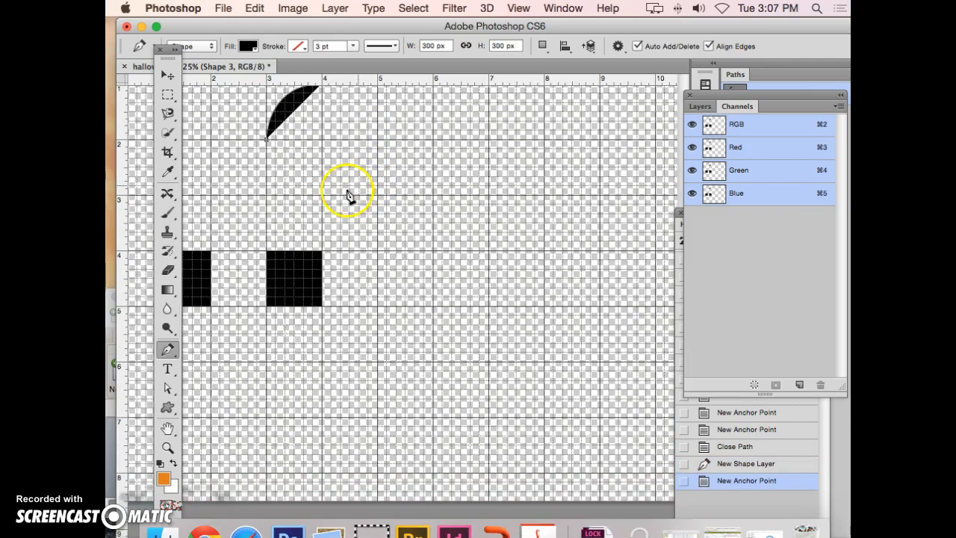
scroll(348, 195, "up", 6)
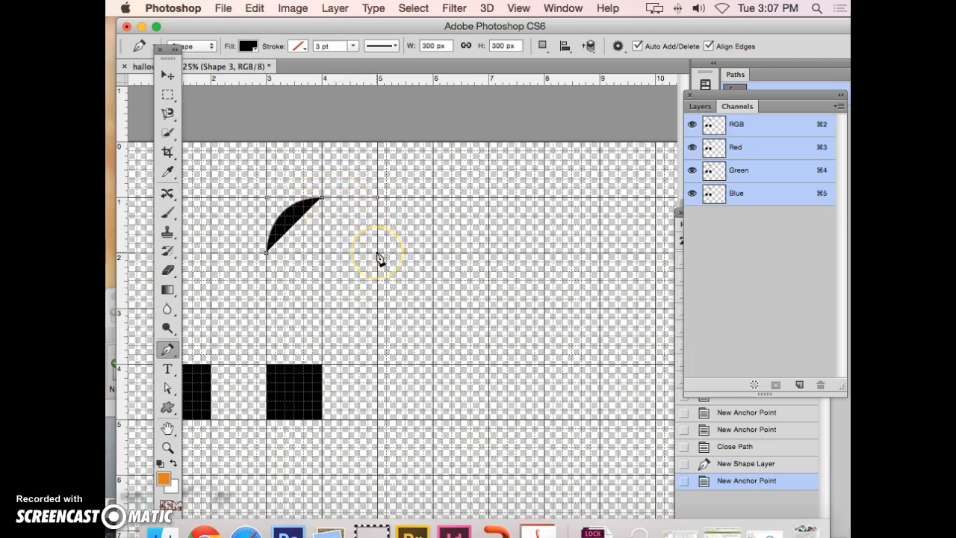
left_click_drag(321, 198, 340, 203)
left_click(378, 253)
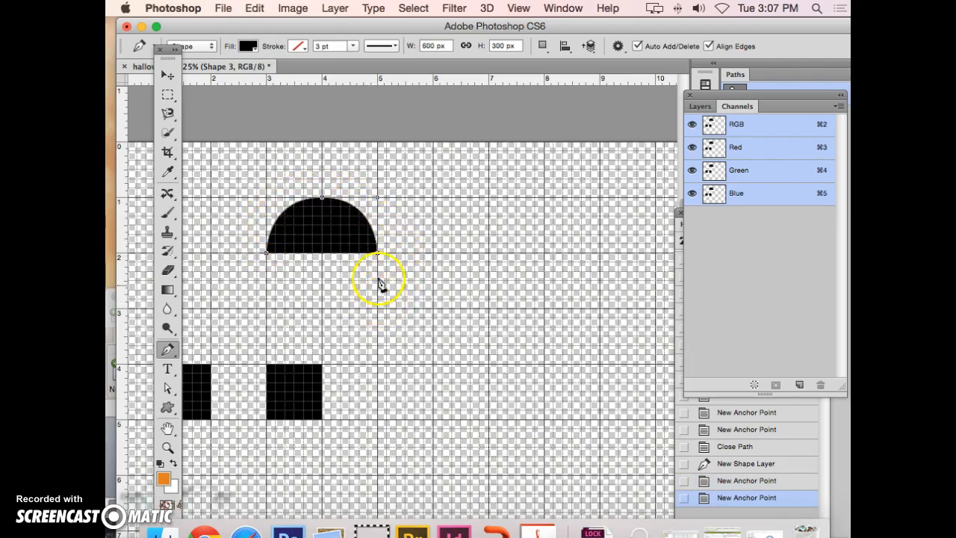
Step: Complete the 600 by 600 px circle with a smooth lower anchor at 4 inches across, 3 down, and close the path at its starting point
left_click(322, 309)
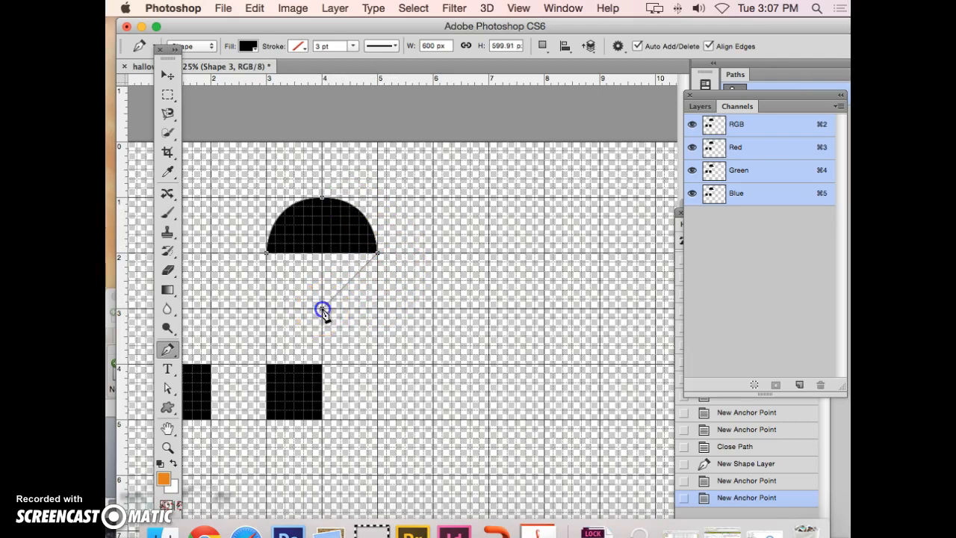
left_click_drag(322, 310, 267, 311)
scroll(266, 310, "down", 1)
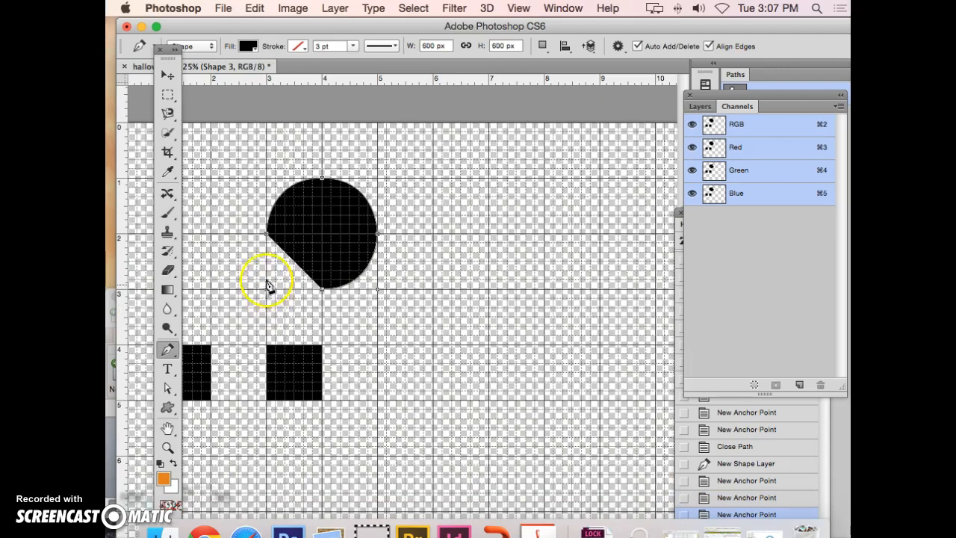
left_click(267, 234)
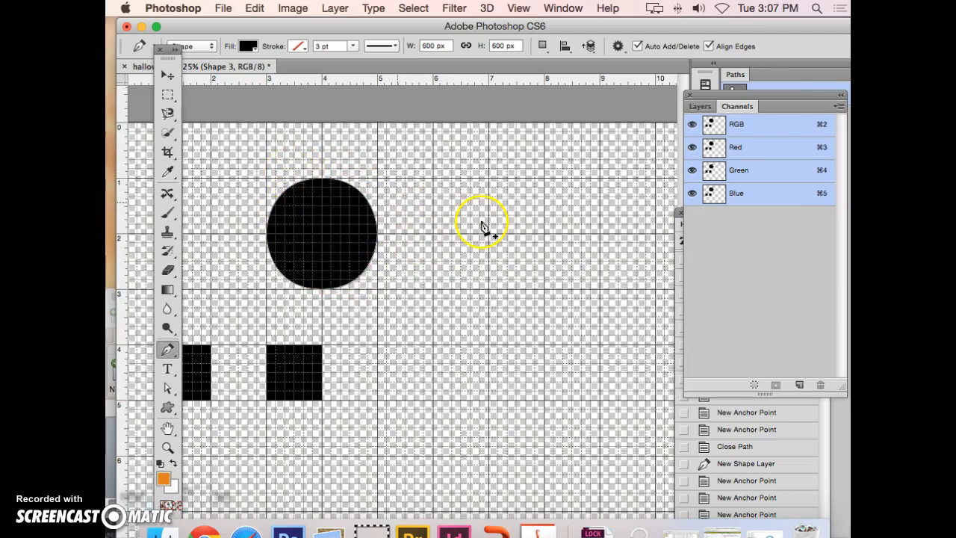
Step: Start a 600 by 300 px dome with the Pen tool, curving from 6 inches across, 4 down, over the peak at 7, 3, to 8, 4
scroll(533, 226, "right", 3)
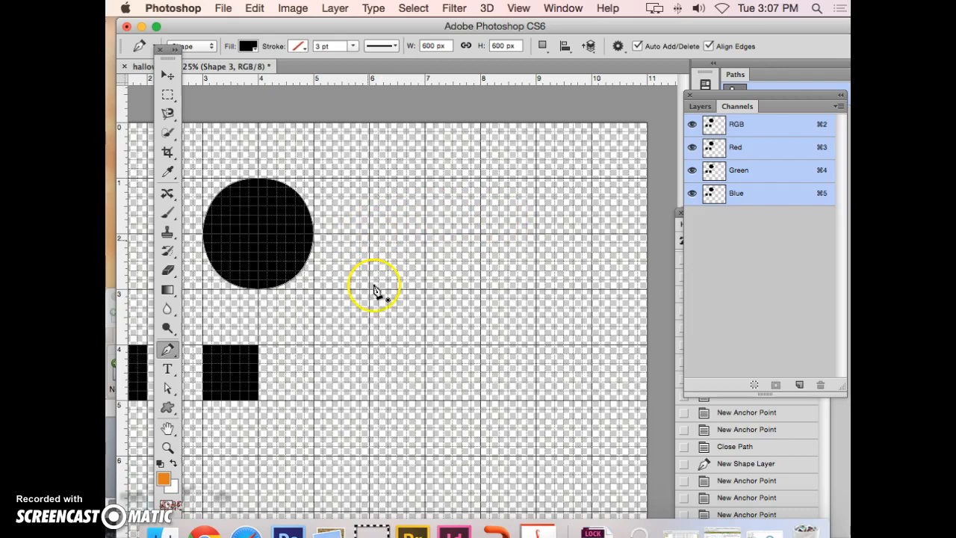
left_click(369, 345)
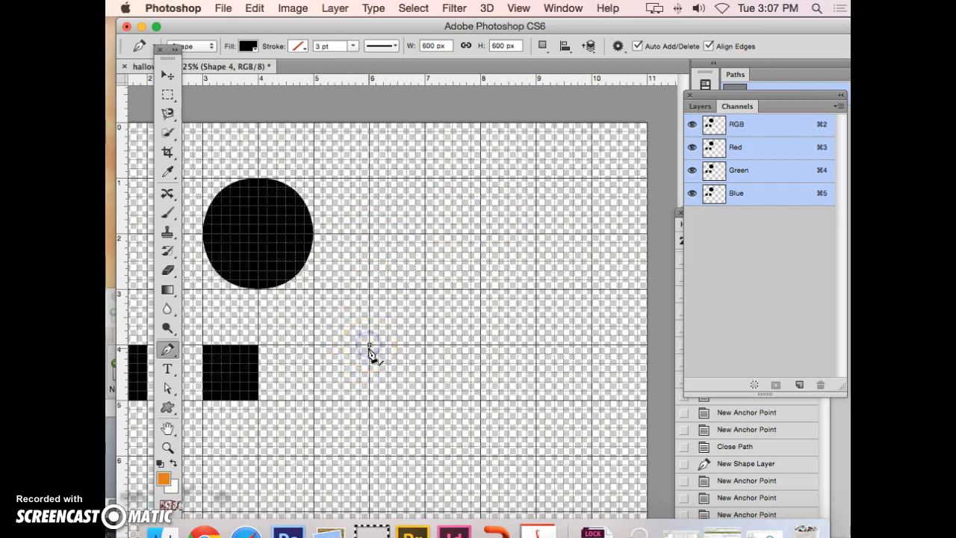
left_click_drag(424, 289, 482, 290)
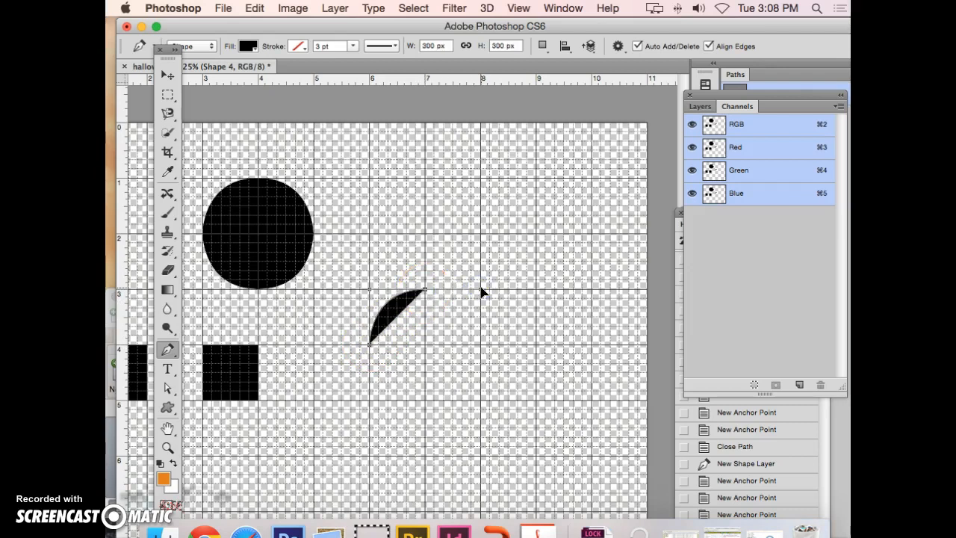
left_click(480, 345)
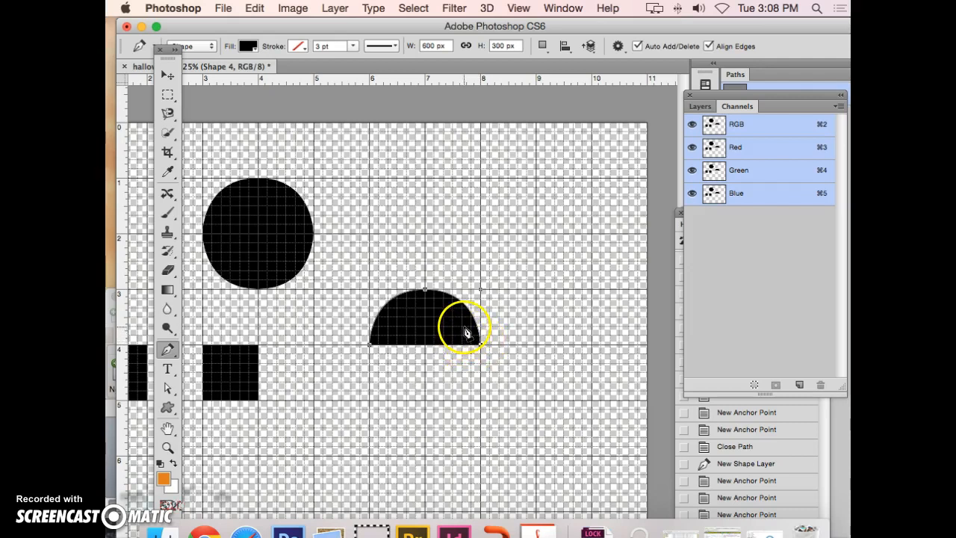
Step: Close the dome's underside with three scalloped arches running from 8 back to 6 inches across at 4 inches down, forming a bat wing
left_click(462, 330)
left_click_drag(463, 331, 444, 330)
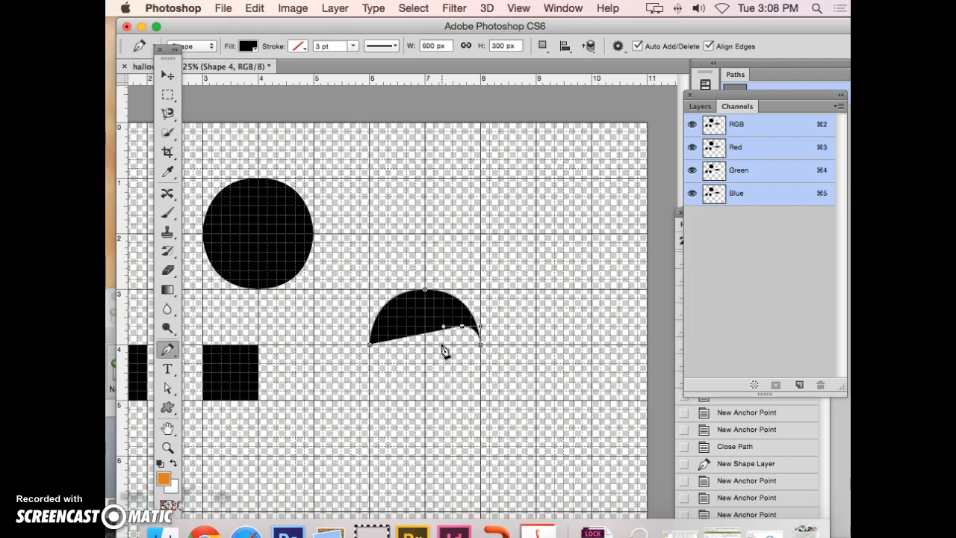
left_click_drag(442, 347, 444, 351)
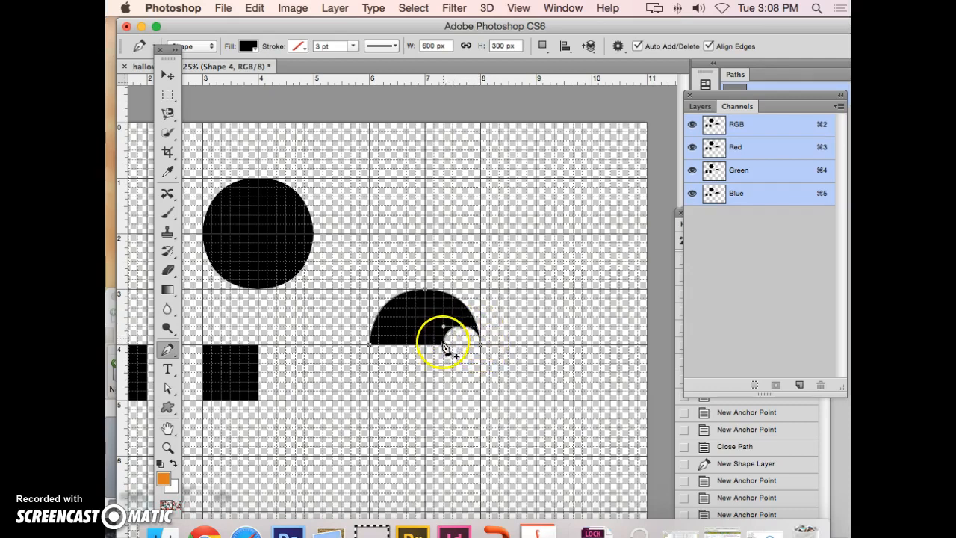
left_click_drag(441, 351, 428, 353)
left_click_drag(426, 331, 407, 329)
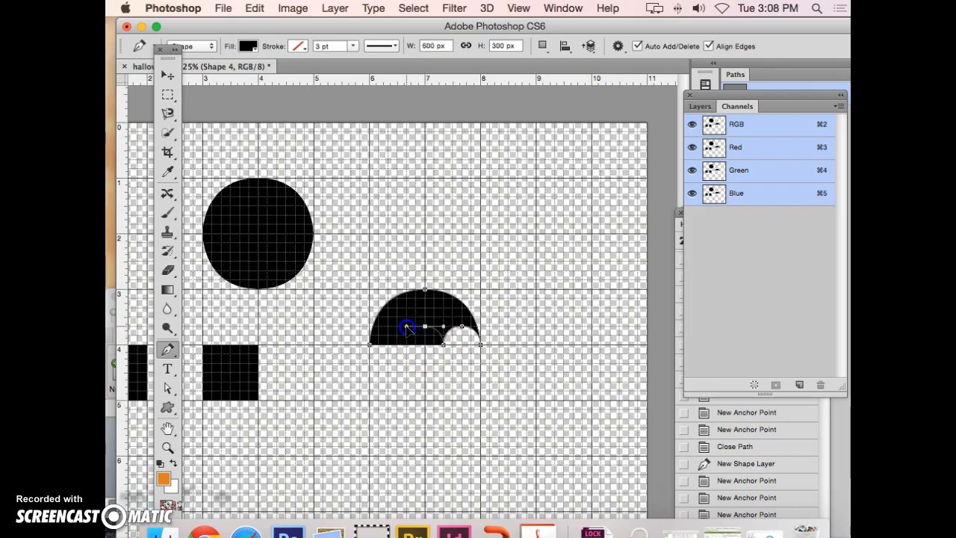
left_click(407, 328)
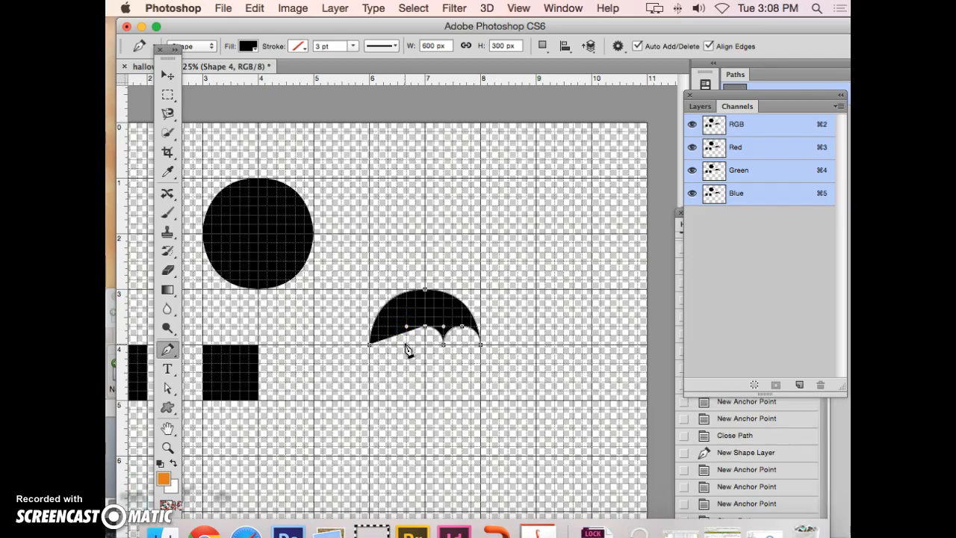
left_click(409, 351)
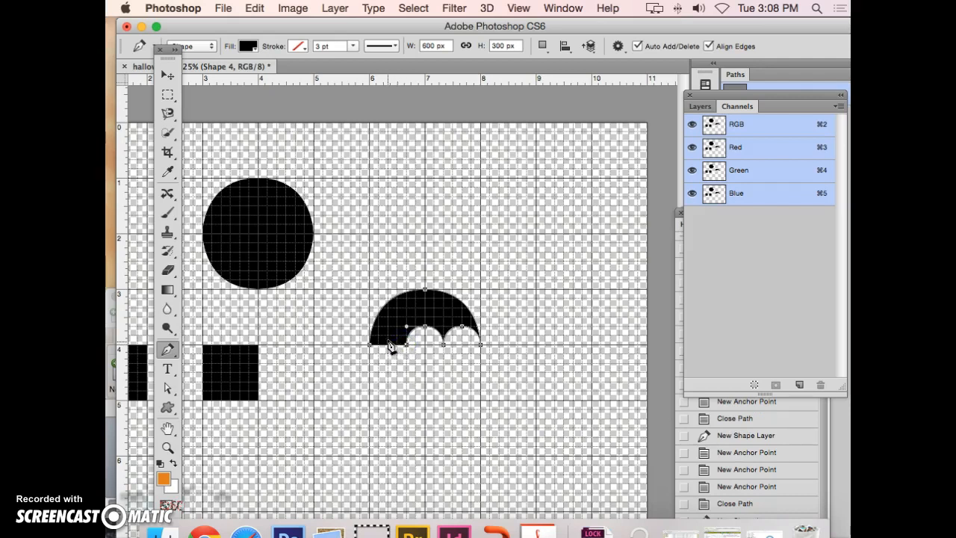
left_click_drag(388, 328, 368, 326)
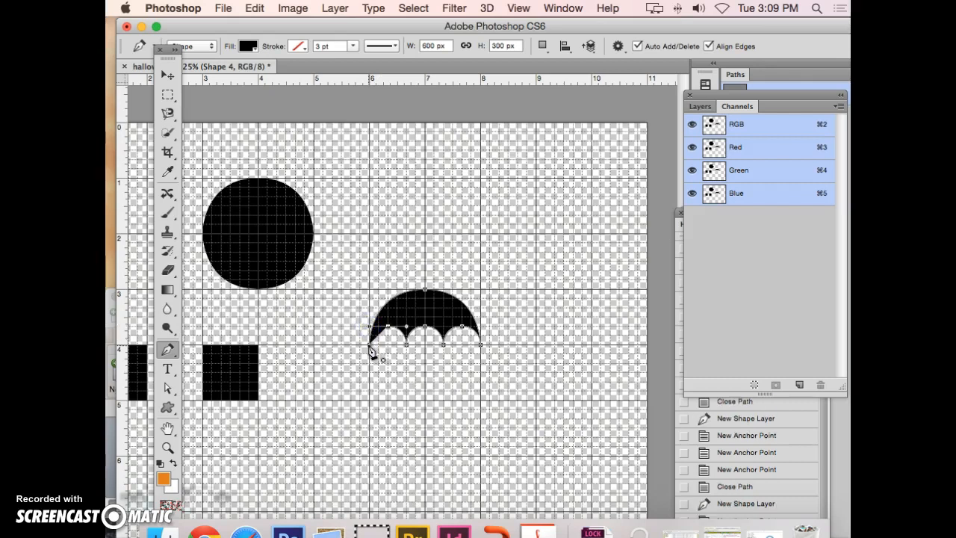
left_click(370, 348)
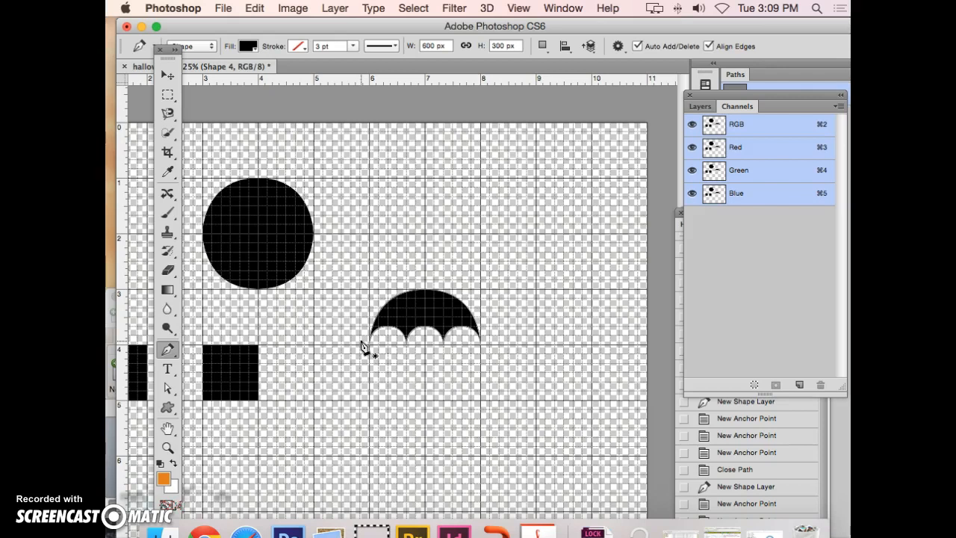
Step: Rename the scalloped shape's layer as wing
left_click(700, 107)
double_click(757, 192)
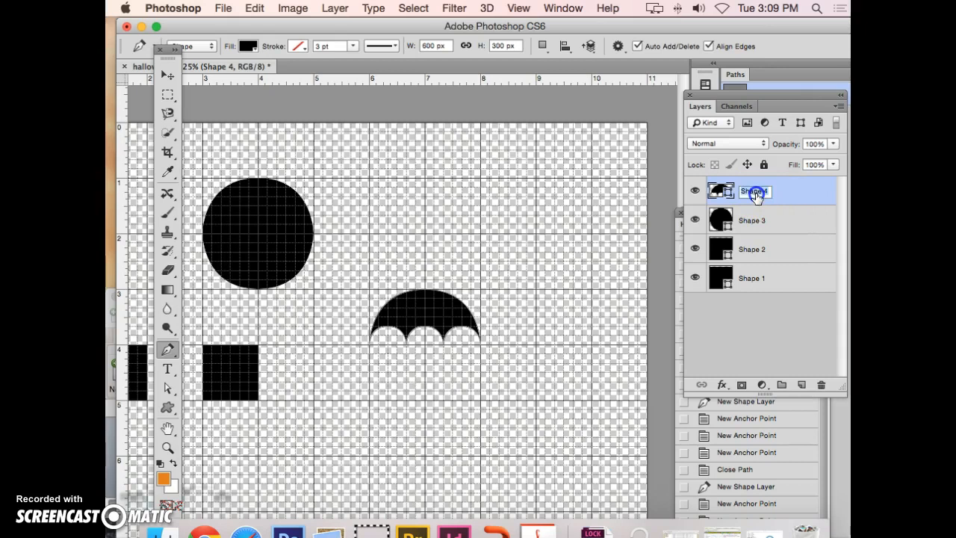
type("wing")
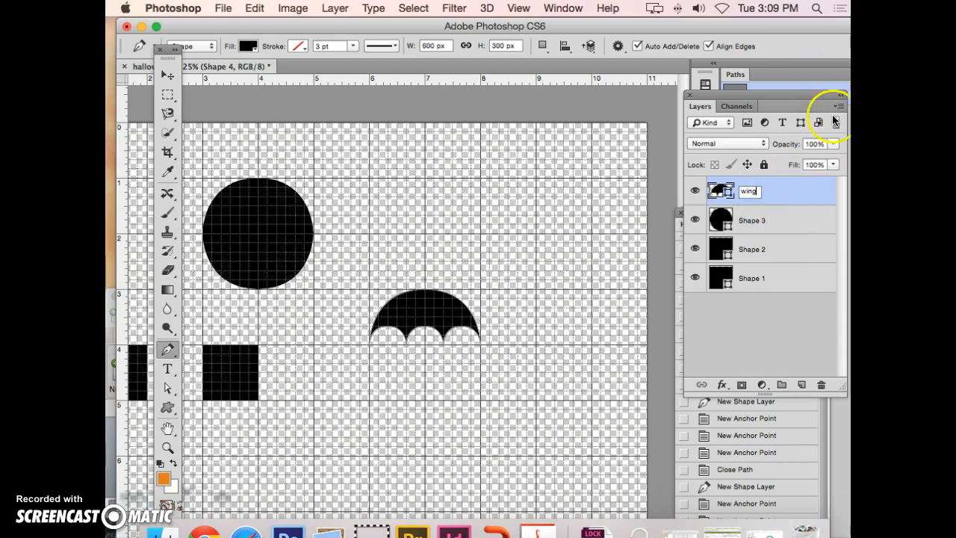
key("Return")
Step: Duplicate the wing layer as wing copy and move the copy beside the original, spanning 8 to 10 inches across
left_click(835, 106)
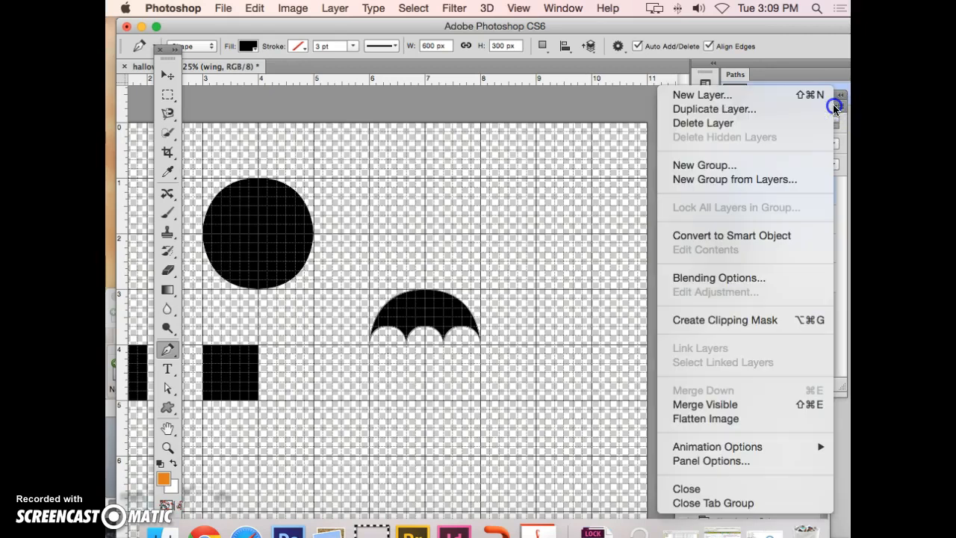
left_click(732, 104)
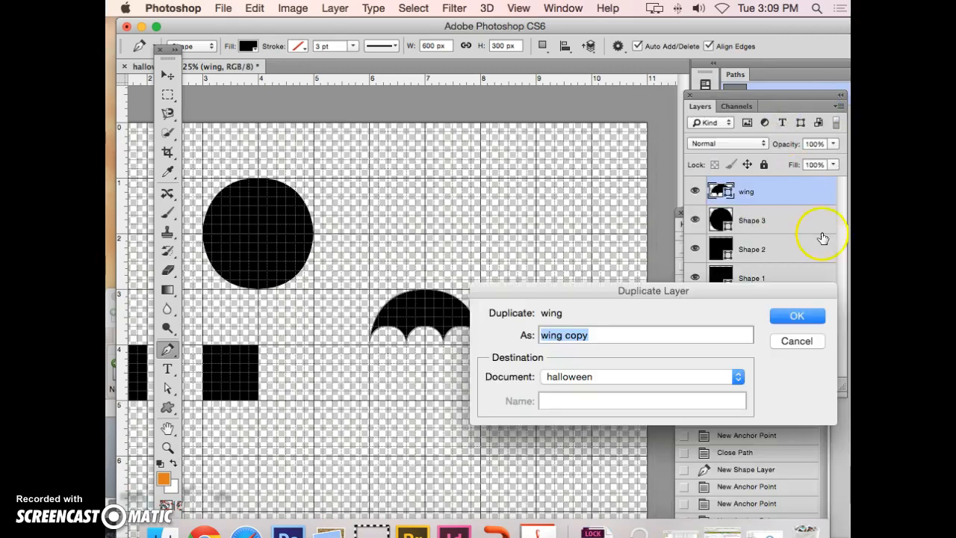
left_click(800, 316)
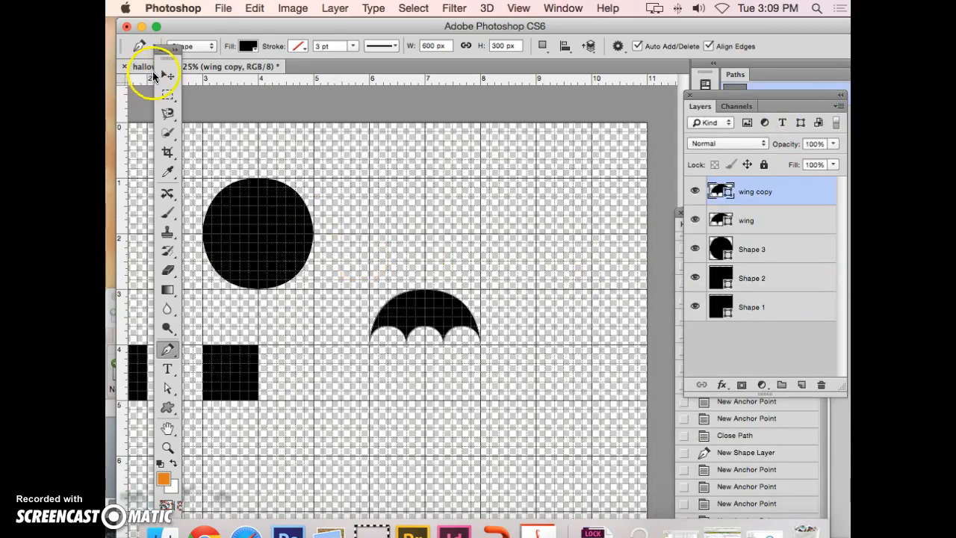
left_click(168, 76)
left_click_drag(457, 310, 551, 306)
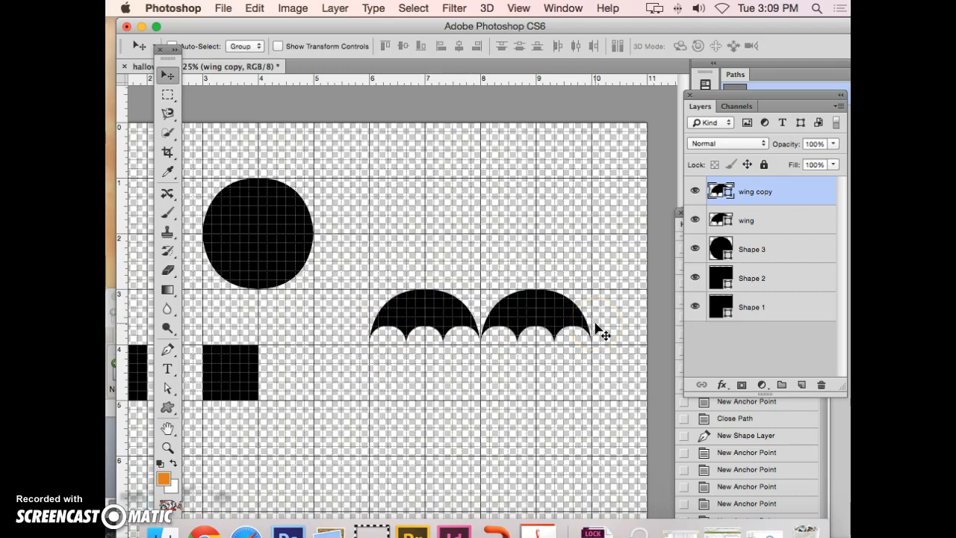
Step: Draw a tall 200 by 1000 px body with the Ellipse tool, centred between the two wings at 8 inches across
left_click(170, 408)
left_click_drag(170, 411, 236, 434)
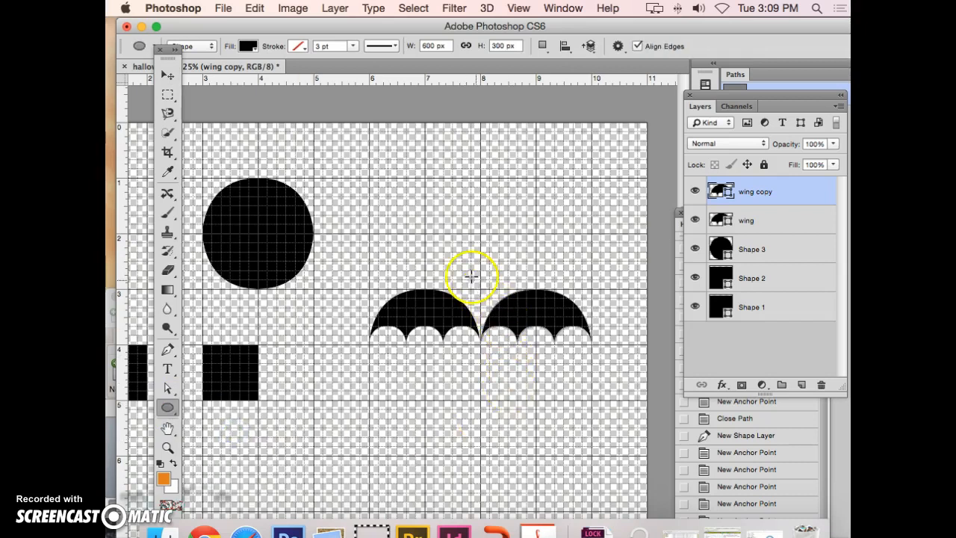
left_click_drag(464, 279, 503, 465)
scroll(581, 499, "down", 1)
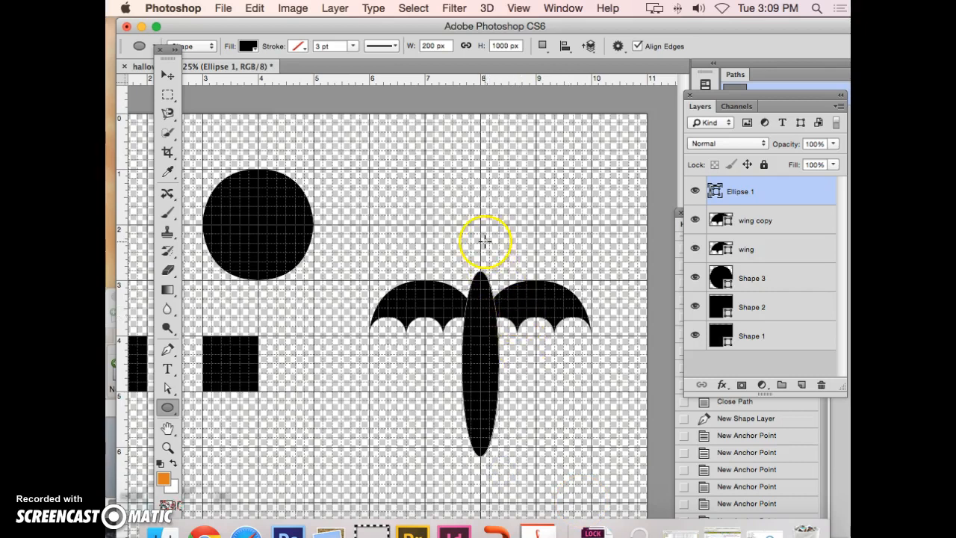
left_click_drag(481, 253, 508, 306)
scroll(510, 292, "down", 1)
key("super+z")
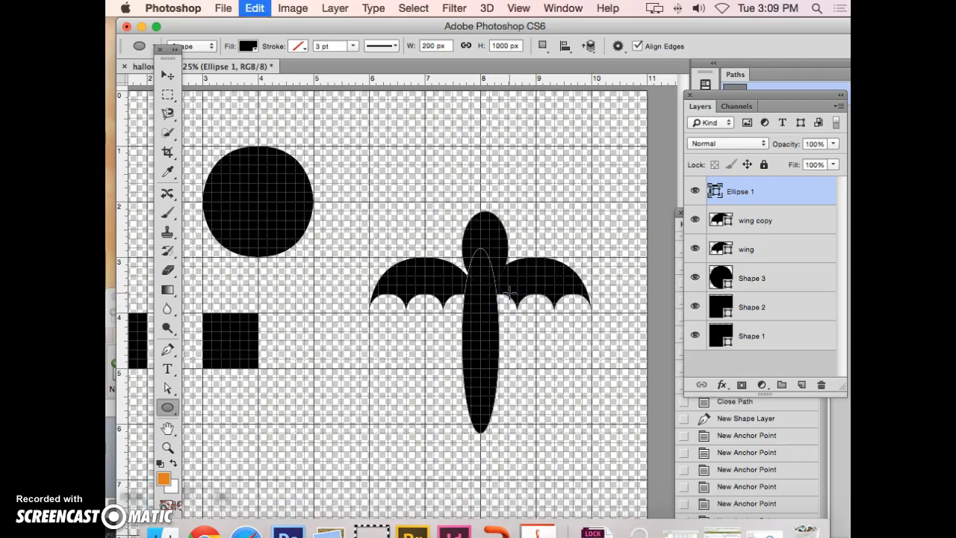
Step: Draw a head circle about 300 px in diameter above the body, between 2 and 3 inches down, on the same layer
left_click_drag(446, 199, 499, 257)
left_click_drag(499, 257, 497, 259)
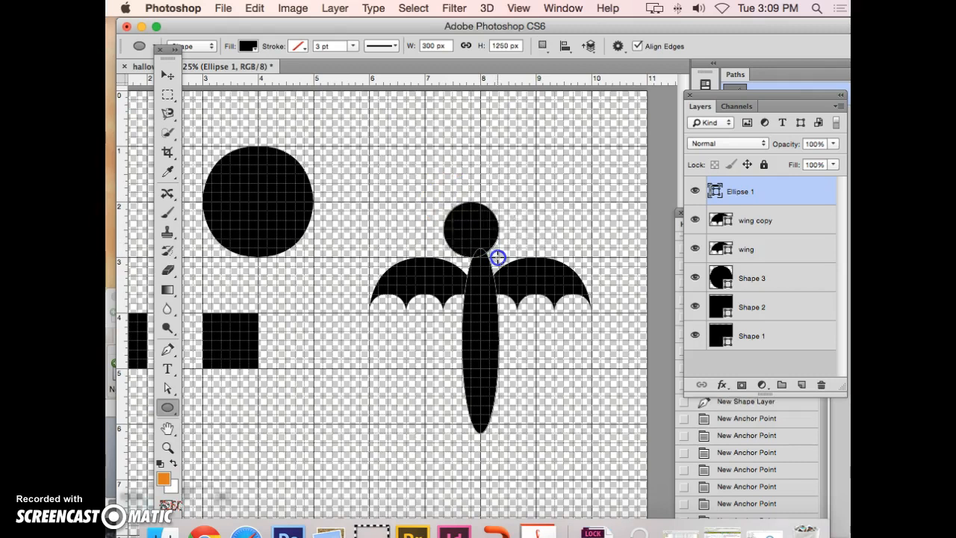
left_click(497, 258)
left_click(448, 278)
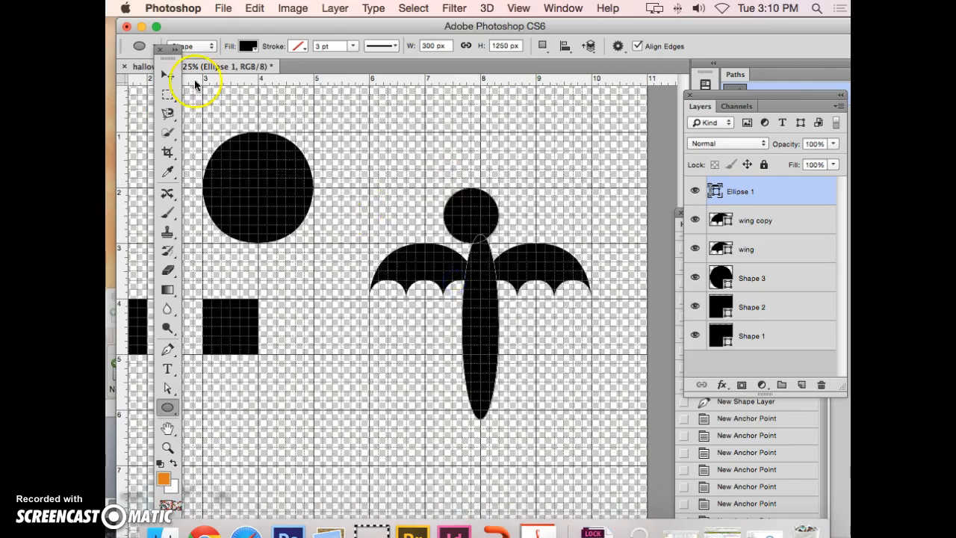
Step: Shift the layer holding the head and body ellipses slightly downward
left_click(167, 75)
mouse_move(473, 206)
left_mouse_down()
mouse_move(500, 207)
mouse_move(428, 204)
mouse_move(467, 198)
mouse_move(472, 209)
left_mouse_up()
left_click(193, 286)
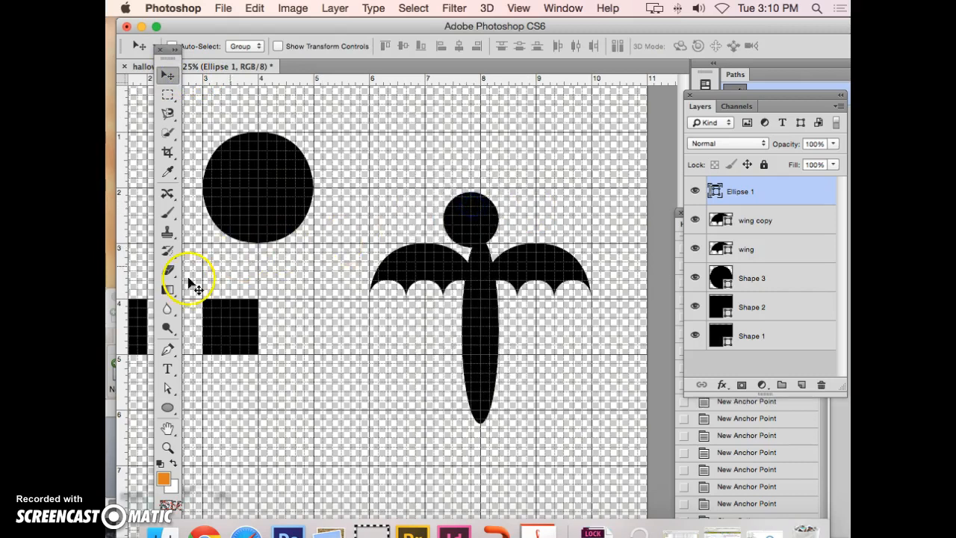
Step: Move only the head circle's path to centre it at 8 inches across, and nudge it up to sit on the body's tip
left_click_drag(167, 388, 201, 391)
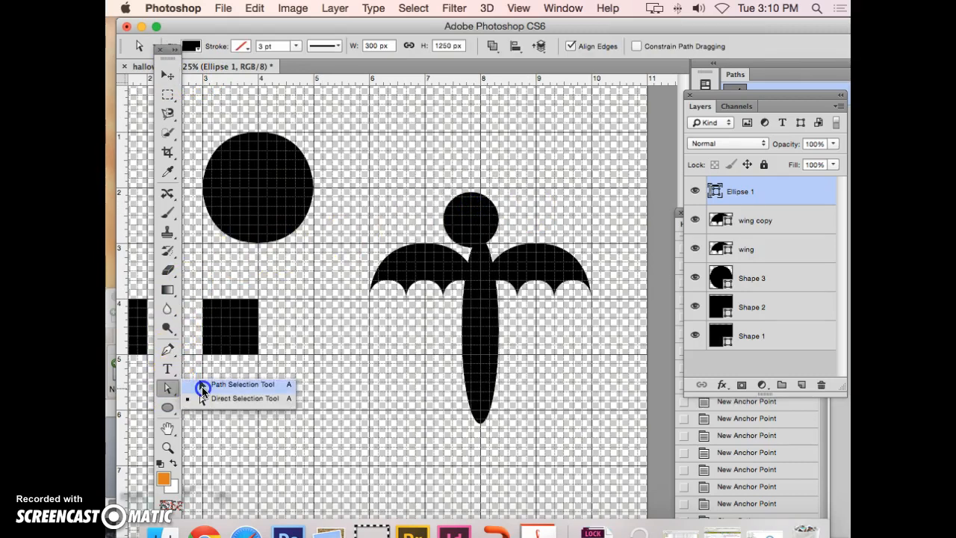
mouse_move(472, 214)
left_mouse_down()
mouse_move(497, 216)
mouse_move(487, 218)
left_mouse_up()
left_click(630, 383)
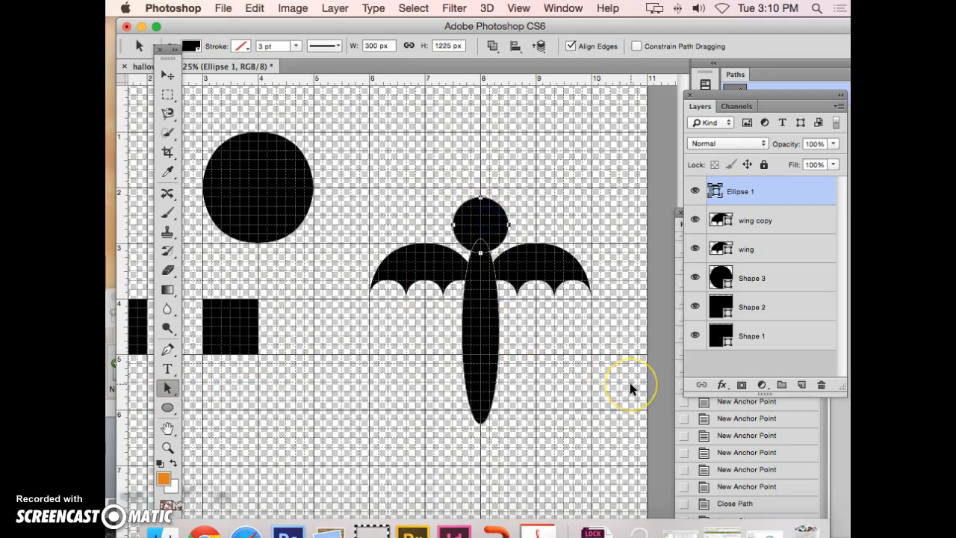
key("Up")
key("Up")
key("Up")
key("Up")
key("Up")
key("Up")
key("Up")
key("Up")
key("Up")
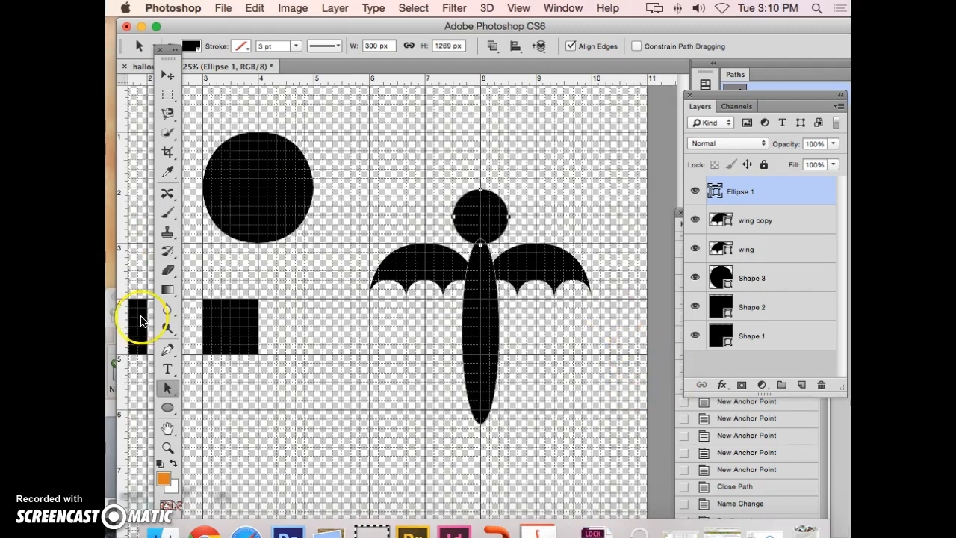
Step: Draw a pointed triangular ear, 100 by 150 px, on the head's upper right with the Pen tool
left_click(168, 349)
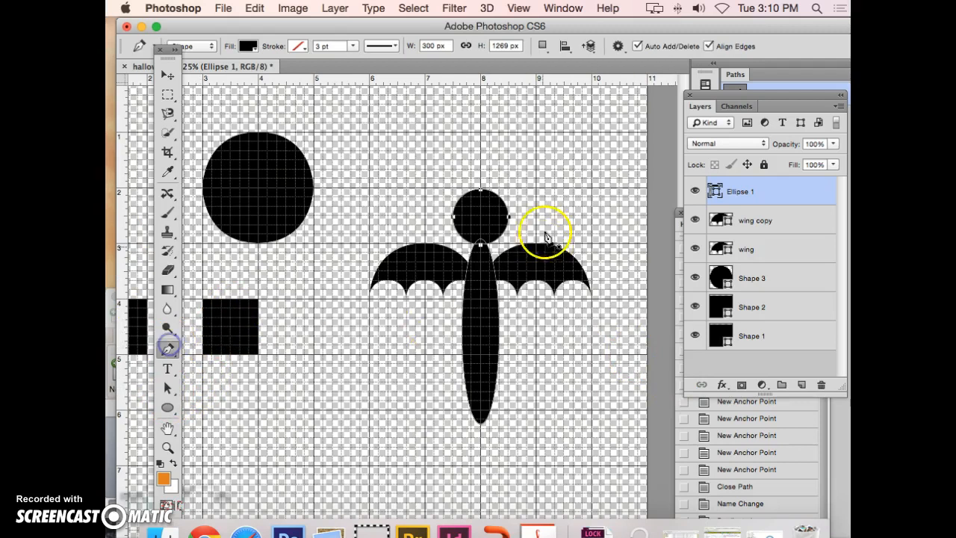
left_click(491, 198)
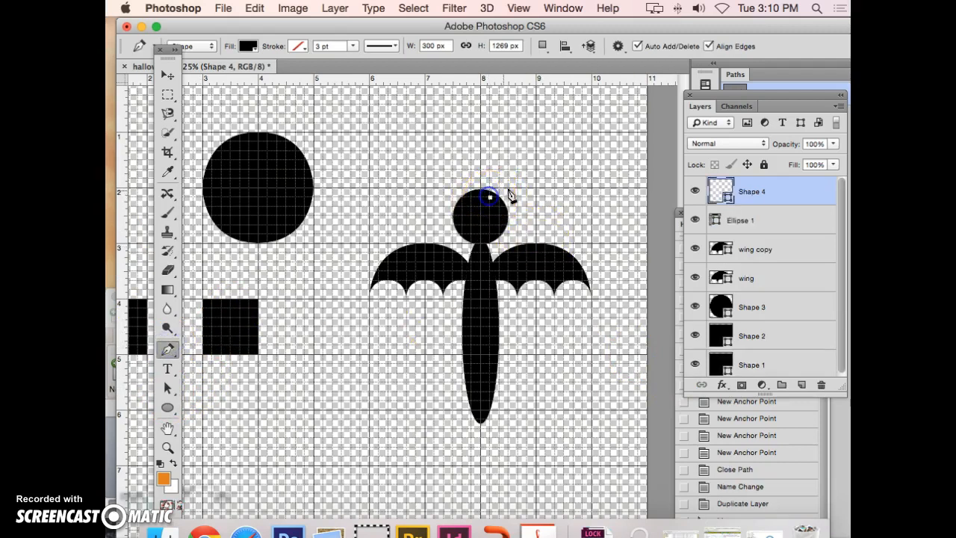
left_click(509, 183)
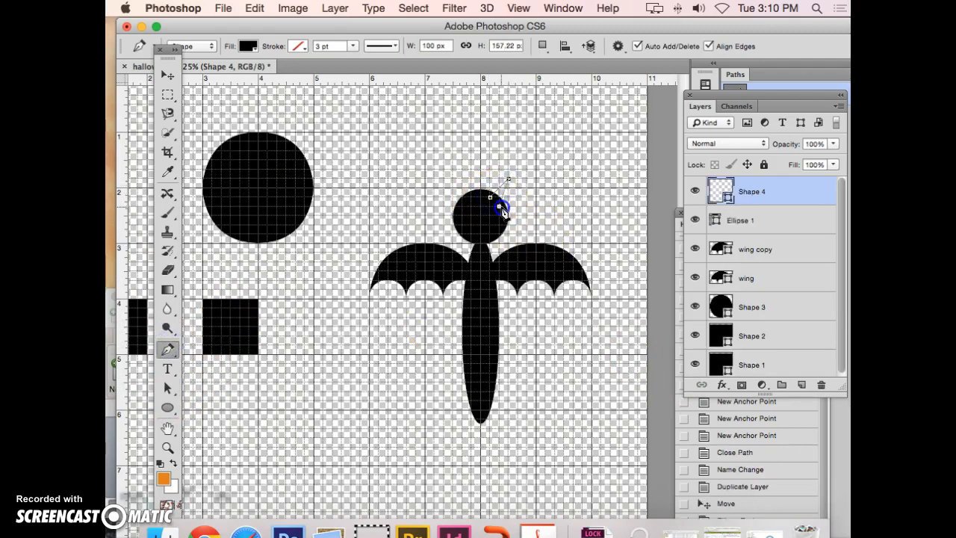
left_click(501, 211)
left_click(491, 198)
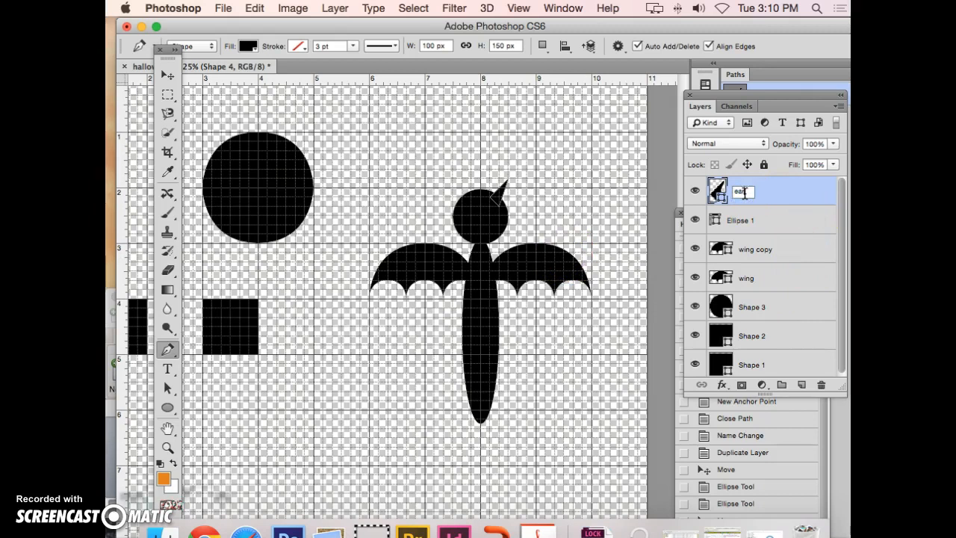
Step: Rename the triangle's layer as ear and duplicate it as ear copy
left_click(794, 206)
left_click(839, 109)
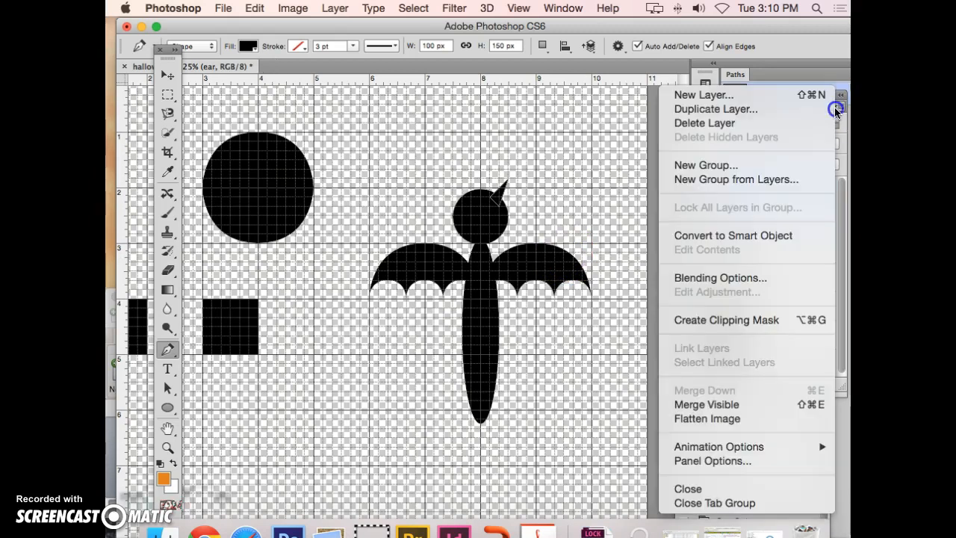
left_click(750, 114)
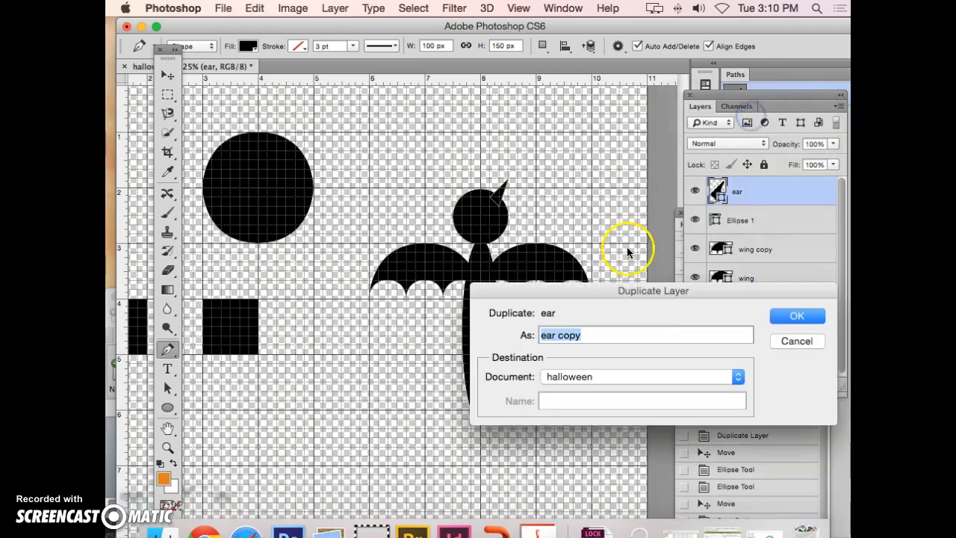
left_click(774, 316)
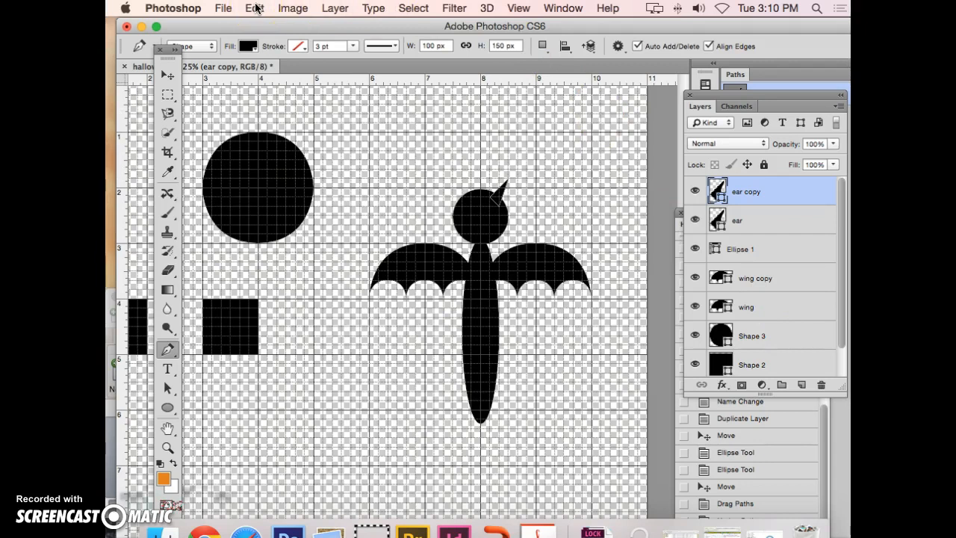
Step: Flip the ear copy horizontally and move it to the head's upper left, mirroring the first ear
left_click(256, 8)
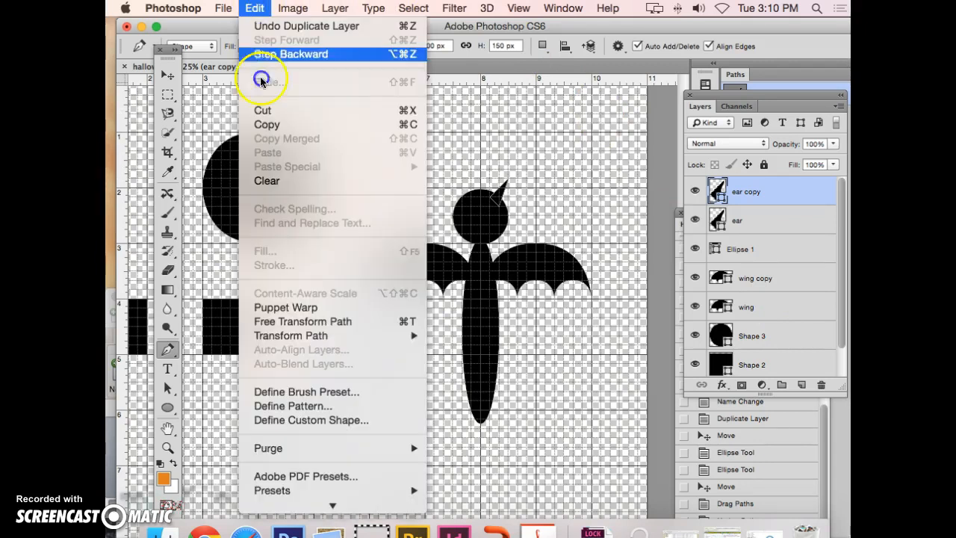
mouse_move(299, 339)
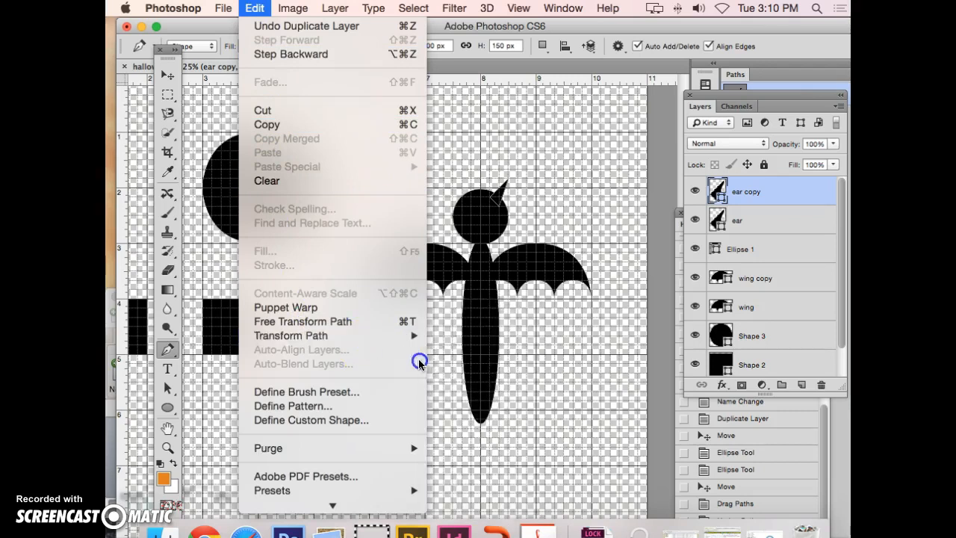
mouse_move(391, 336)
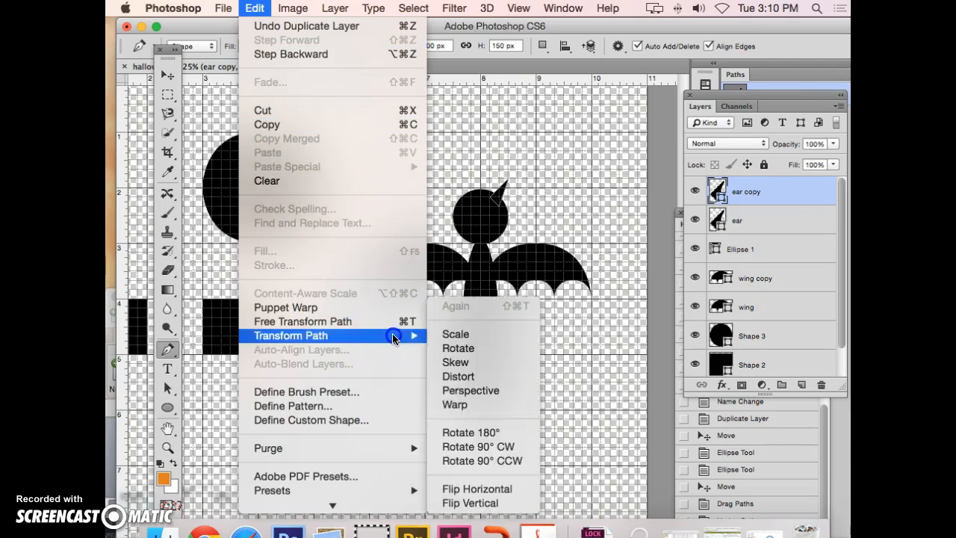
left_click(501, 490)
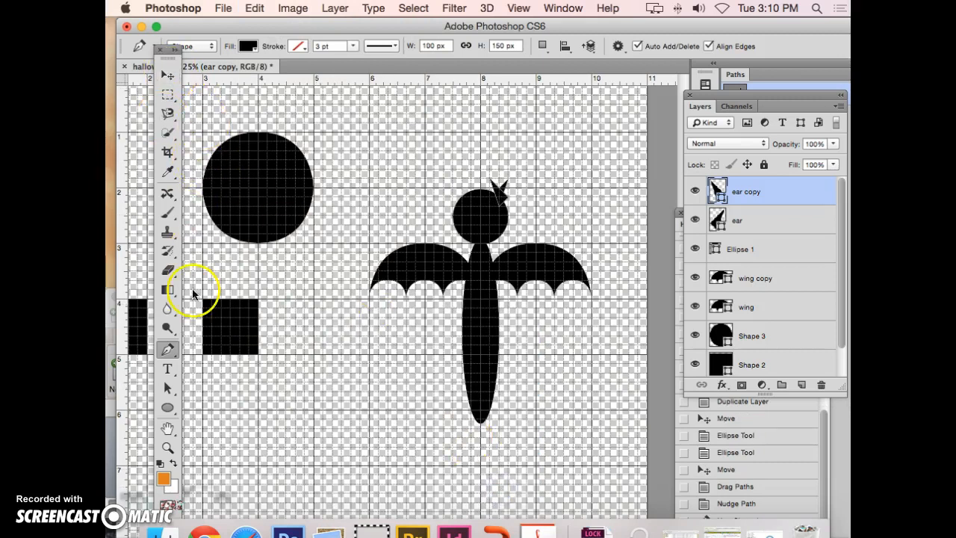
left_click(167, 388)
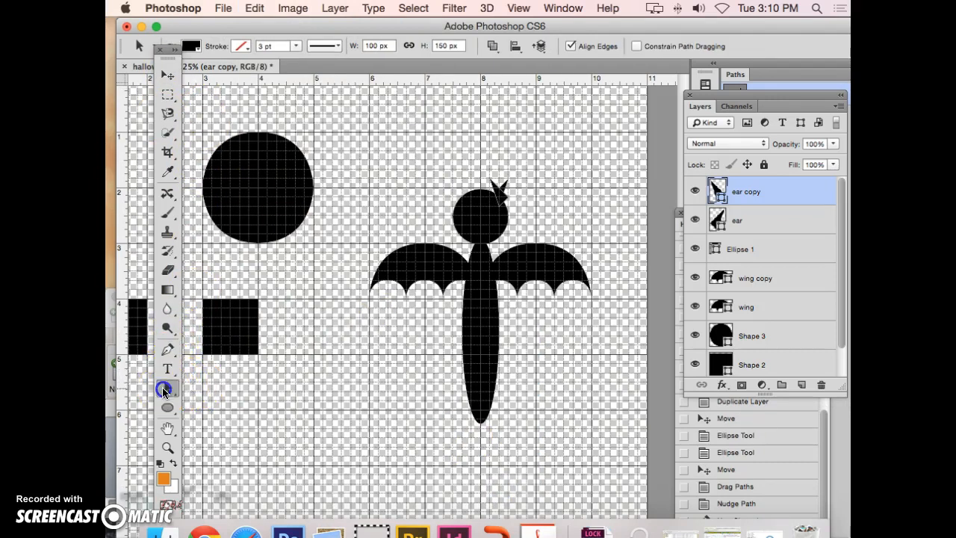
left_click_drag(497, 193, 463, 195)
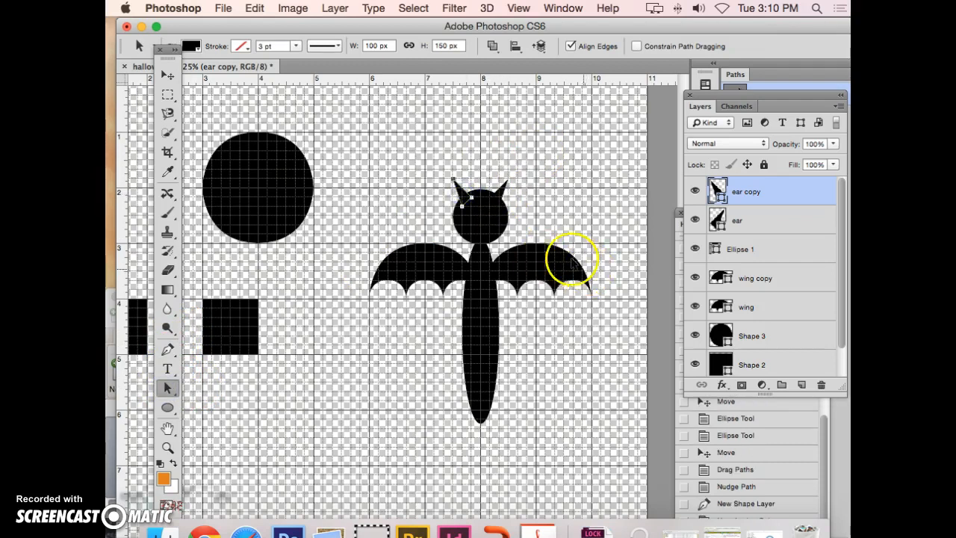
Step: Draw a 50 by 50 px circular eye on the left side of the bat's head with the Ellipse tool
left_click(487, 220)
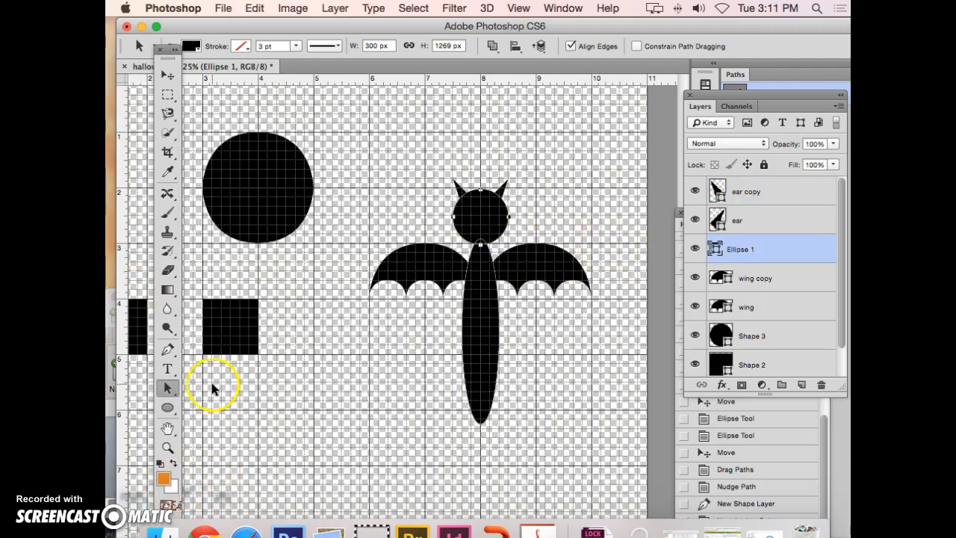
left_click(168, 409)
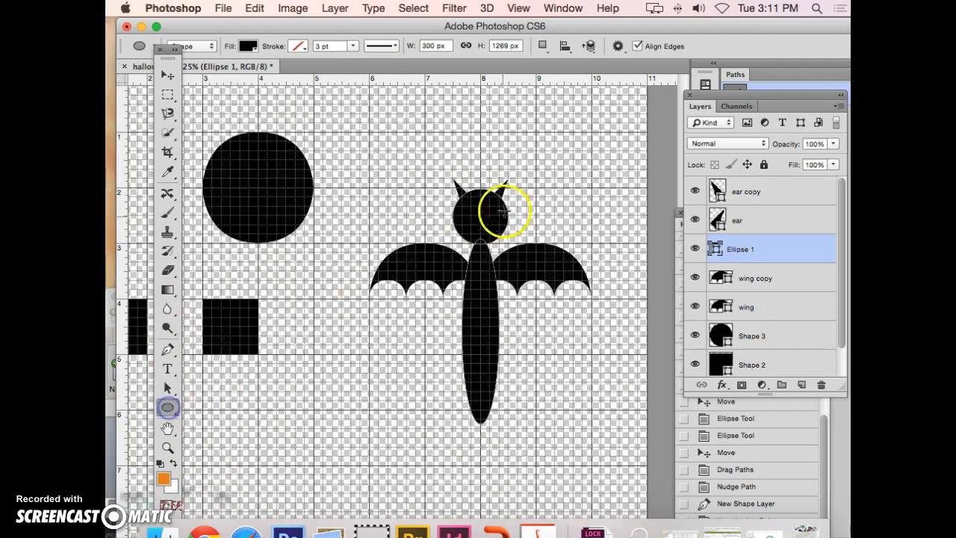
left_click_drag(459, 206, 470, 215)
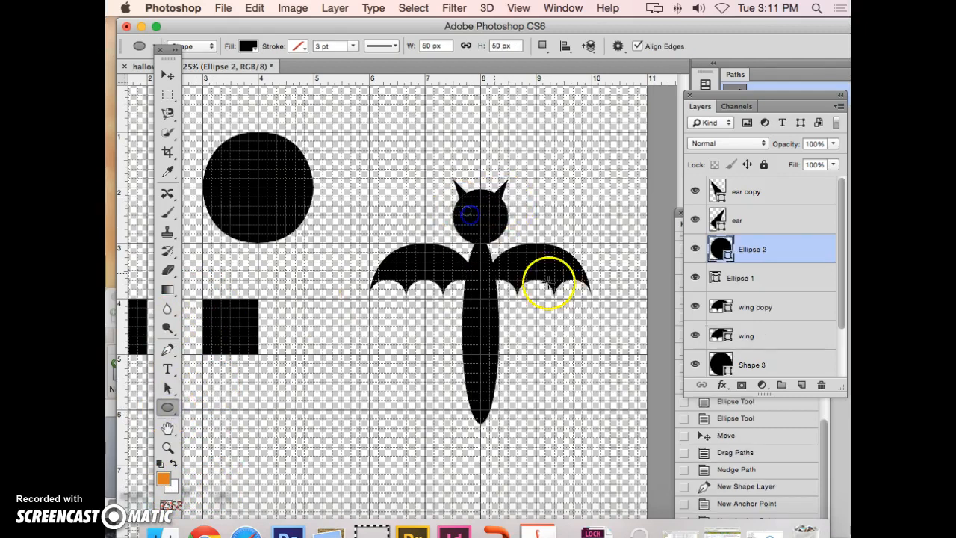
Step: Change the eye circle's fill colour to bright red
double_click(719, 247)
left_click(602, 260)
left_click(795, 232)
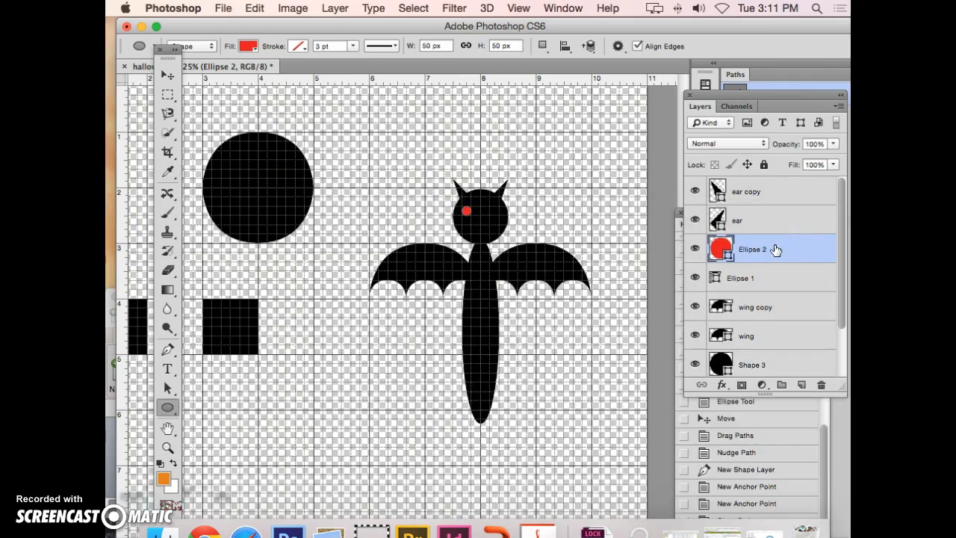
Step: Duplicate the red eye layer and move the copy horizontally to the right side of the head
left_click(838, 107)
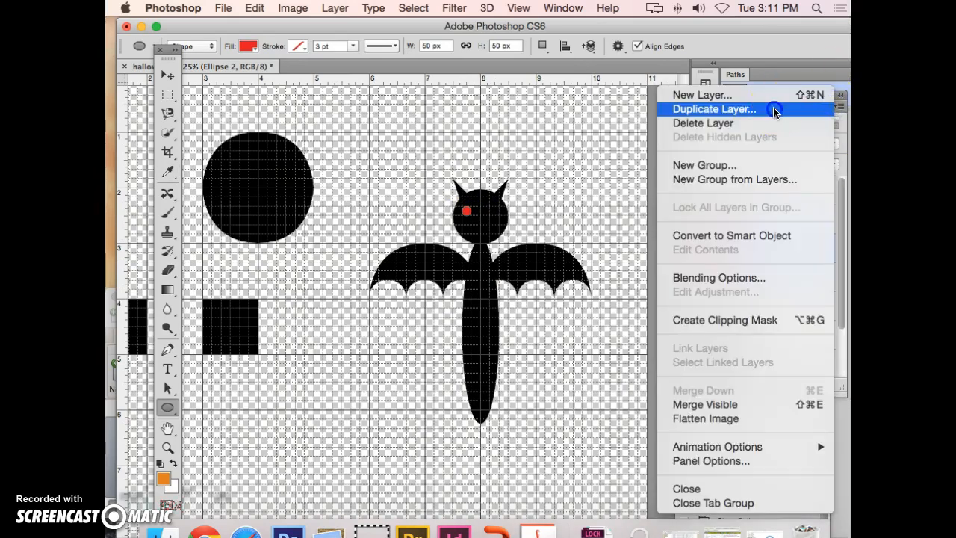
left_click(831, 109)
left_click(793, 317)
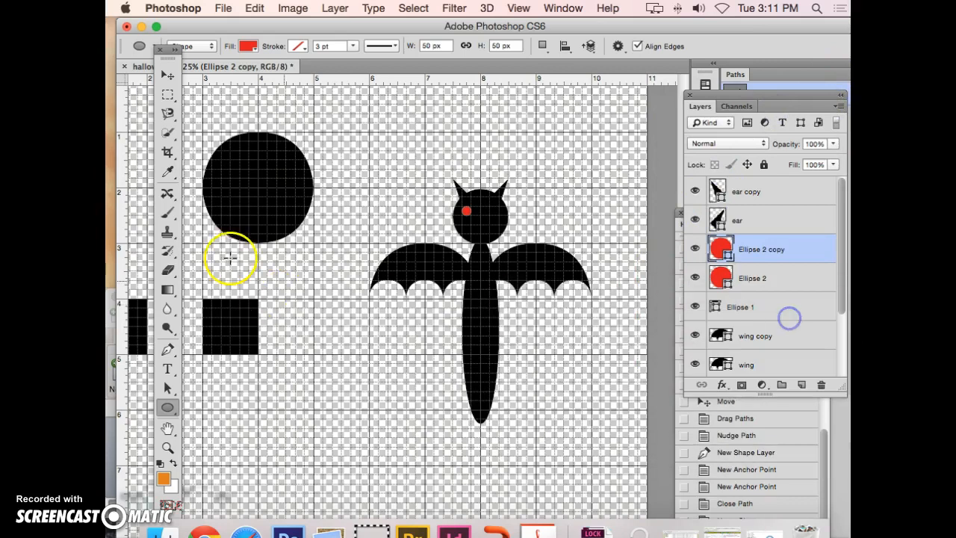
left_click(167, 387)
left_click(467, 211)
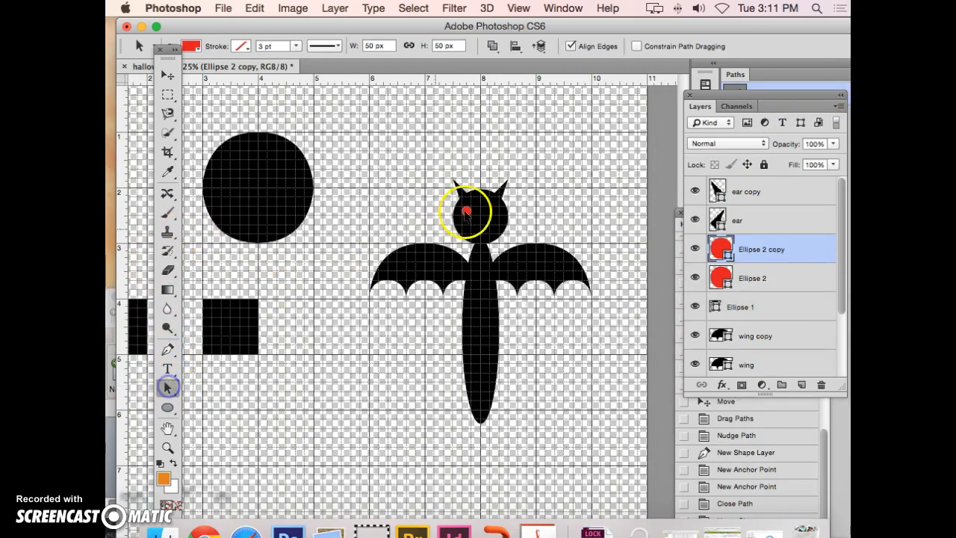
left_click_drag(476, 212, 499, 213)
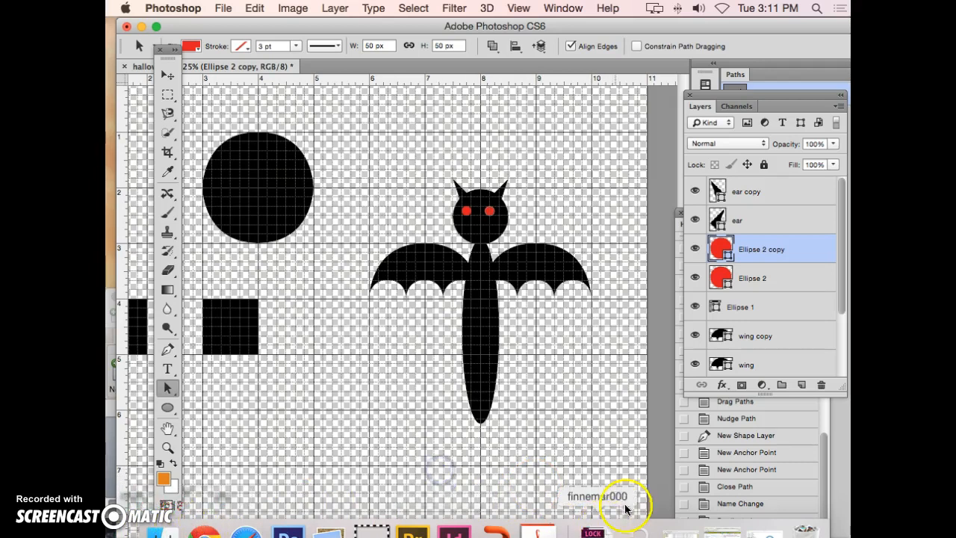
left_click(130, 527)
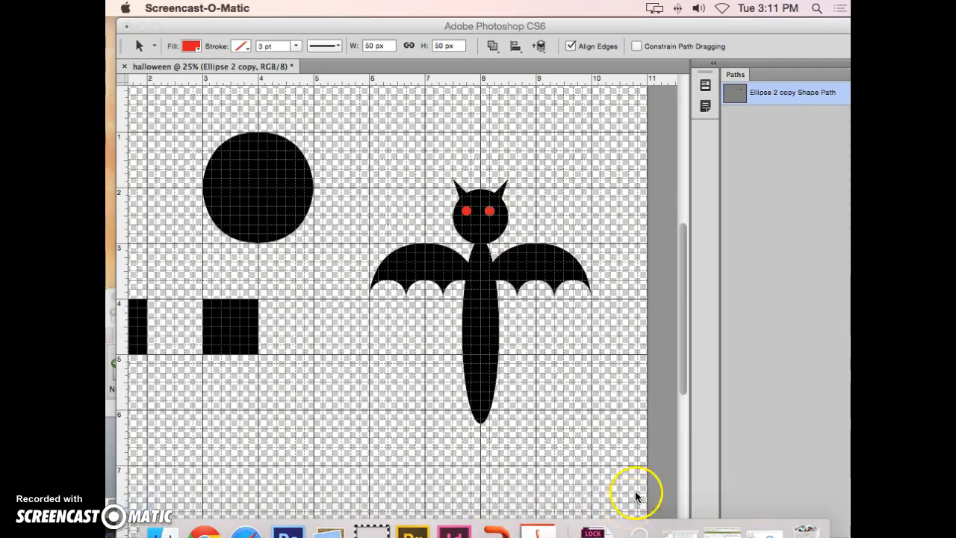
left_click(562, 232)
left_click(405, 278)
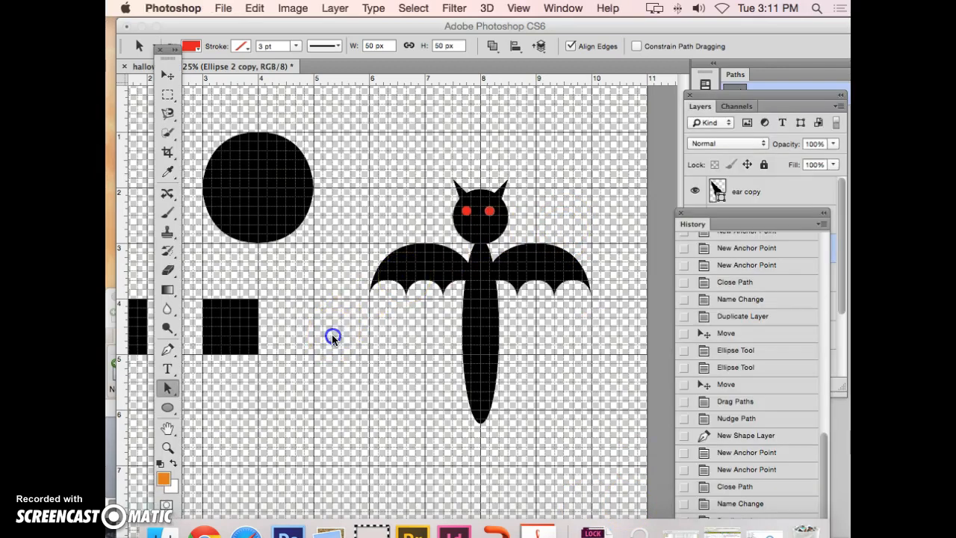
left_click(249, 369)
Step: Draw a flat ellipse of 1050 by 200 px below the black square as a witch hat brim
left_click(169, 412)
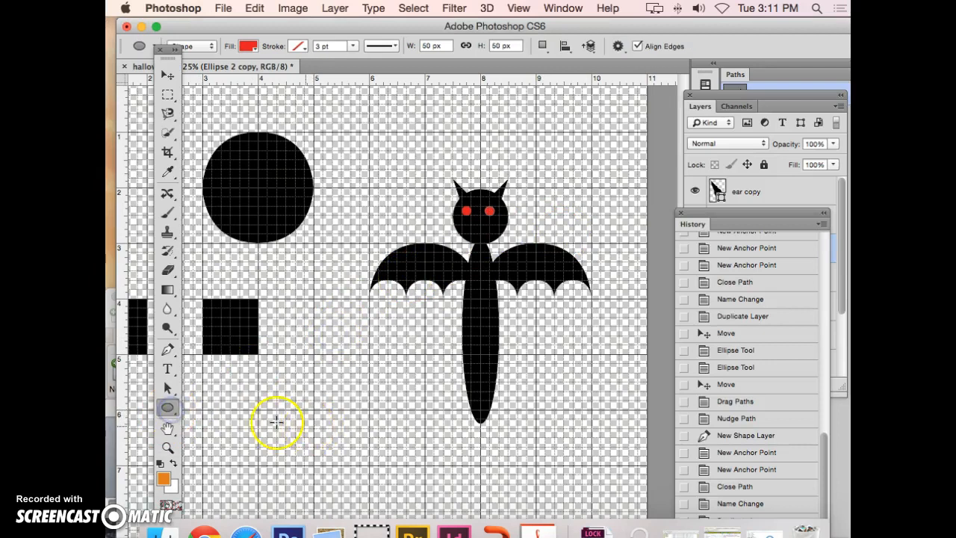
left_click_drag(231, 427, 428, 462)
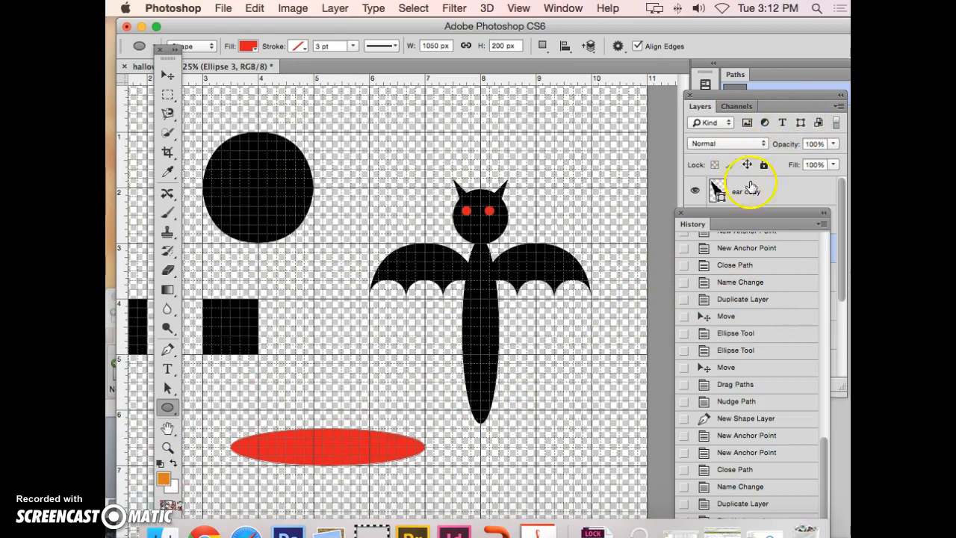
Step: Change the fill colour of the Ellipse 2 layer to near-black 130303
left_click(751, 188)
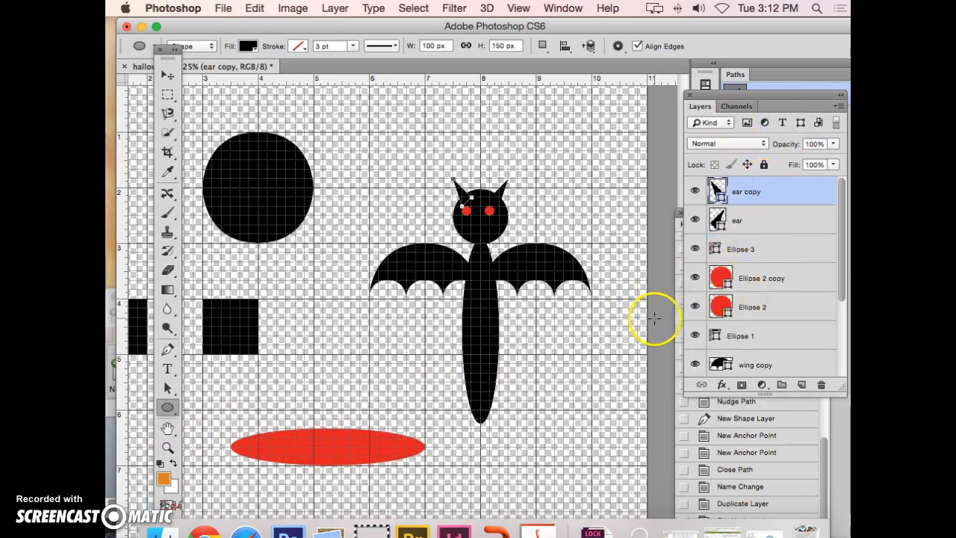
left_click(695, 279)
left_click(695, 278)
scroll(800, 294, "down", 4)
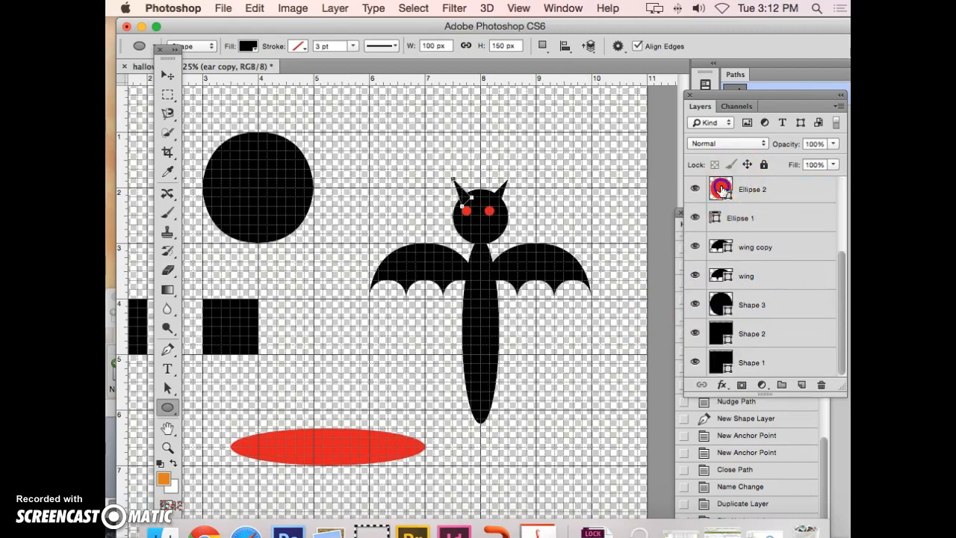
double_click(722, 190)
left_click(596, 418)
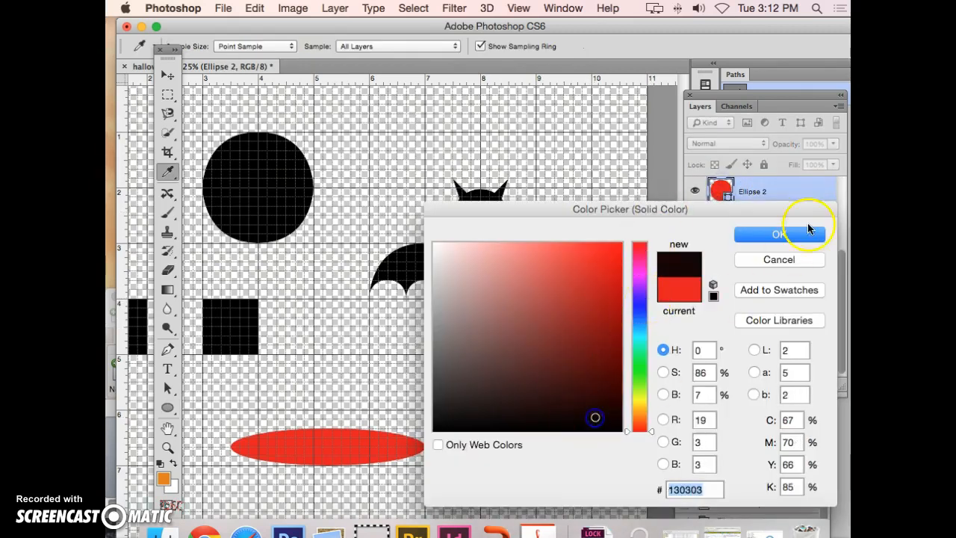
left_click(780, 234)
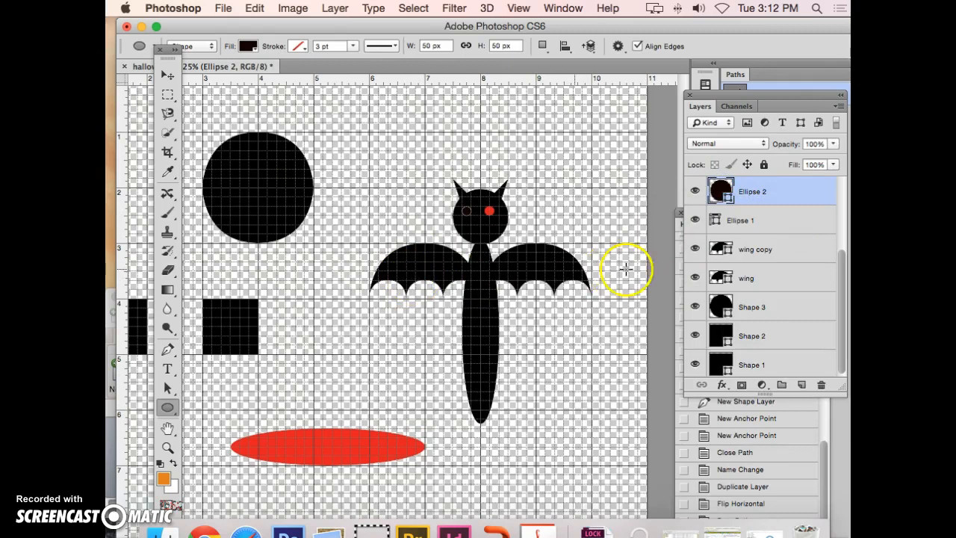
Step: Change the hat brim ellipse's fill colour to black
scroll(773, 230, "up", 4)
double_click(721, 279)
left_click_drag(600, 354, 602, 432)
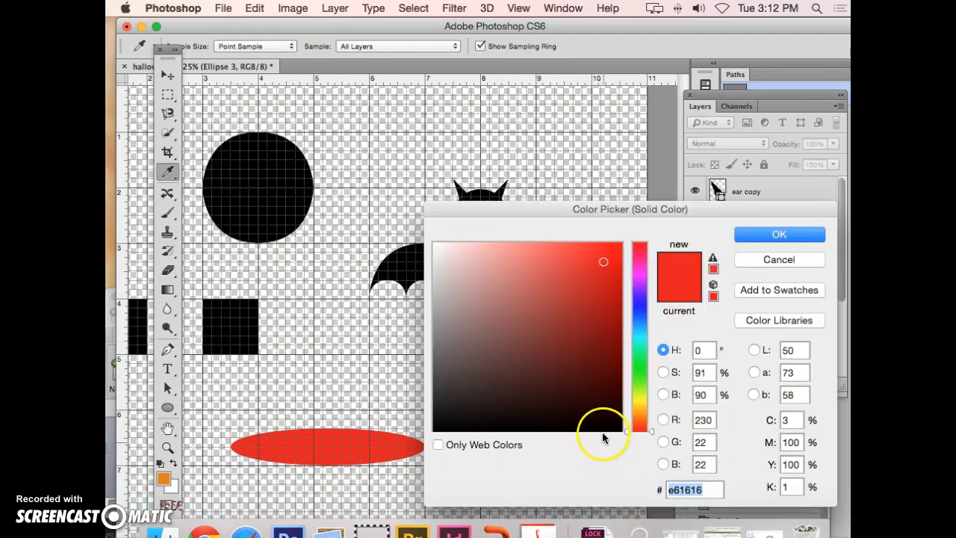
left_click(782, 235)
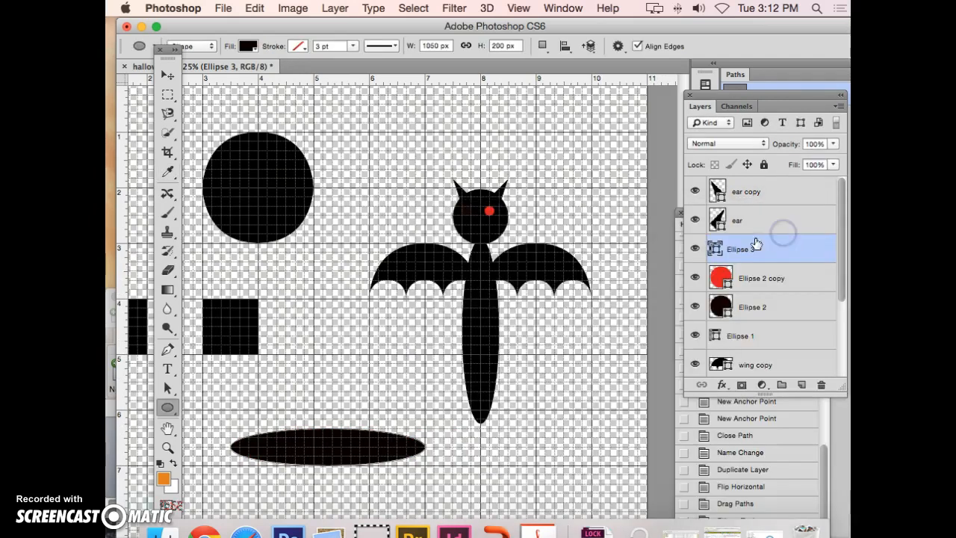
Step: Draw a pointed hat cone, 400 px wide and about 967 px high, with a curved base on the brim using the Pen tool
left_click(166, 353)
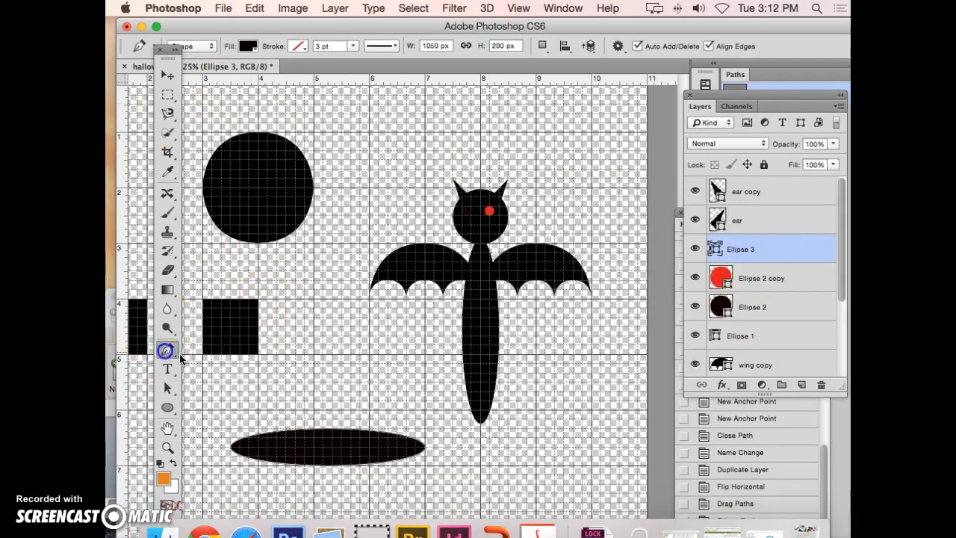
left_click(295, 438)
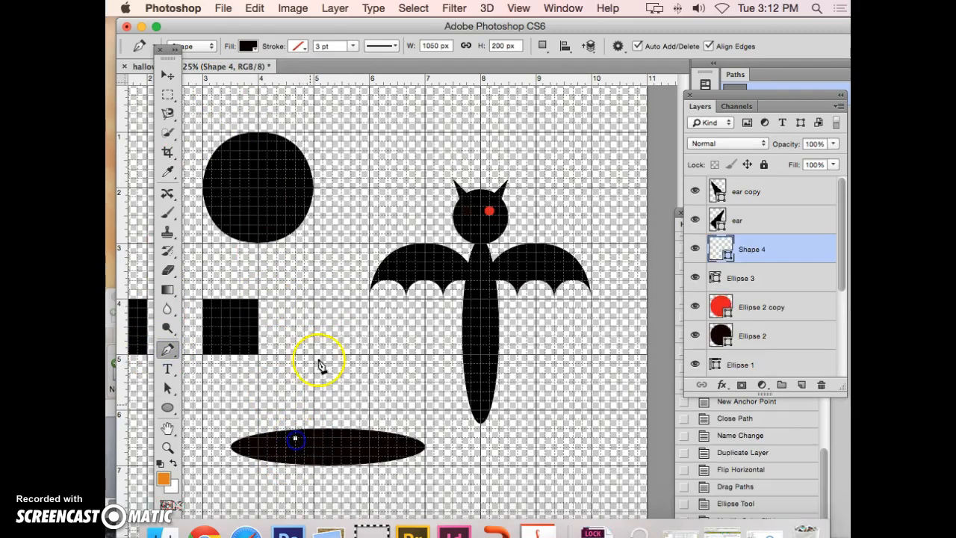
left_click(314, 272)
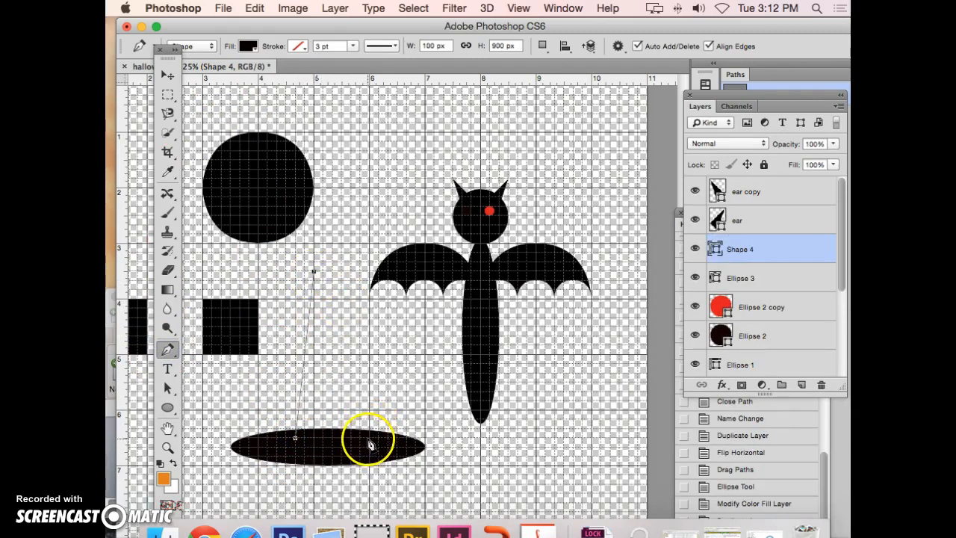
left_click(369, 438)
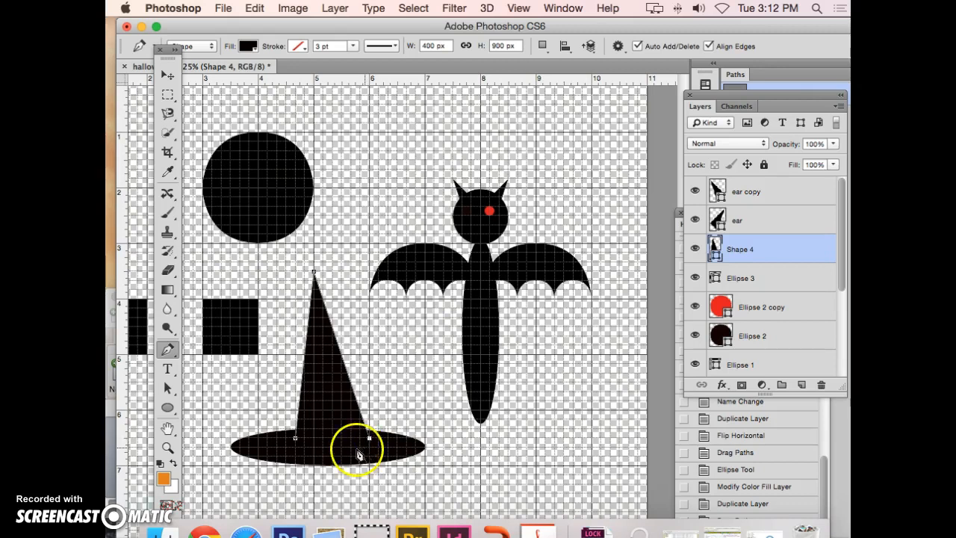
left_click(296, 440)
left_click_drag(286, 436, 266, 407)
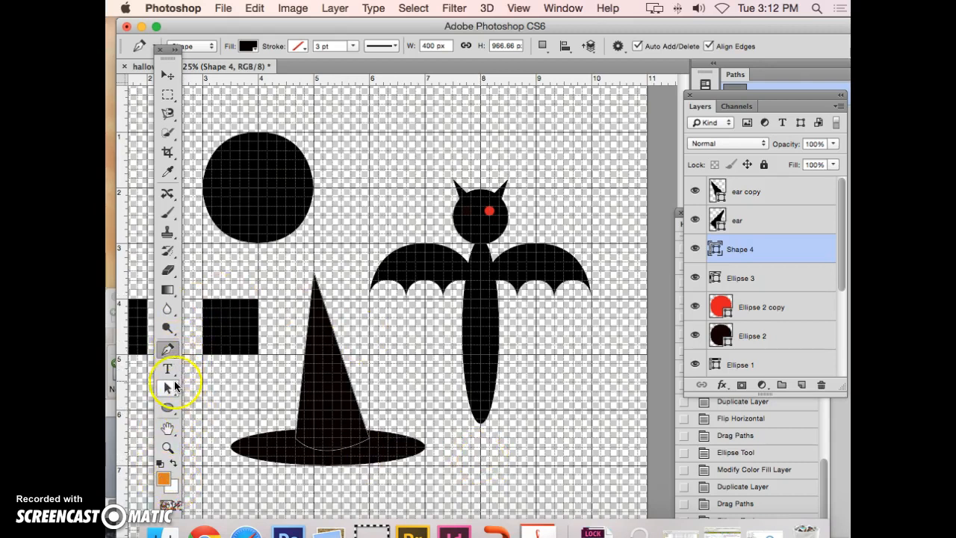
Step: Start a hat band shape with a curved lower edge, 400 px wide, across the cone's base from left to right
left_click(297, 428)
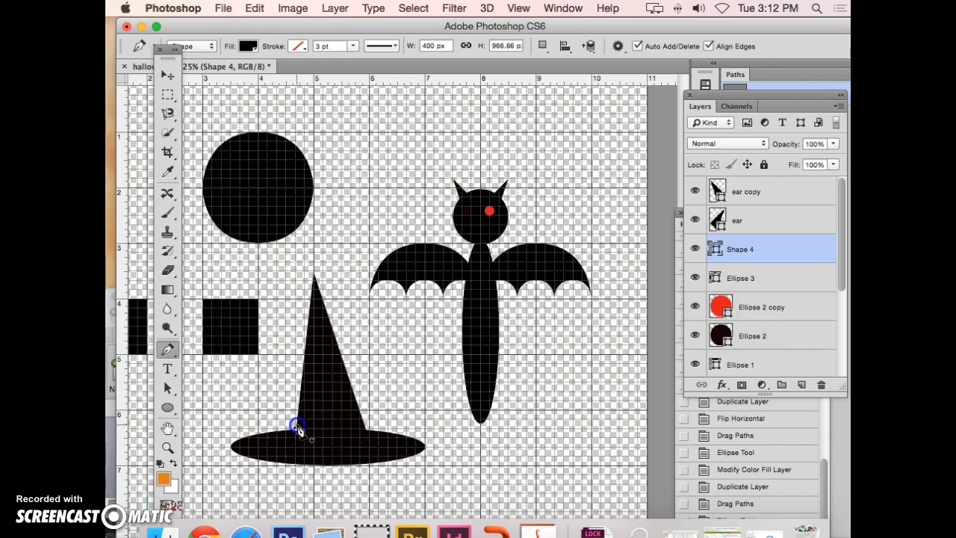
left_click(364, 428)
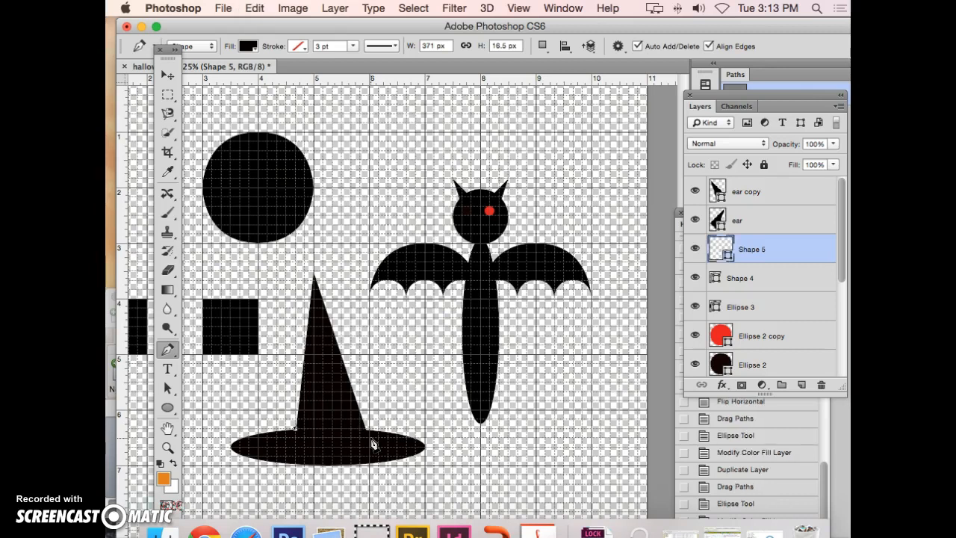
scroll(373, 444, "right", 2)
left_click(329, 431)
left_click_drag(329, 432, 389, 402)
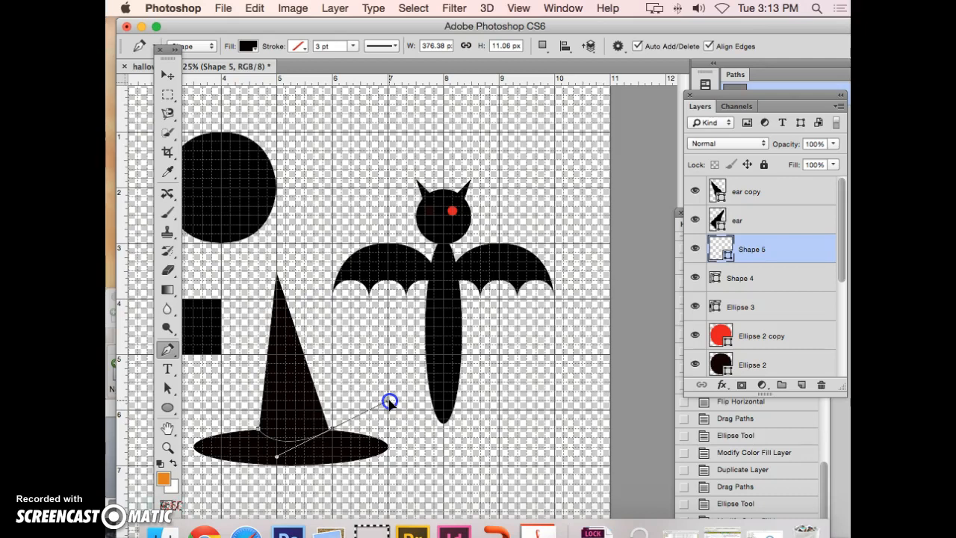
left_click_drag(390, 402, 390, 401)
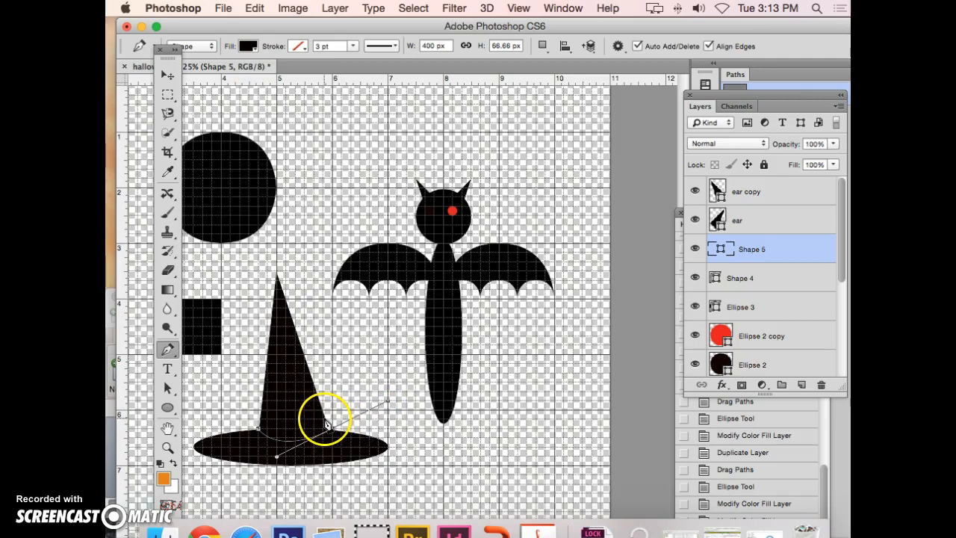
Step: Remove the outgoing curve handle at the band's right corner and add a short straight side up along the cone's edge
left_click_drag(326, 423, 361, 419)
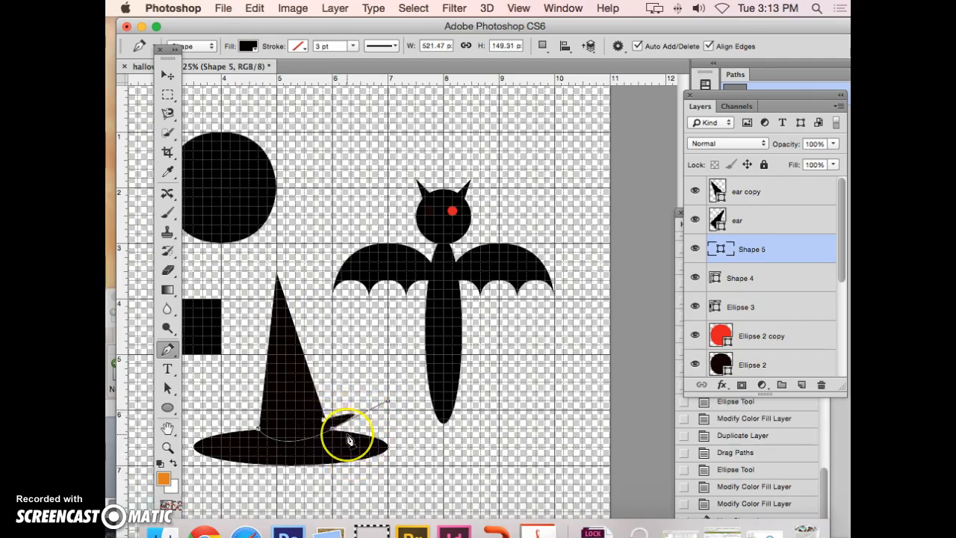
key("super+z")
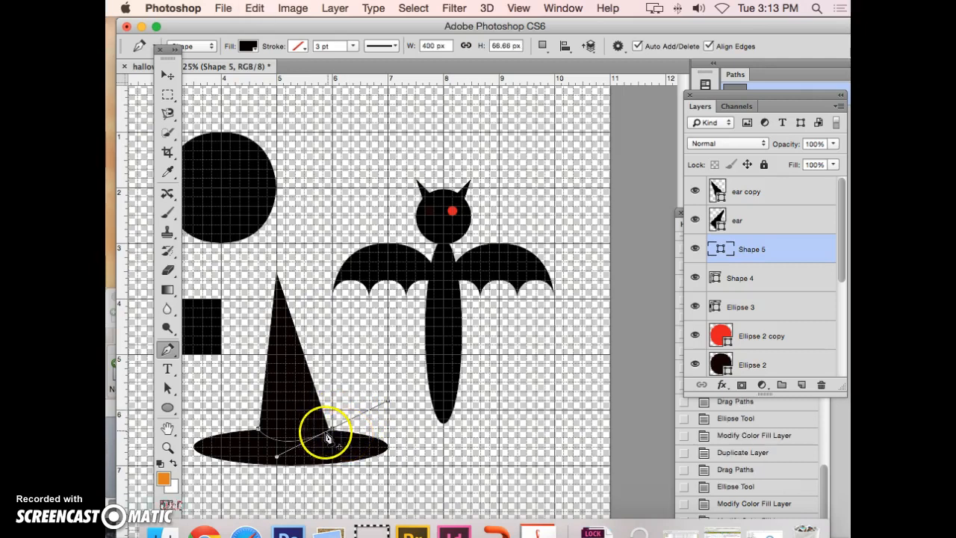
left_click_drag(276, 456, 313, 431)
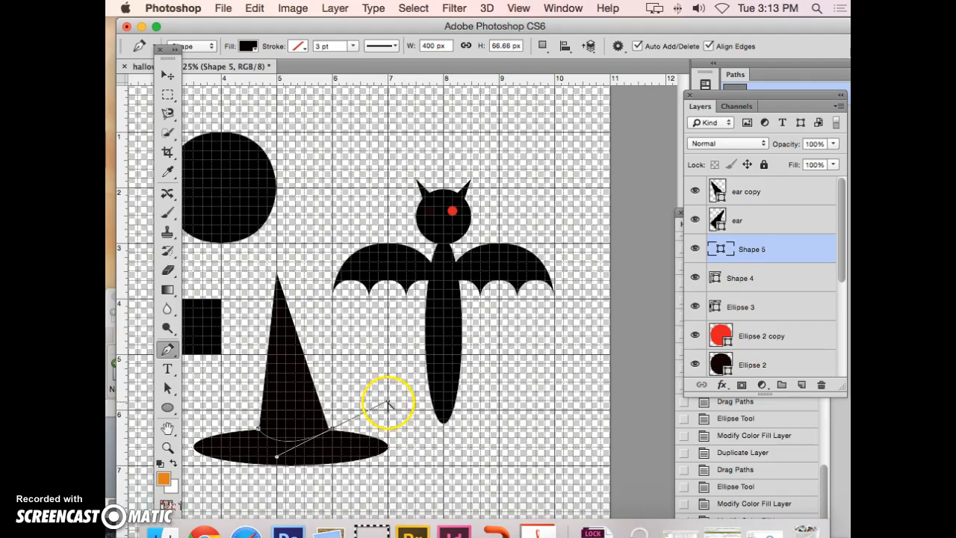
left_click_drag(389, 401, 332, 428)
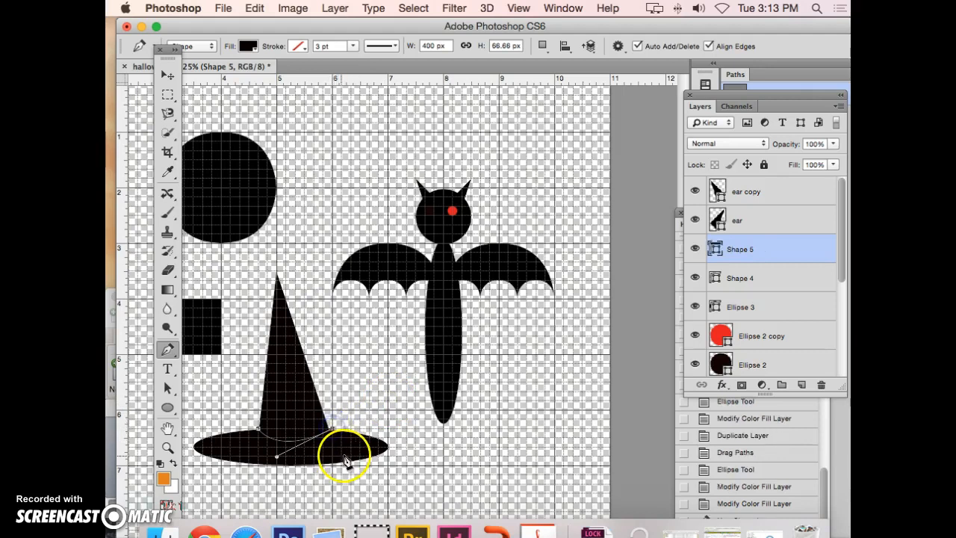
left_click(325, 421)
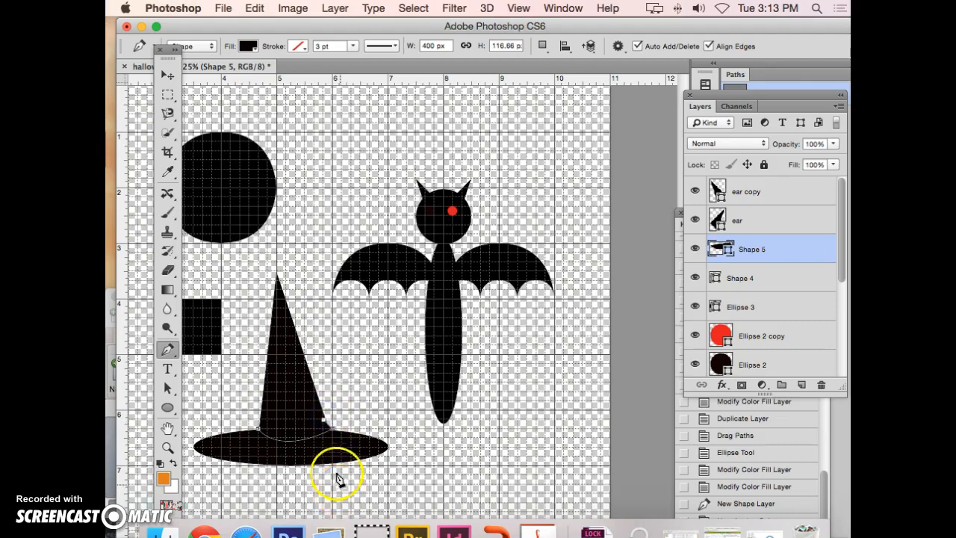
Step: Curve the band's upper edge back to the cone's left side and close the shape with a straight left side, 400 by 116.66 px overall
left_click(260, 420)
left_click_drag(258, 421, 222, 402)
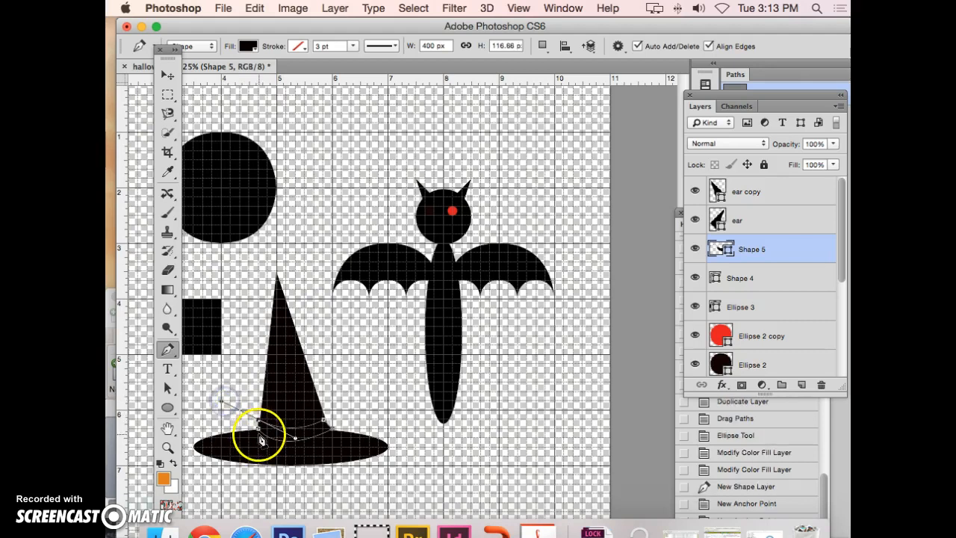
left_click(258, 432)
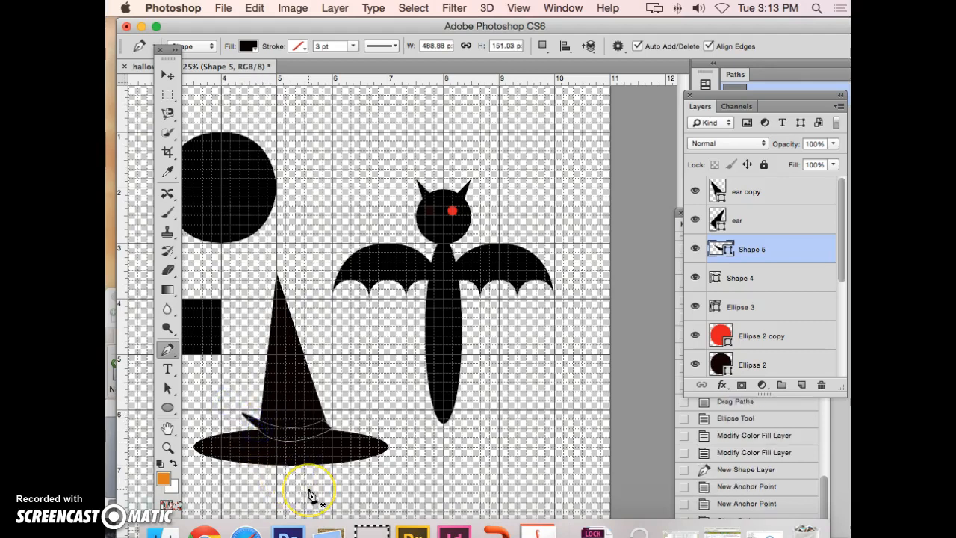
key("super+z")
mouse_move(257, 427)
left_mouse_down()
mouse_move(271, 421)
mouse_move(221, 402)
mouse_move(258, 425)
left_mouse_up()
left_click(258, 427)
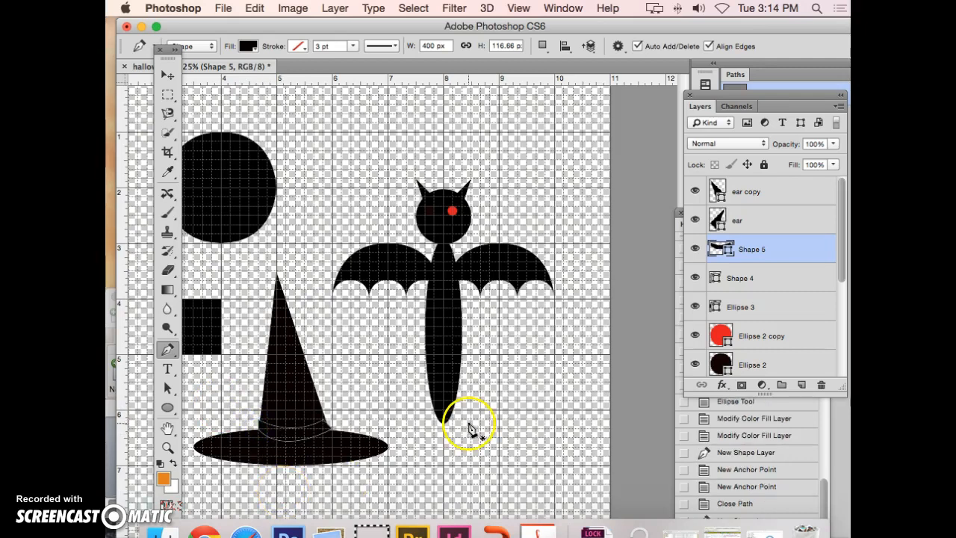
Step: Change the hat band's fill to dark grey-brown #594848
double_click(721, 249)
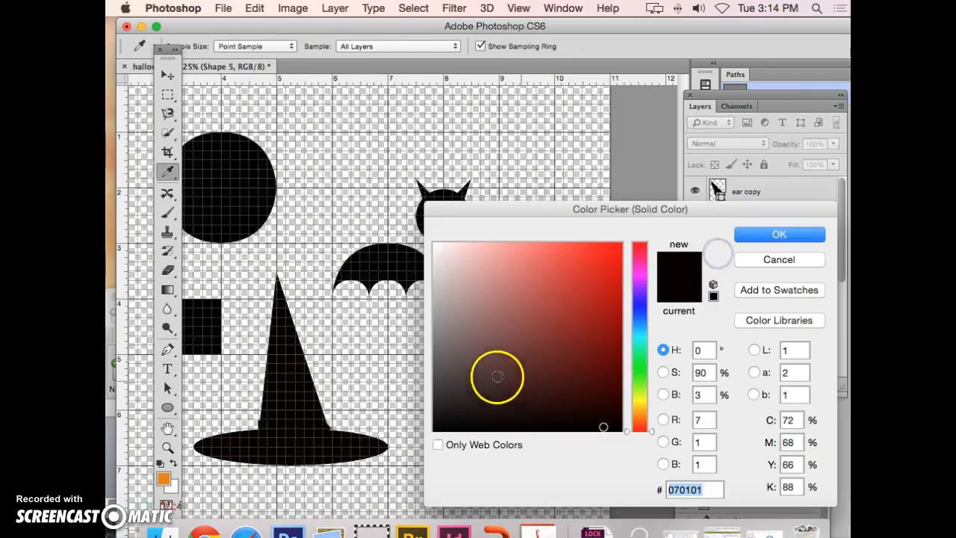
left_click(468, 348)
left_click_drag(455, 326, 470, 365)
left_click(779, 235)
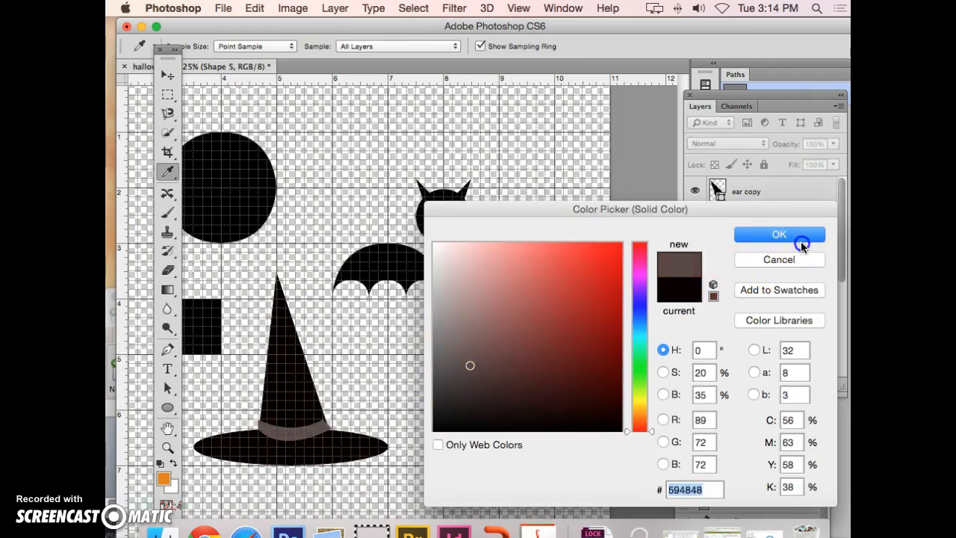
left_click_drag(508, 207, 672, 143)
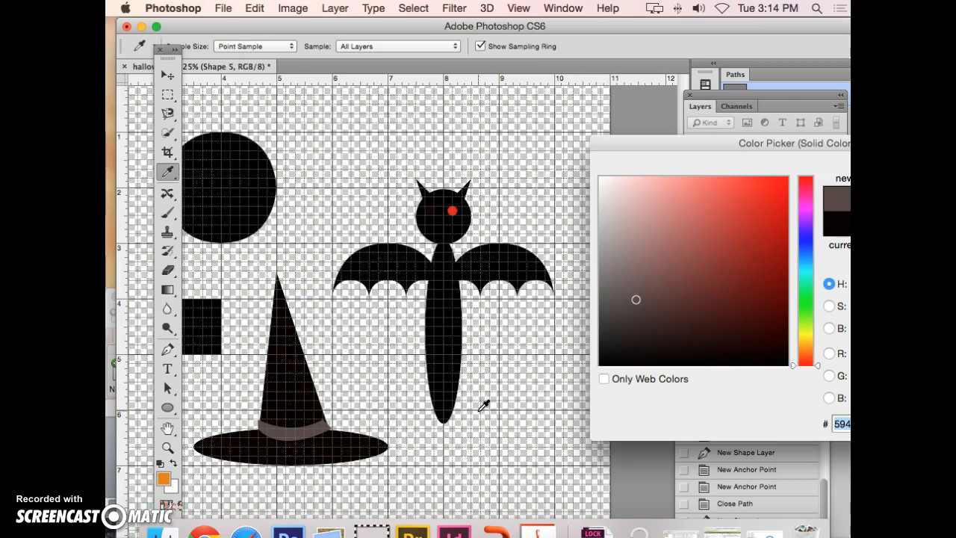
scroll(363, 203, "up", 4)
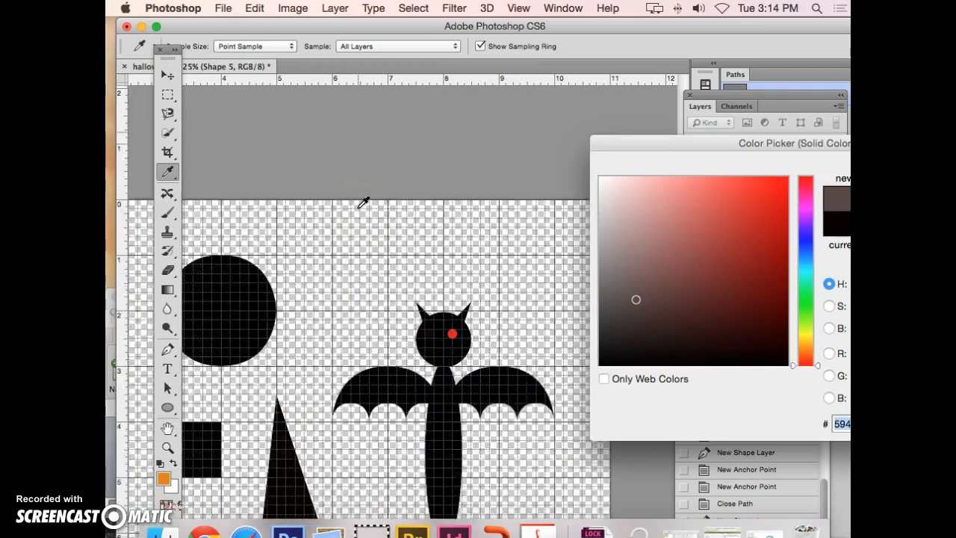
scroll(363, 203, "down", 4)
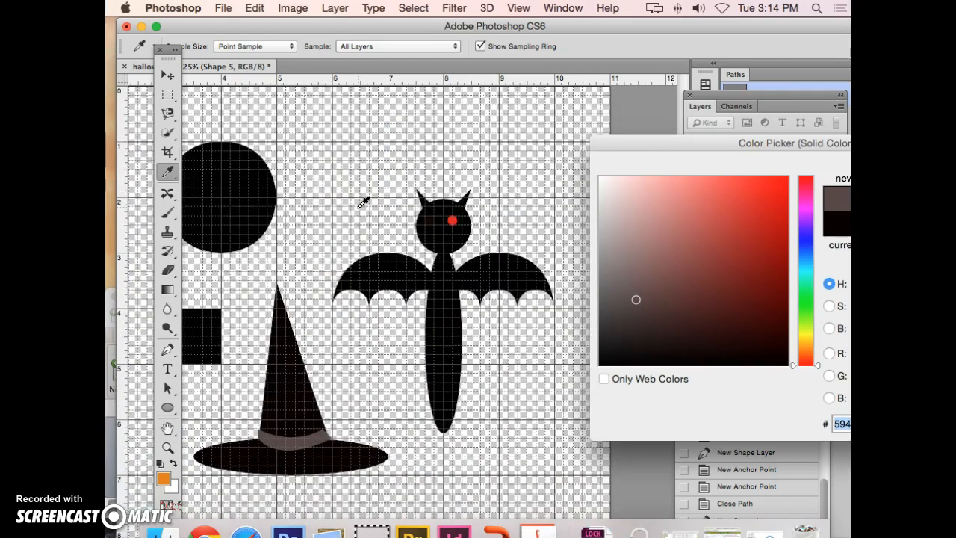
left_click(169, 355)
left_click(566, 138)
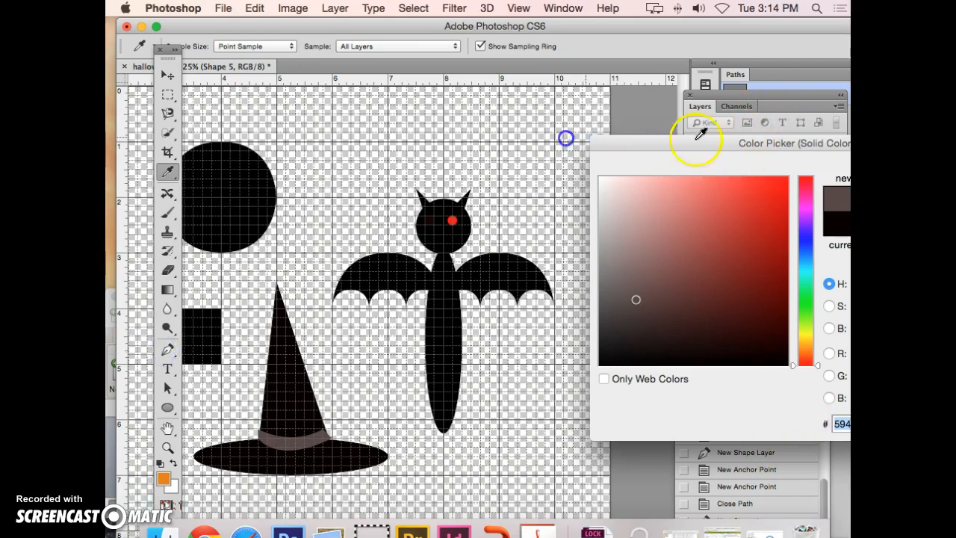
left_click_drag(701, 136, 527, 133)
left_click(740, 159)
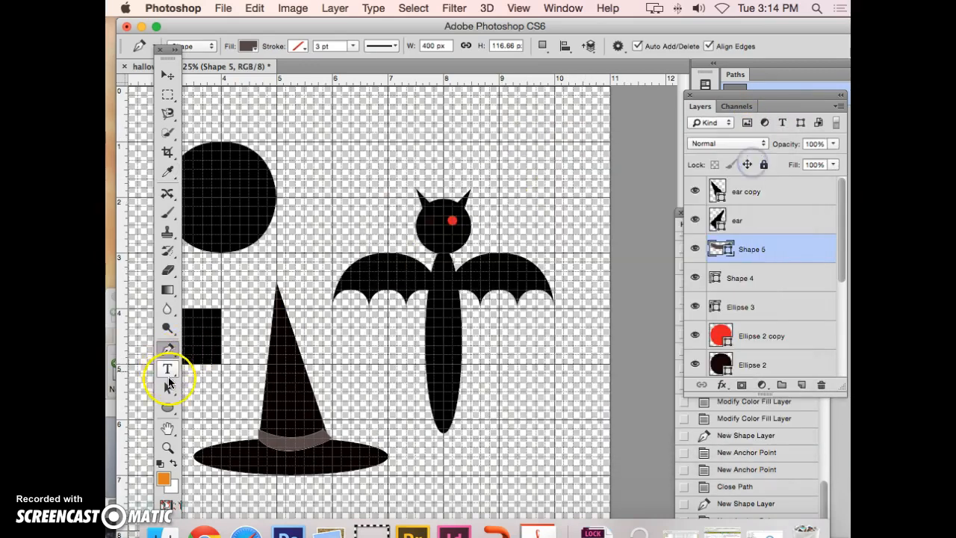
Step: Switch to the Freeform Pen tool and swap the foreground and background colours so white is in front
left_click_drag(164, 352, 227, 366)
scroll(363, 376, "left", 5)
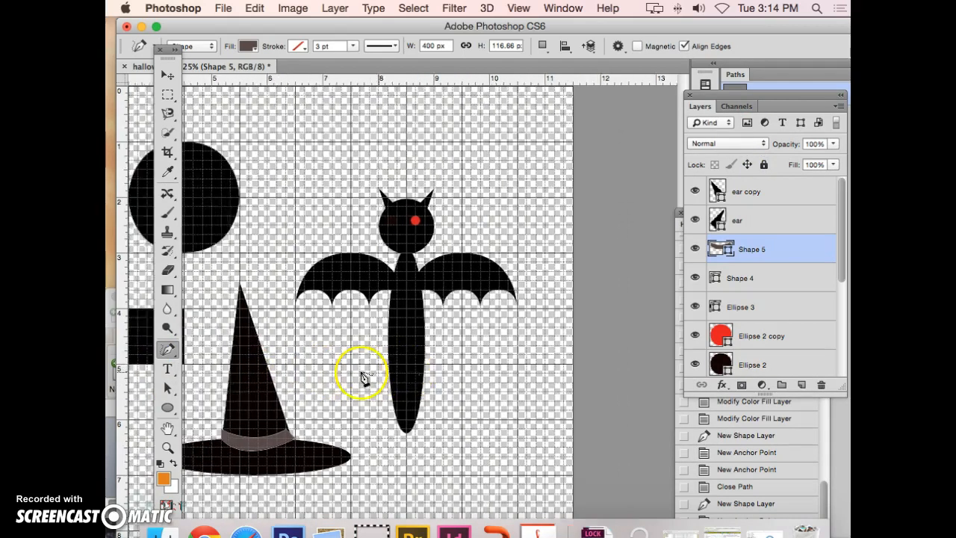
scroll(346, 373, "left", 3)
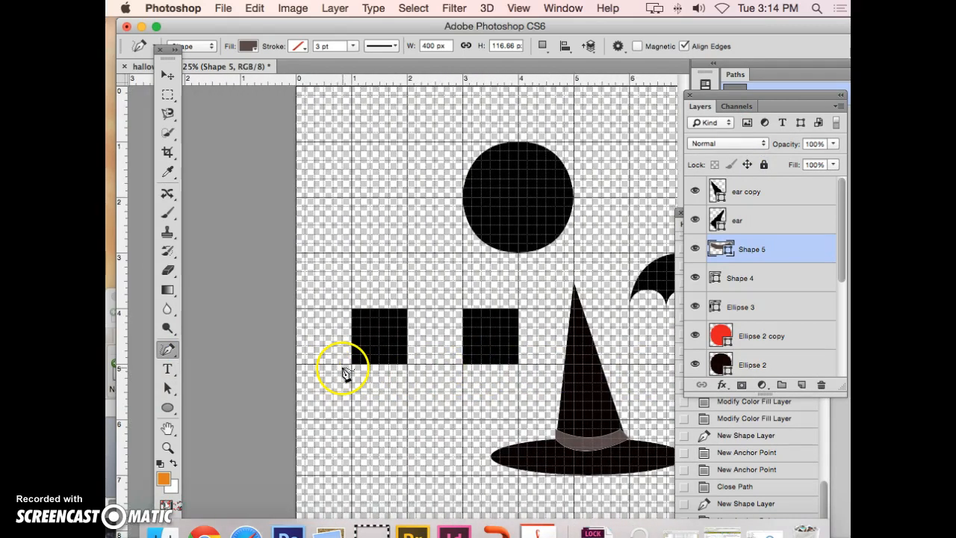
left_click(164, 477)
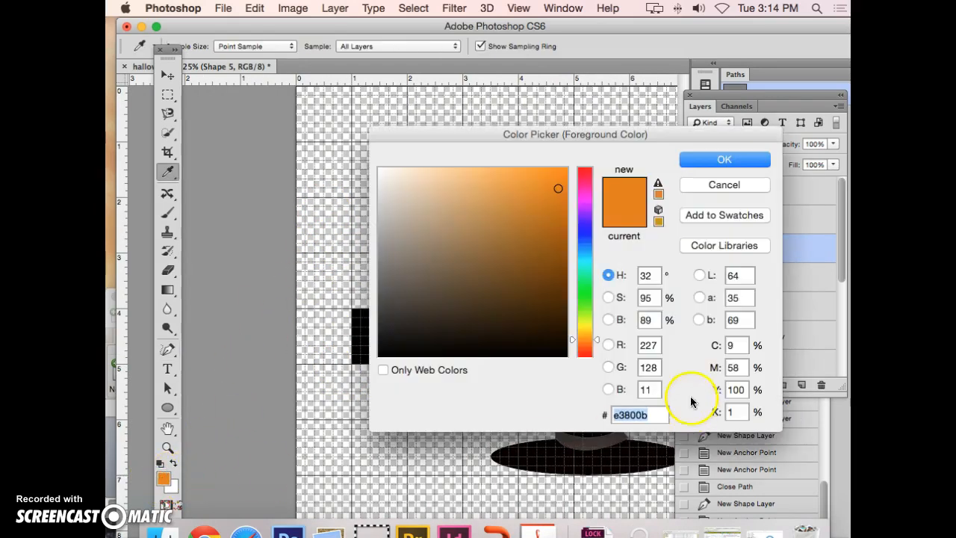
left_click(724, 160)
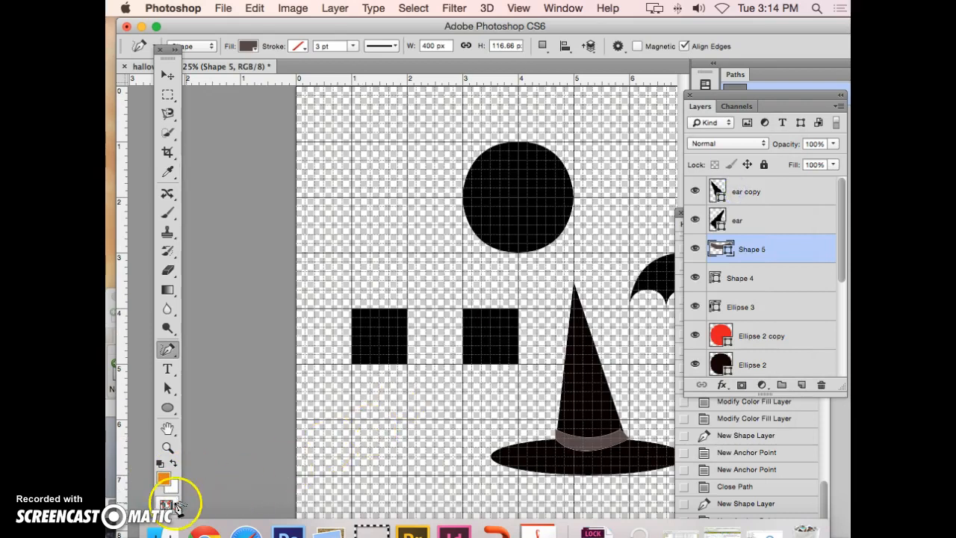
left_click(173, 464)
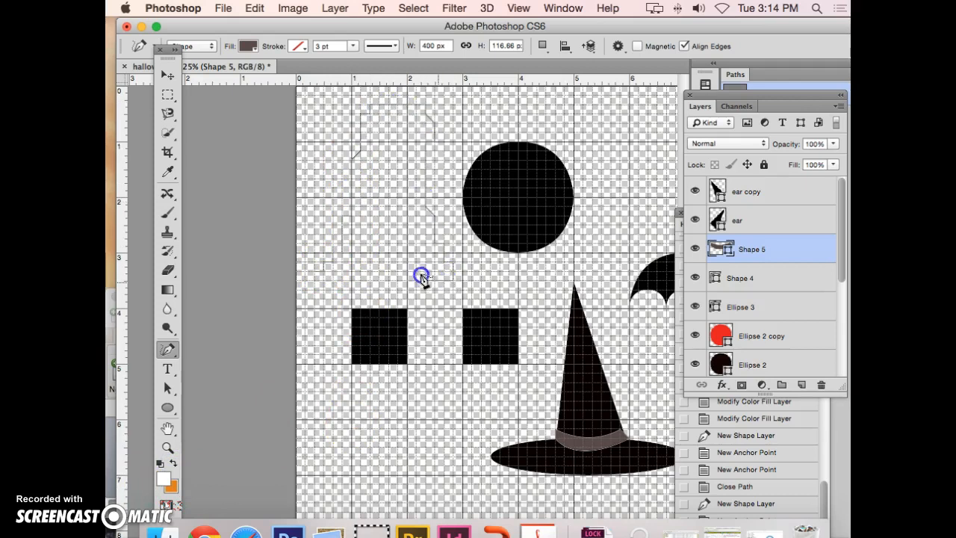
Step: Draw a freehand ghost outline about 800 by 1002 px beside the large black circle and fill it with near-white #fffdfd
left_click(309, 261)
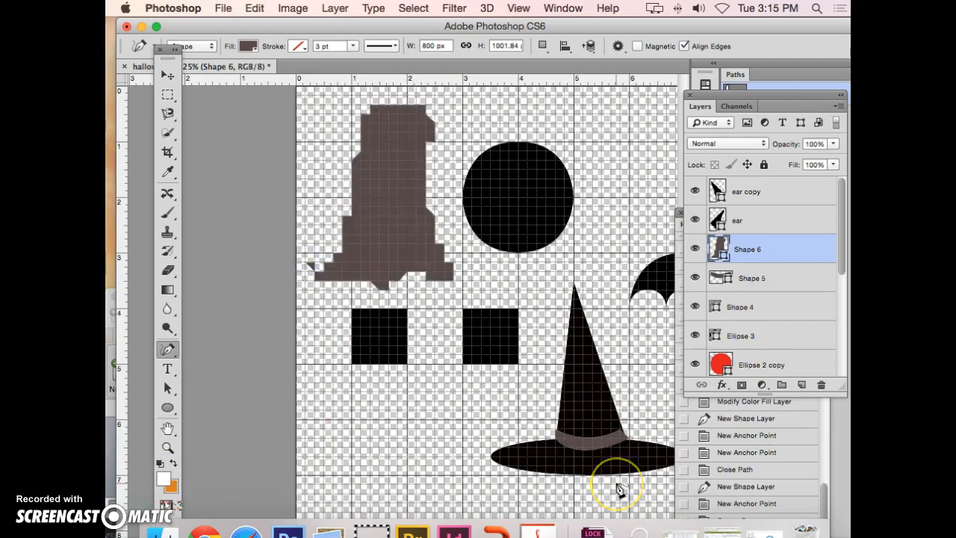
left_click(595, 475)
left_click(720, 252)
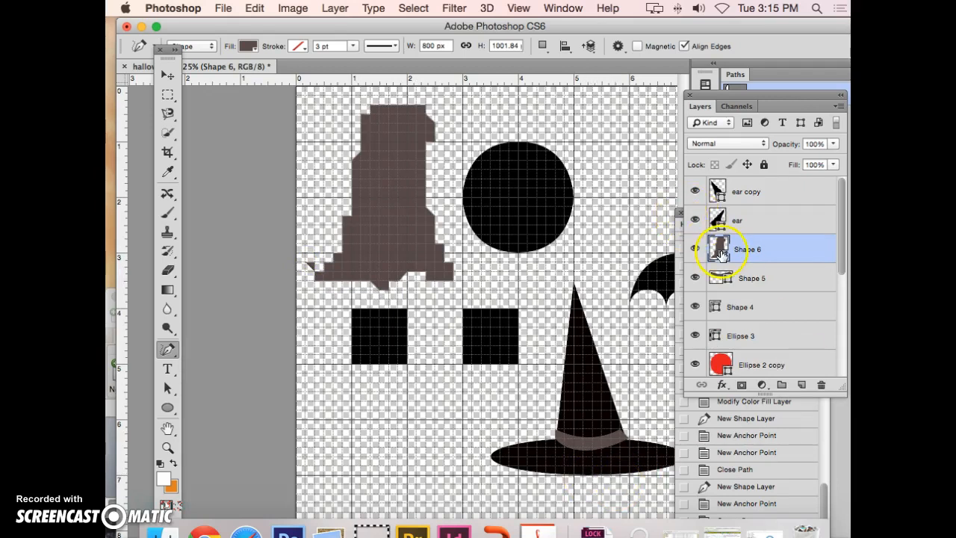
left_click(718, 244)
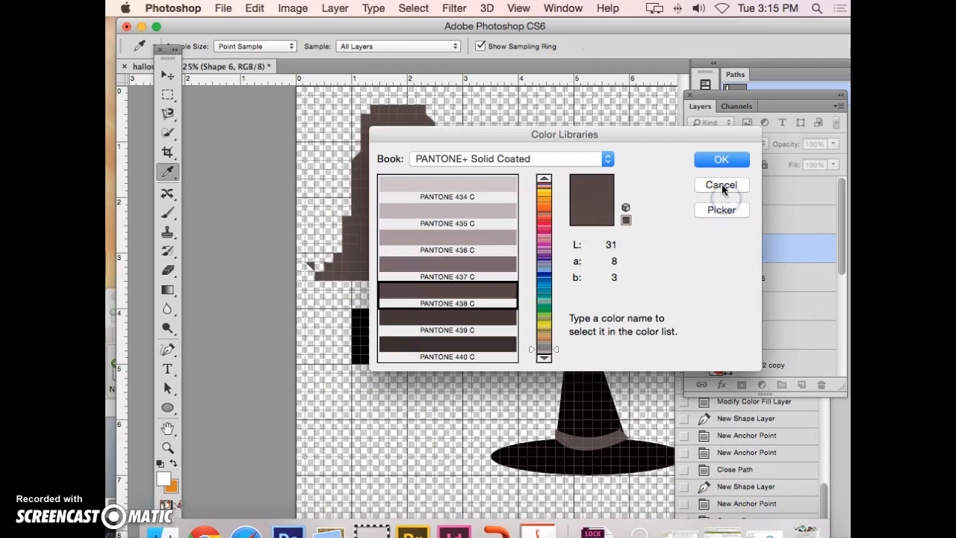
left_click(722, 186)
double_click(722, 252)
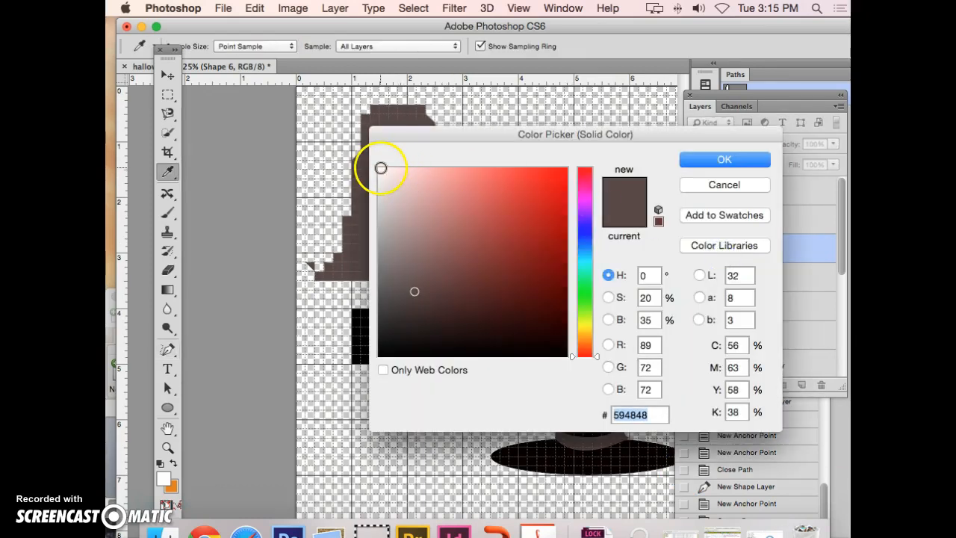
left_click(380, 168)
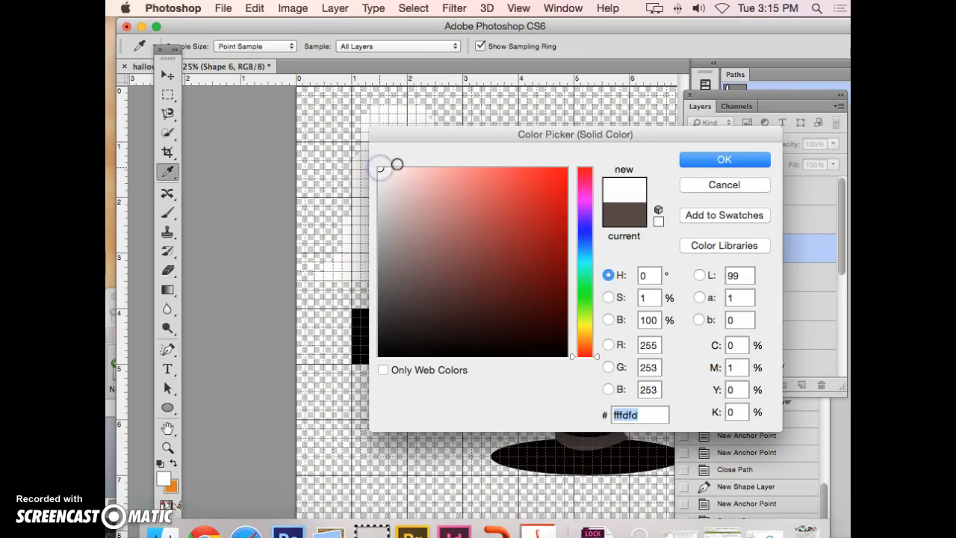
left_click(717, 160)
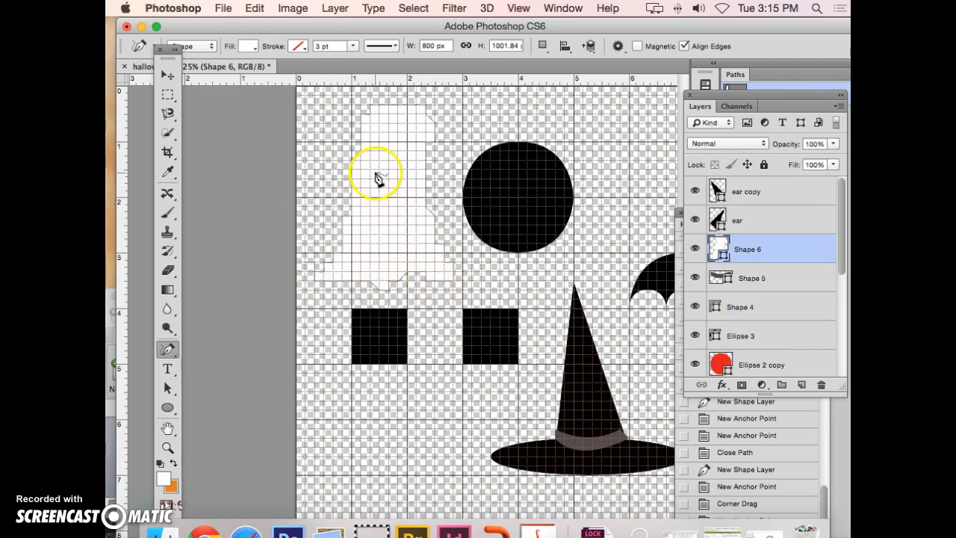
Step: Hide the document grid
left_click(520, 8)
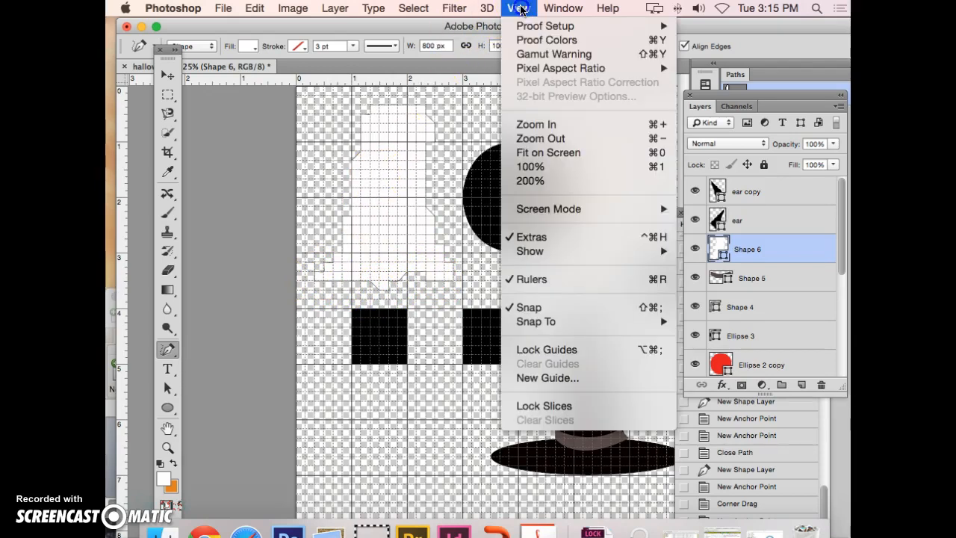
mouse_move(529, 251)
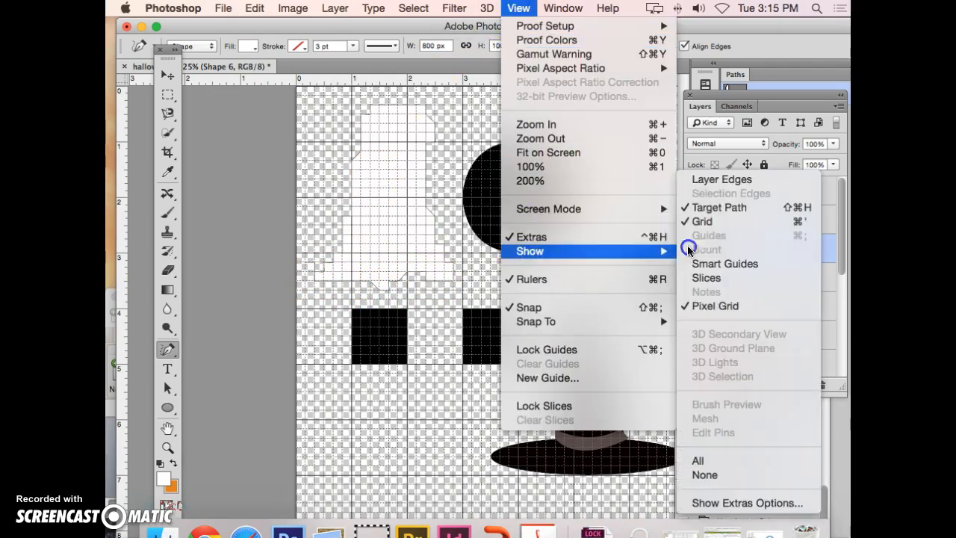
left_click(716, 226)
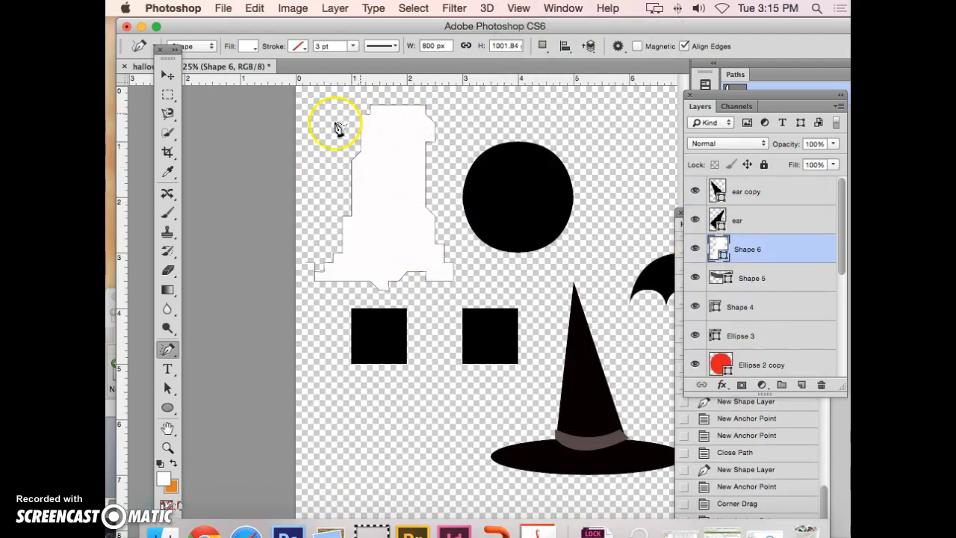
Step: Undo the ghost's white fill and delete the jagged ghost shape layer
key("super+z")
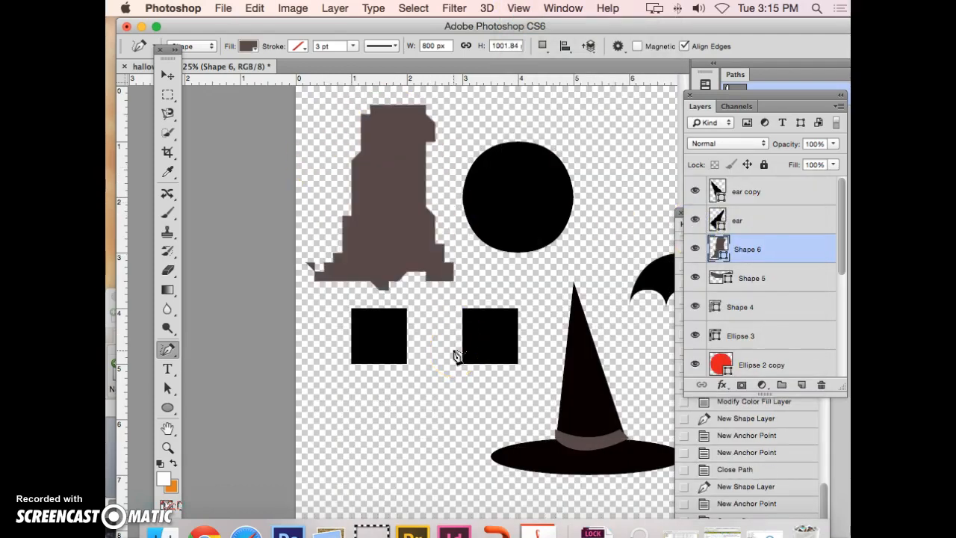
key("super+z")
key("super+z")
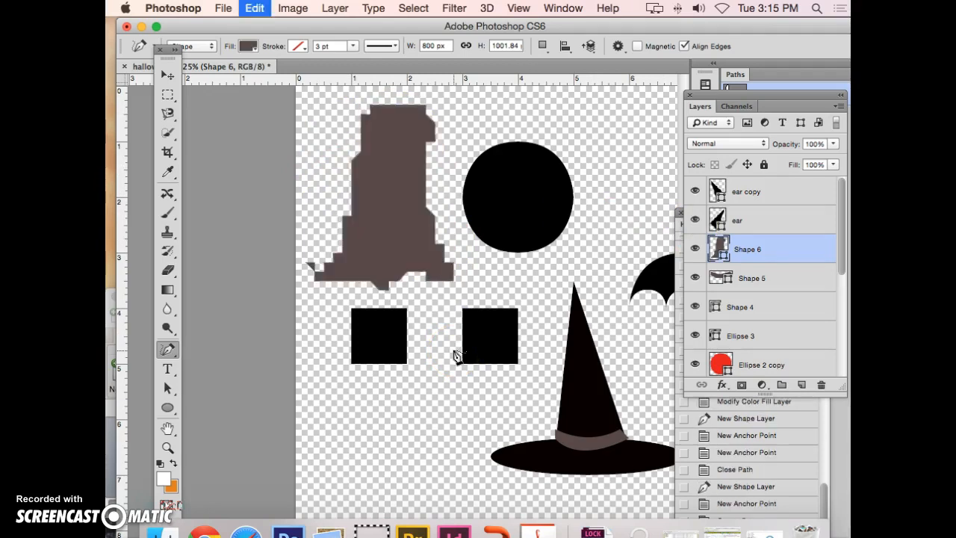
key("super+z")
left_click_drag(782, 249, 821, 385)
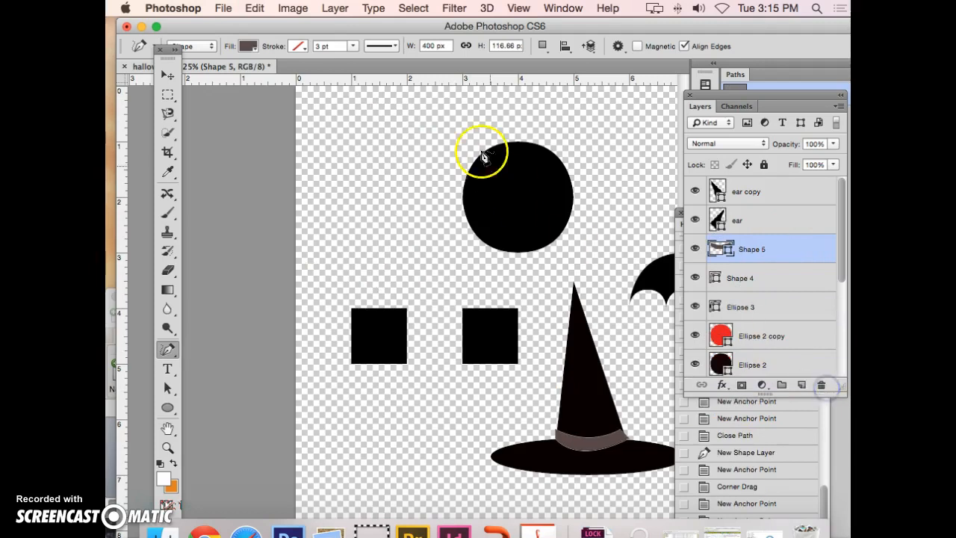
Step: Draw a smooth freehand ghost with a wavy hem, about 665 by 919 px, beside the large circle and fill it white
mouse_move(322, 269)
left_mouse_down()
mouse_move(357, 140)
mouse_move(385, 118)
mouse_move(417, 123)
mouse_move(417, 211)
mouse_move(441, 258)
mouse_move(438, 278)
mouse_move(375, 287)
mouse_move(363, 275)
mouse_move(322, 271)
left_mouse_up()
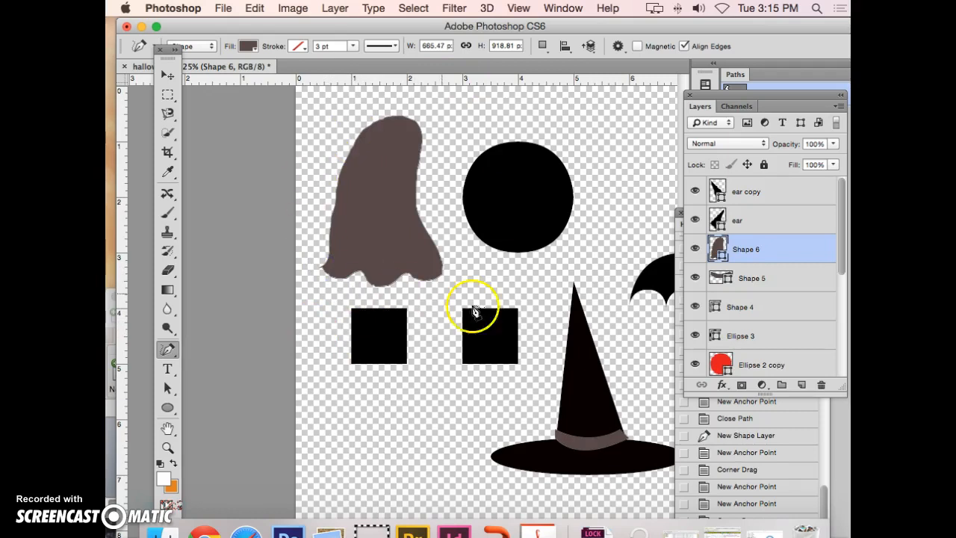
double_click(719, 249)
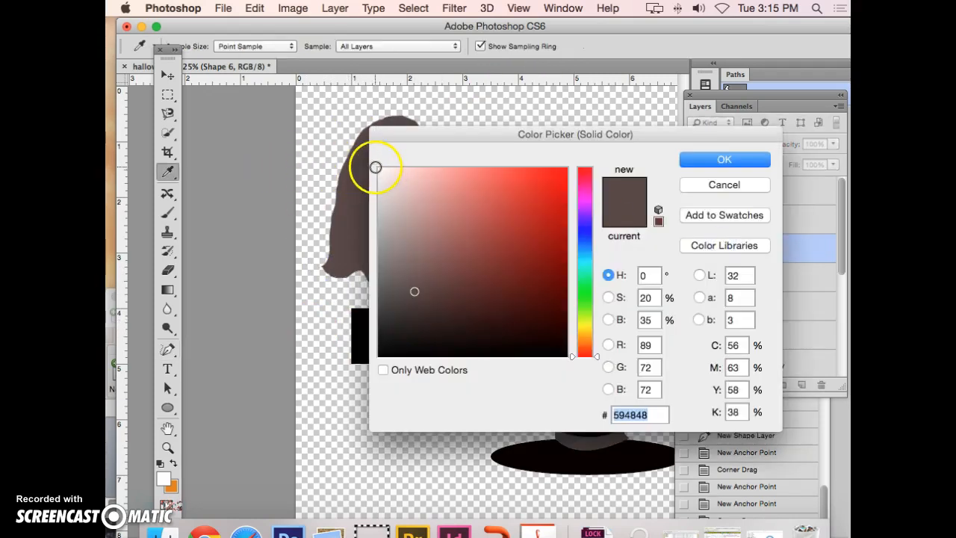
left_click(379, 170)
left_click(721, 158)
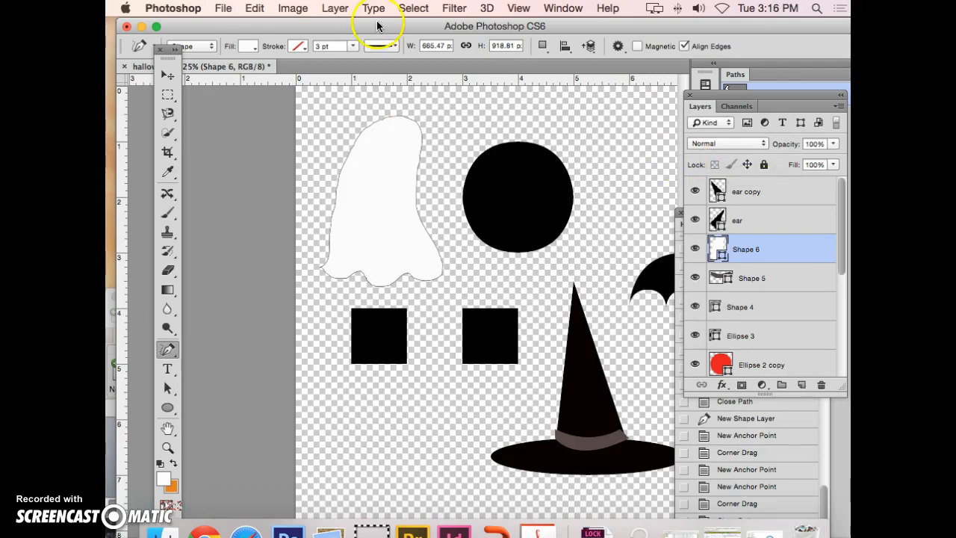
Step: Add an Inner Shadow layer style to the ghost with grey #767272 as the shadow colour
left_click(336, 8)
mouse_move(364, 101)
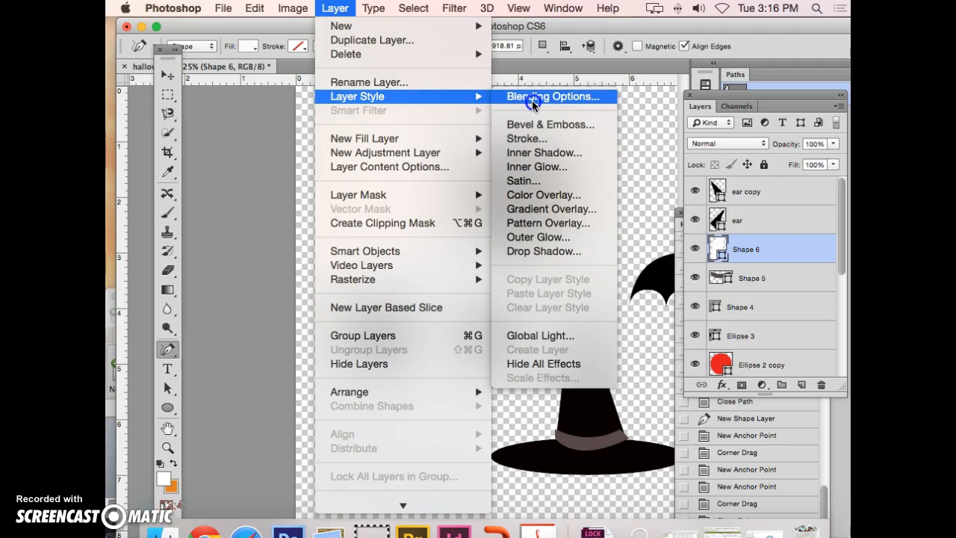
left_click(543, 152)
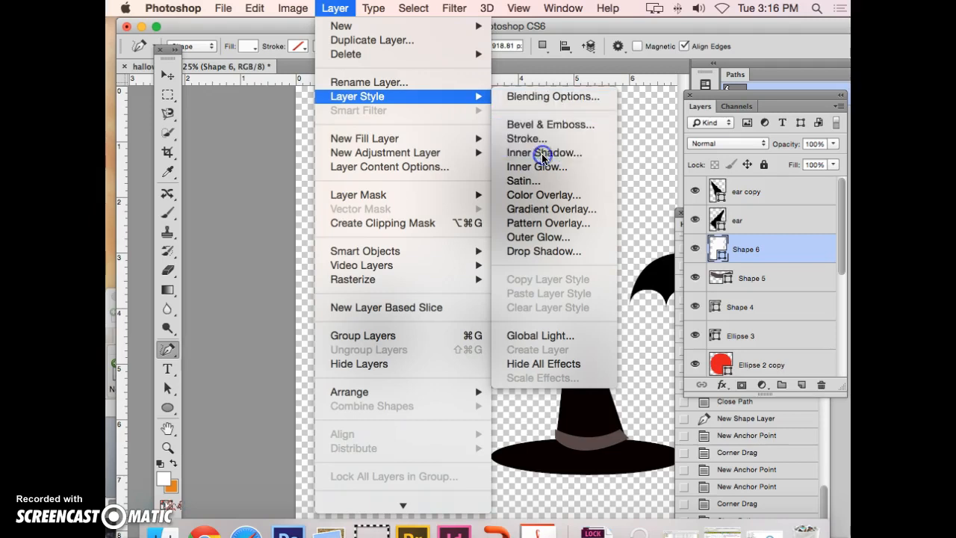
left_click_drag(279, 88, 600, 69)
left_click(480, 204)
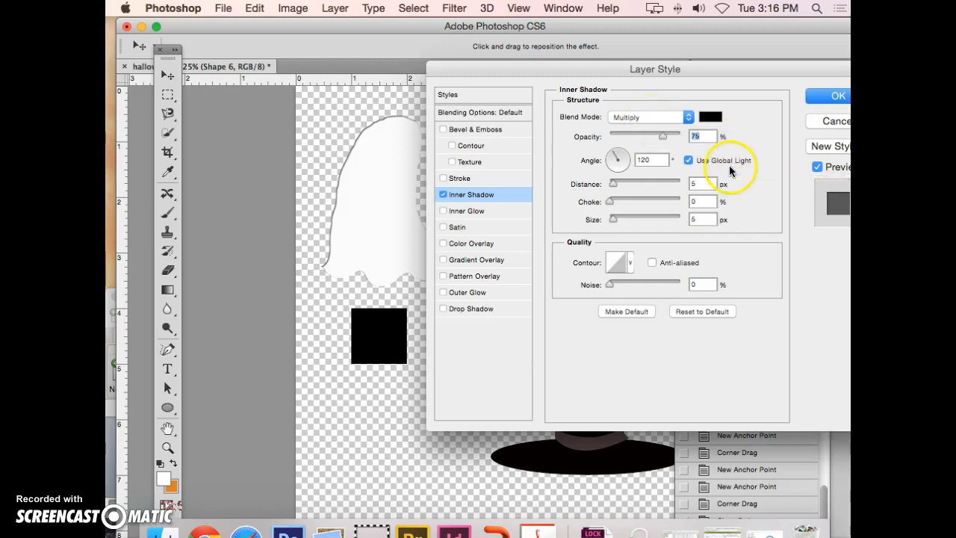
left_click(717, 118)
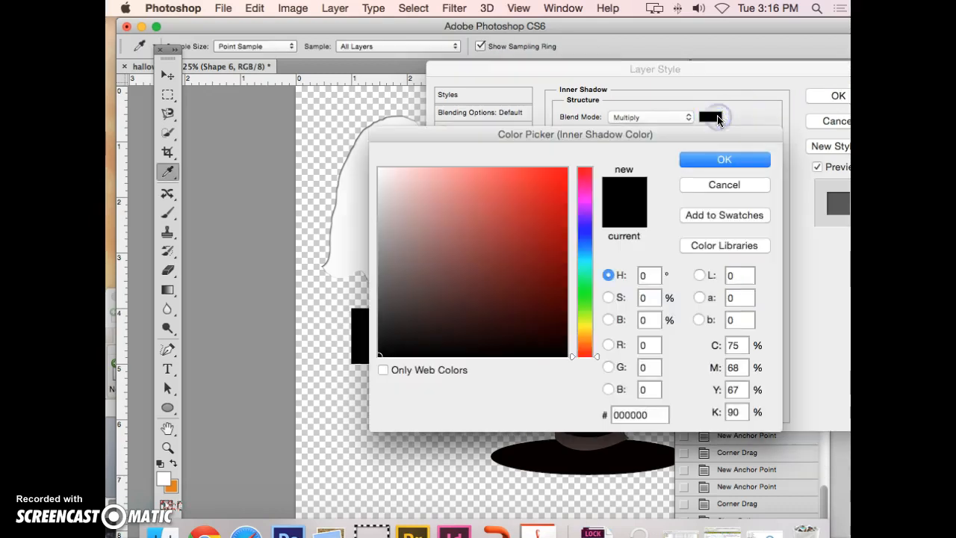
left_click(385, 269)
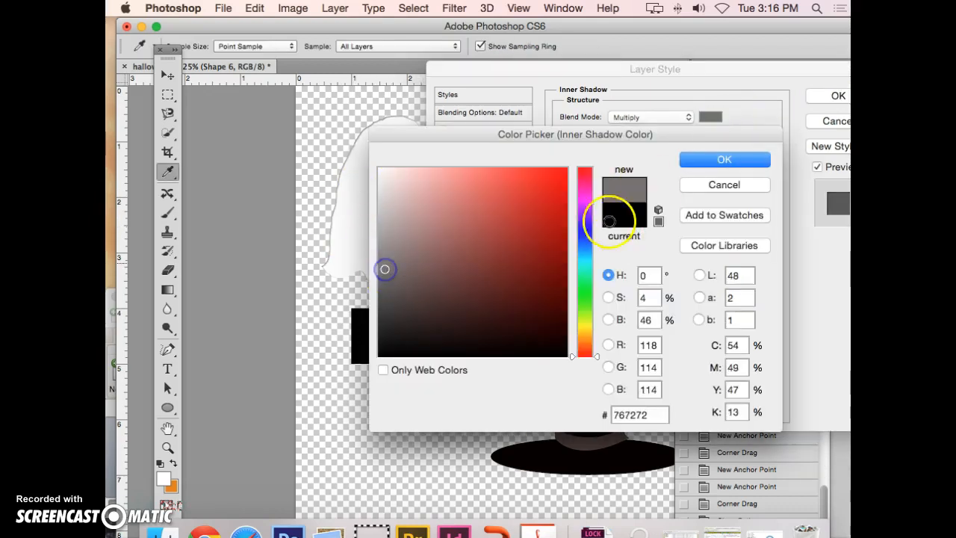
left_click(723, 163)
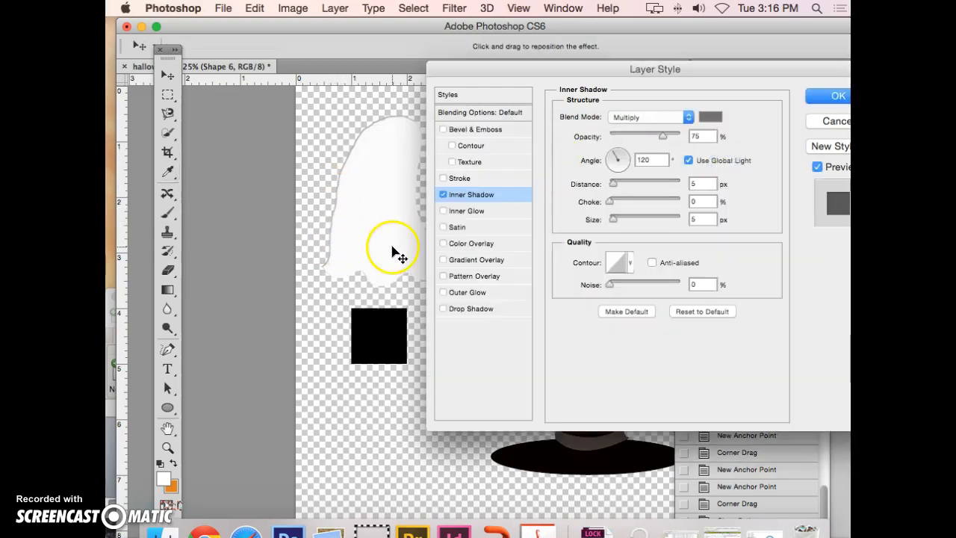
Step: Set the ghost's inner shadow to a 90° angle, 0 px distance and 103 px size
left_click(613, 153)
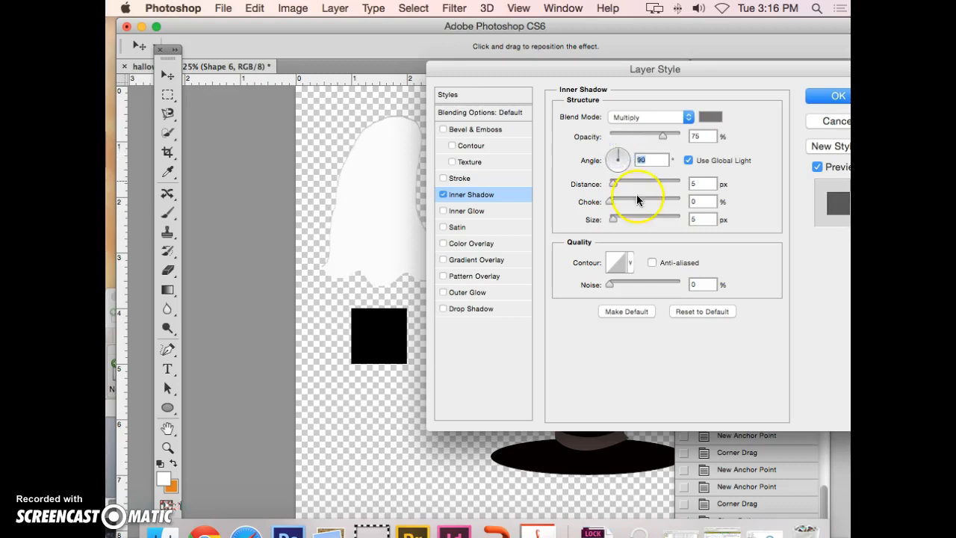
left_click(624, 184)
mouse_move(624, 185)
left_mouse_down()
mouse_move(634, 185)
mouse_move(607, 187)
left_mouse_up()
left_click_drag(613, 220, 642, 220)
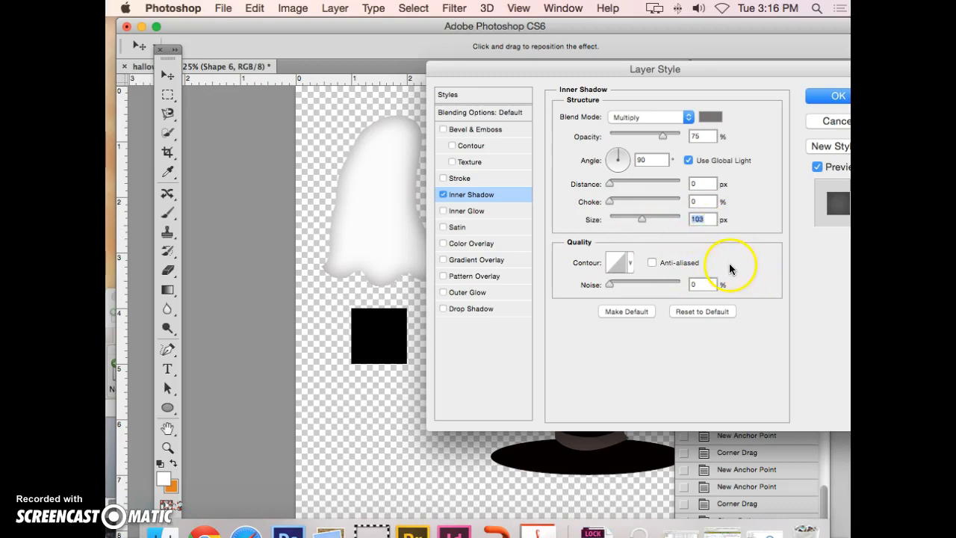
Step: Apply the Inner Shadow layer style settings to the ghost
left_click_drag(478, 75, 546, 82)
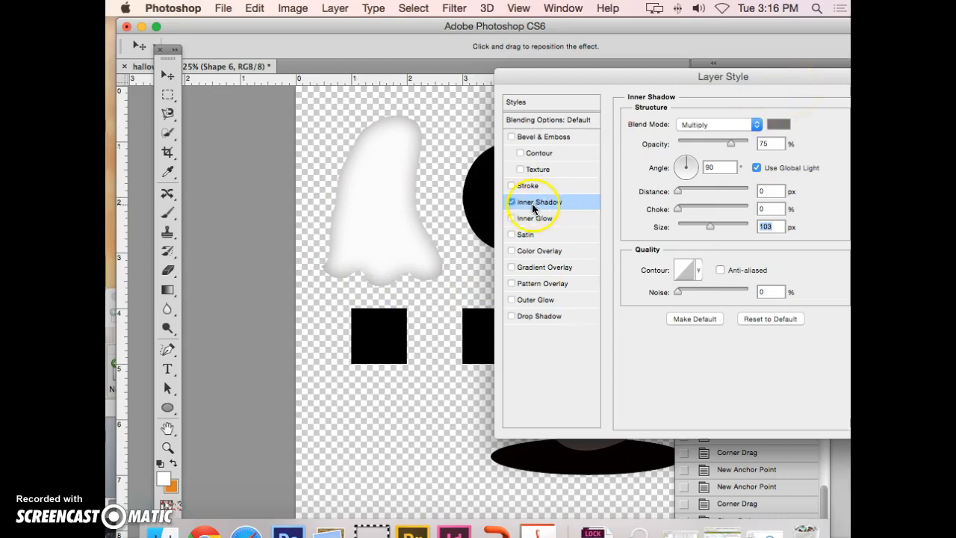
left_click_drag(803, 79, 663, 87)
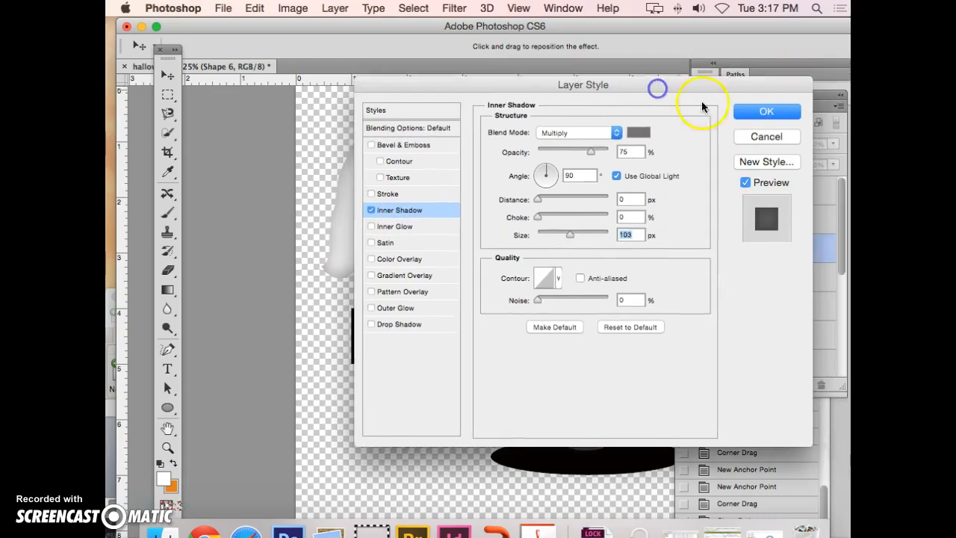
left_click(761, 112)
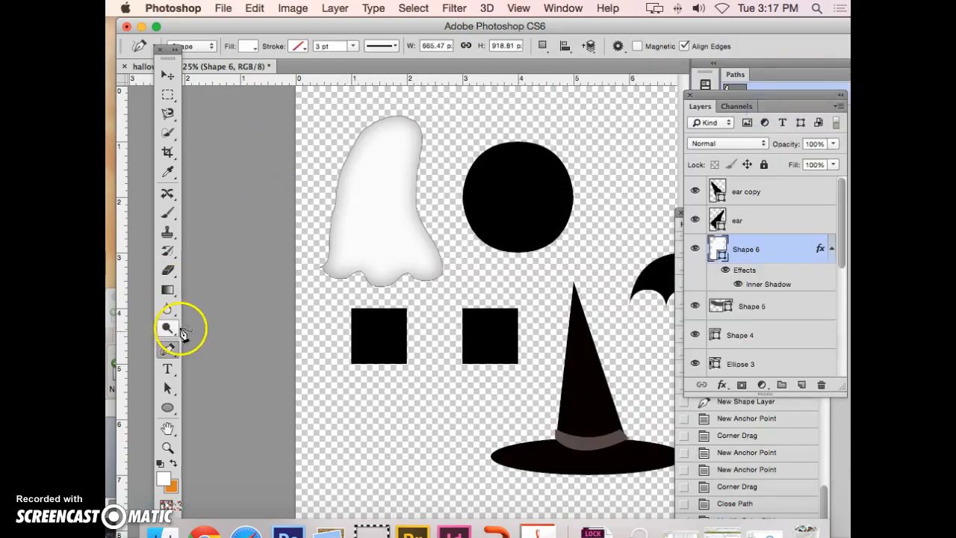
Step: Draw two small upright ellipses as eyes on the ghost's head, the right one about 45 by 77 px
left_click(176, 465)
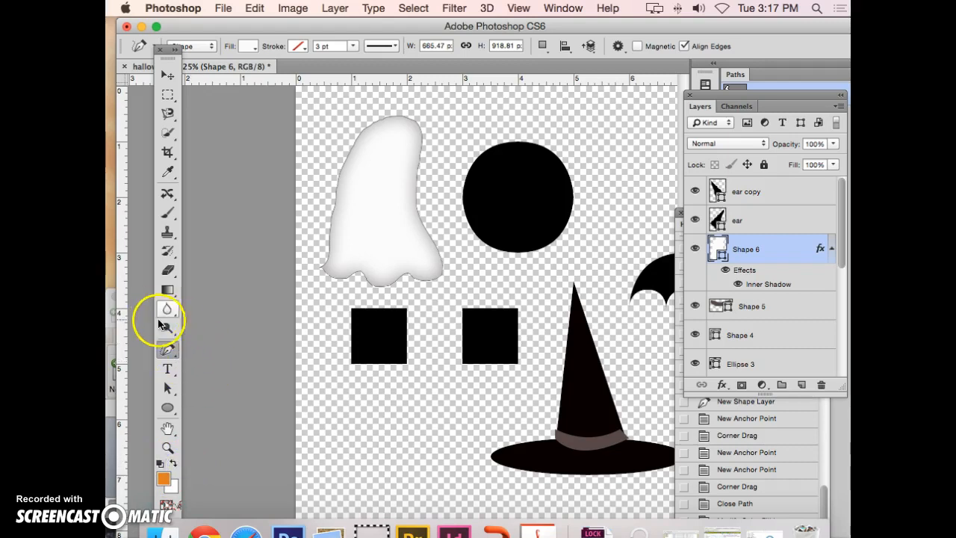
left_click(168, 407)
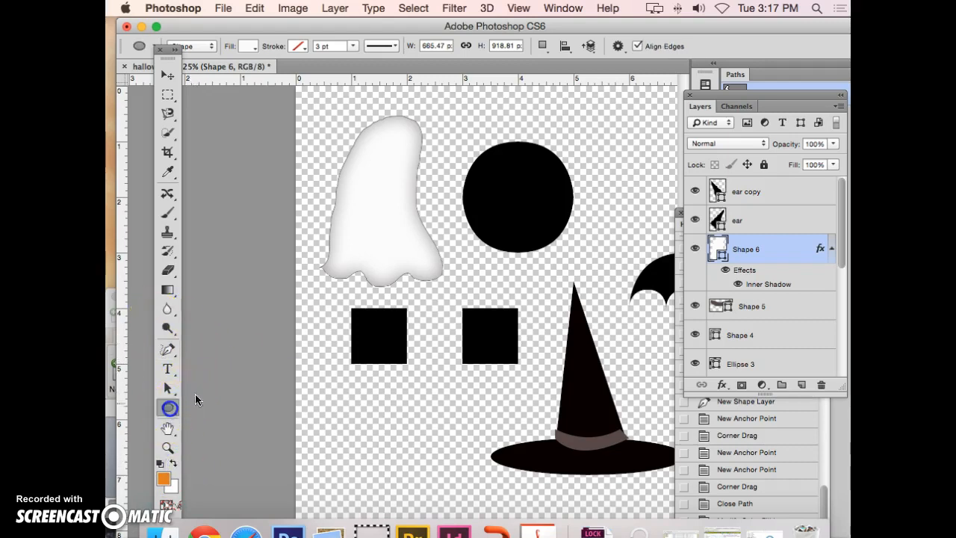
mouse_move(370, 140)
left_mouse_down()
mouse_move(389, 161)
mouse_move(402, 149)
left_mouse_up()
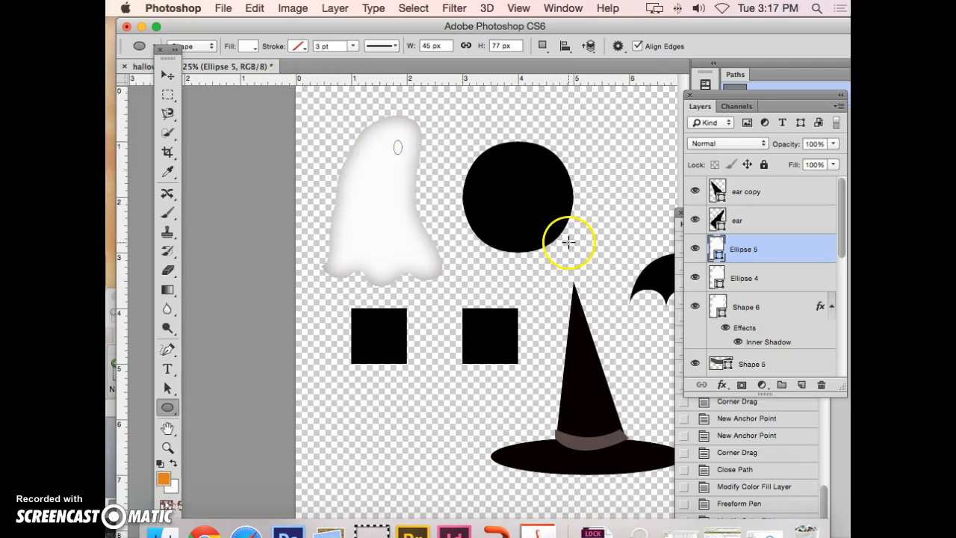
Step: Fill both ghost eyes with a near-black reddish brown, using #1e0808 for the left eye
double_click(717, 249)
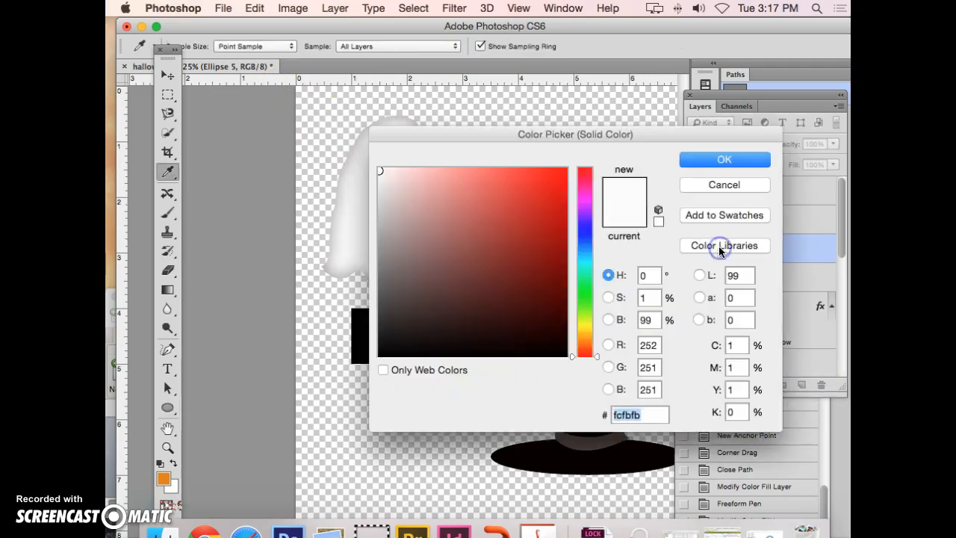
left_click(517, 337)
left_click(722, 159)
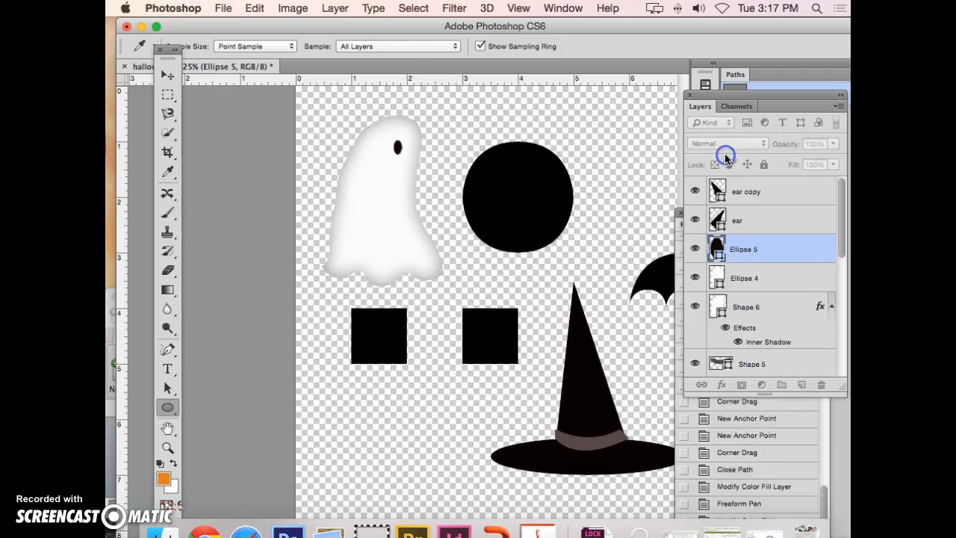
double_click(713, 280)
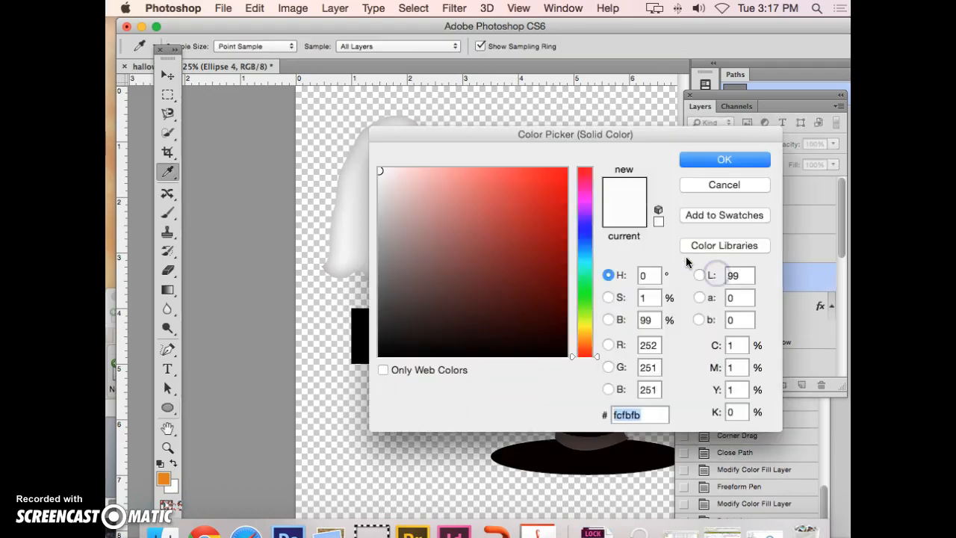
left_click(515, 337)
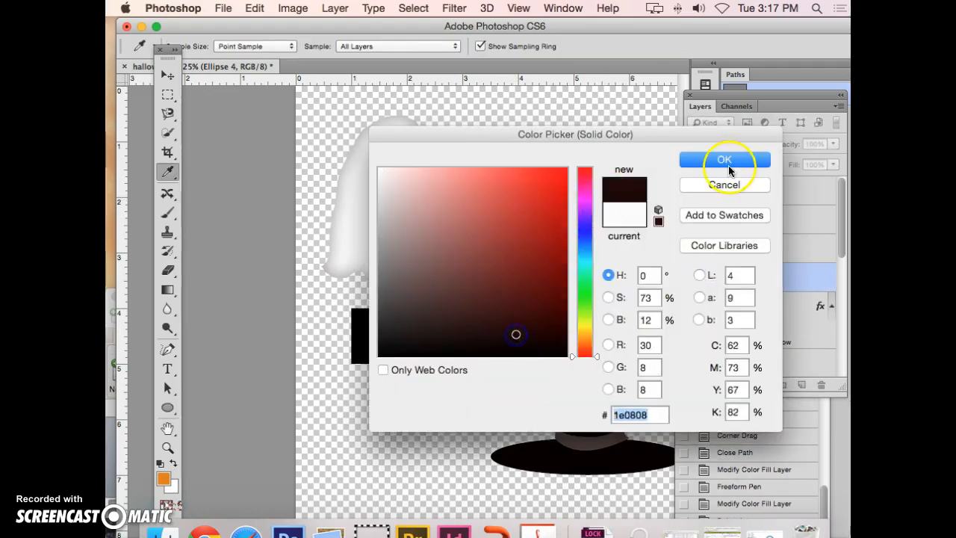
left_click(722, 159)
Step: Draw a tall oval mouth, about 66 by 151 px, below the ghost's eyes in the same near-black fill
left_click_drag(380, 167, 392, 195)
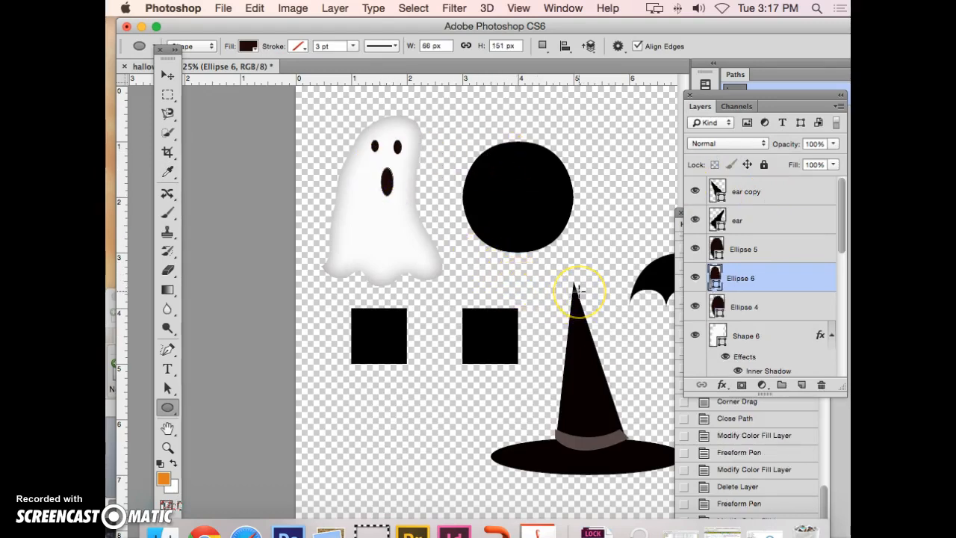
key("super+minus")
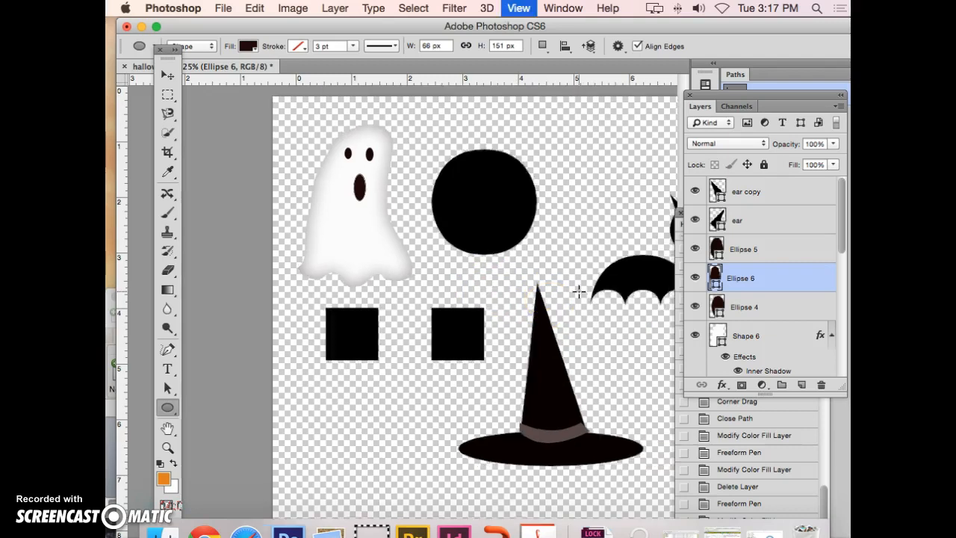
left_click_drag(576, 292, 564, 288)
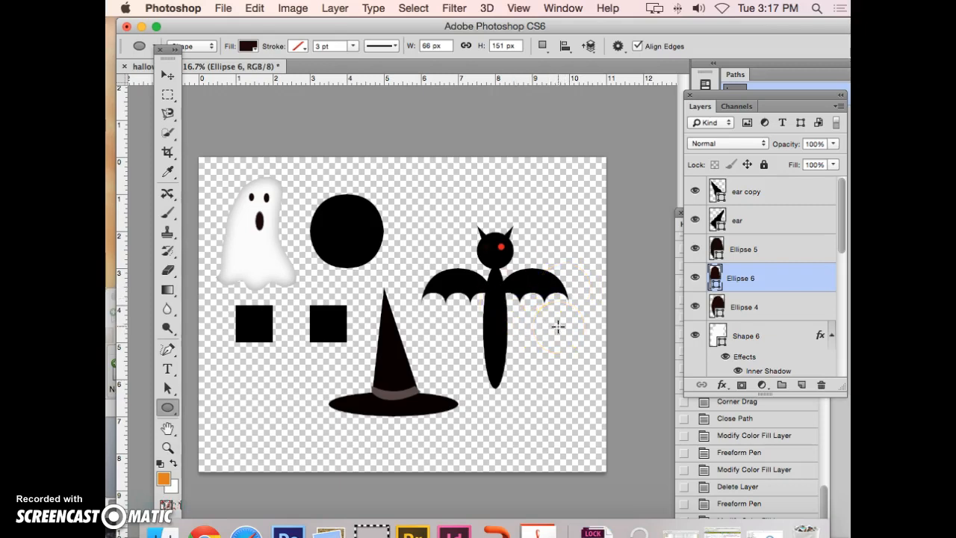
left_click_drag(557, 328, 555, 333)
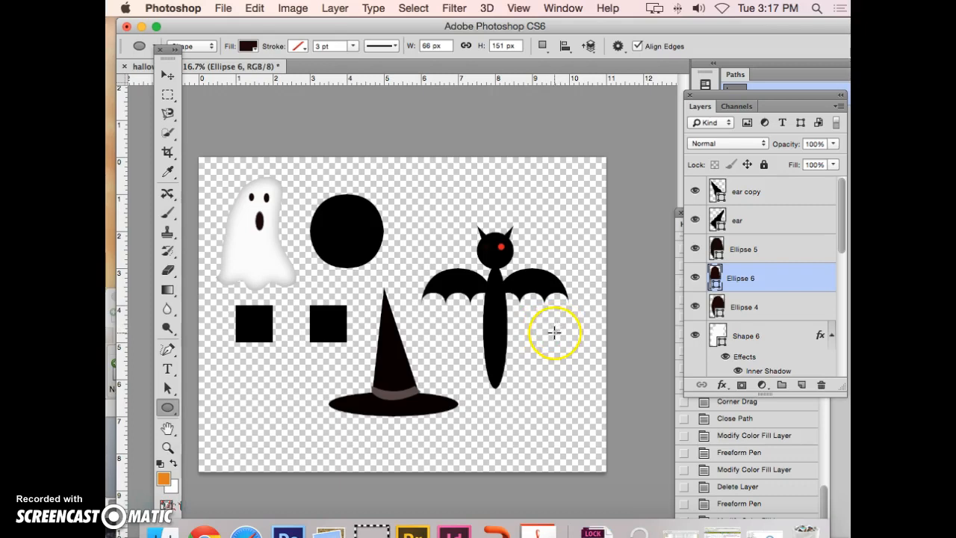